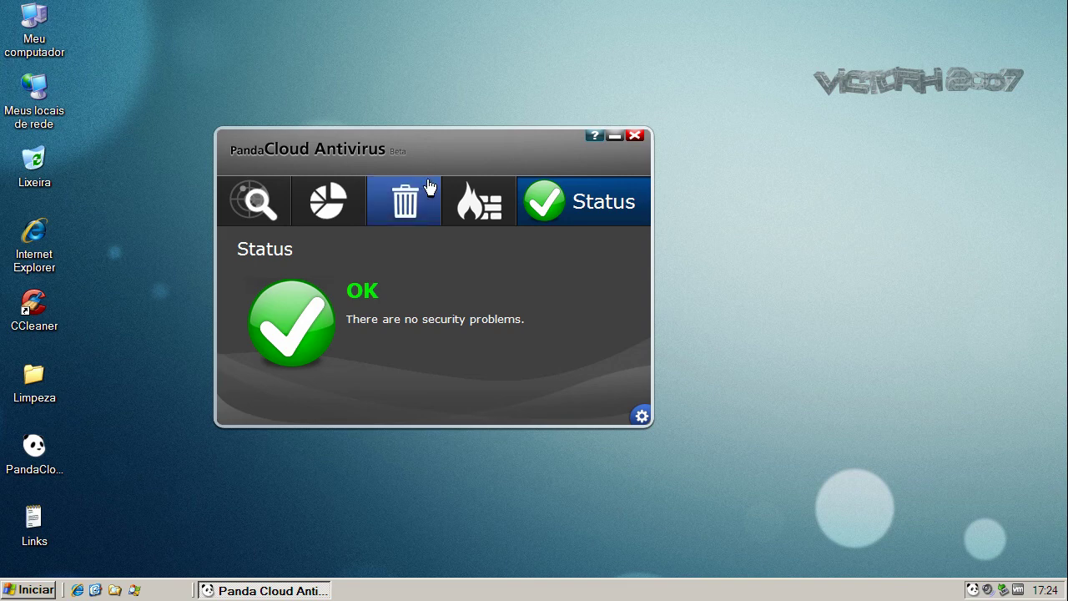
# Review the firewall's program control rules, then view the protection status and the available scan options
pyautogui.click(458, 208)
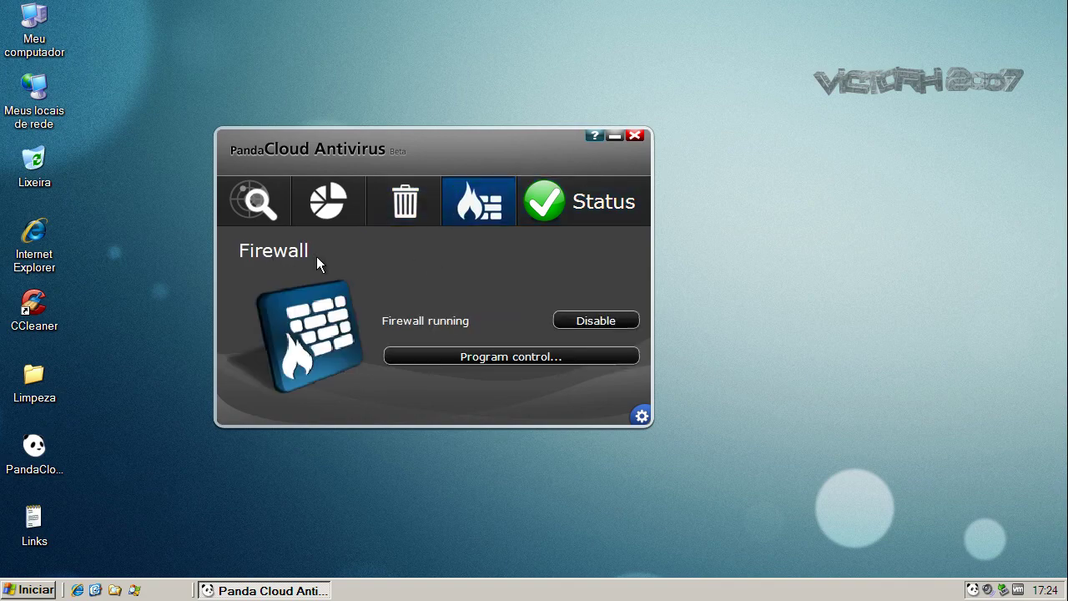
pyautogui.click(495, 357)
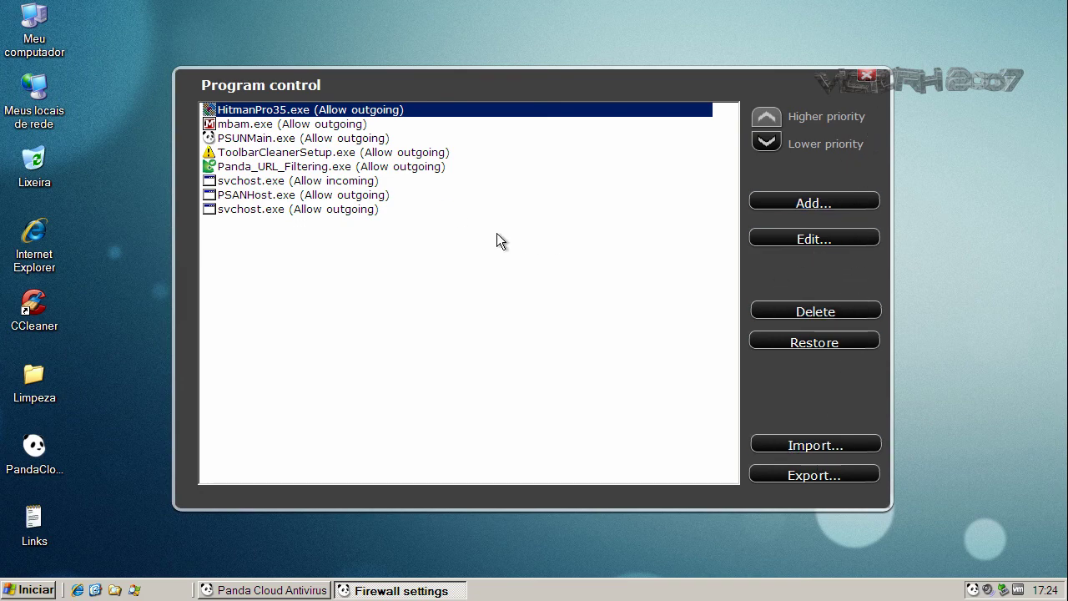
pyautogui.click(868, 77)
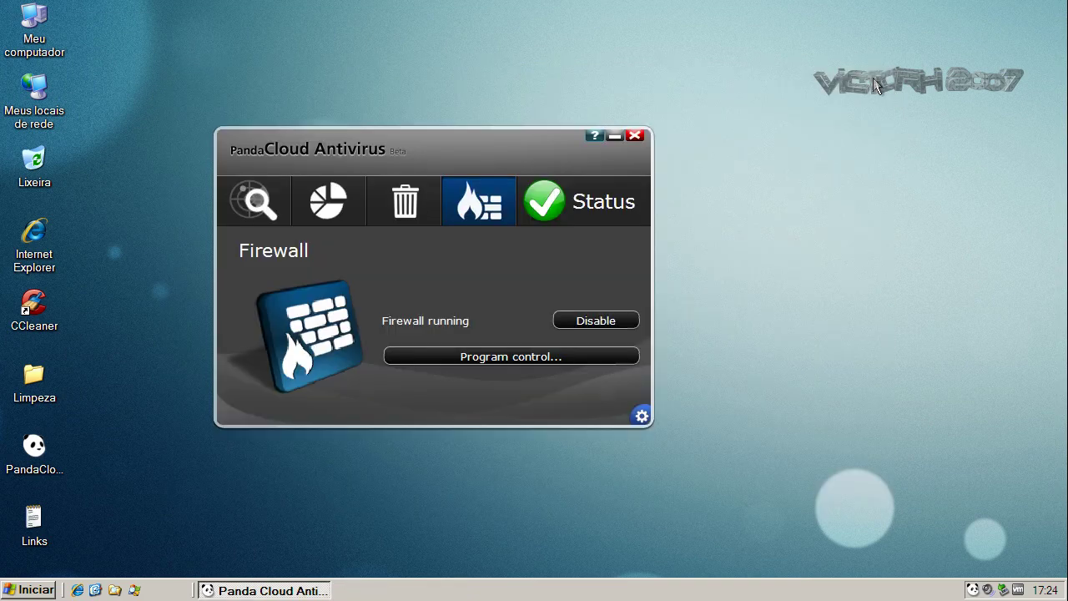
pyautogui.click(603, 206)
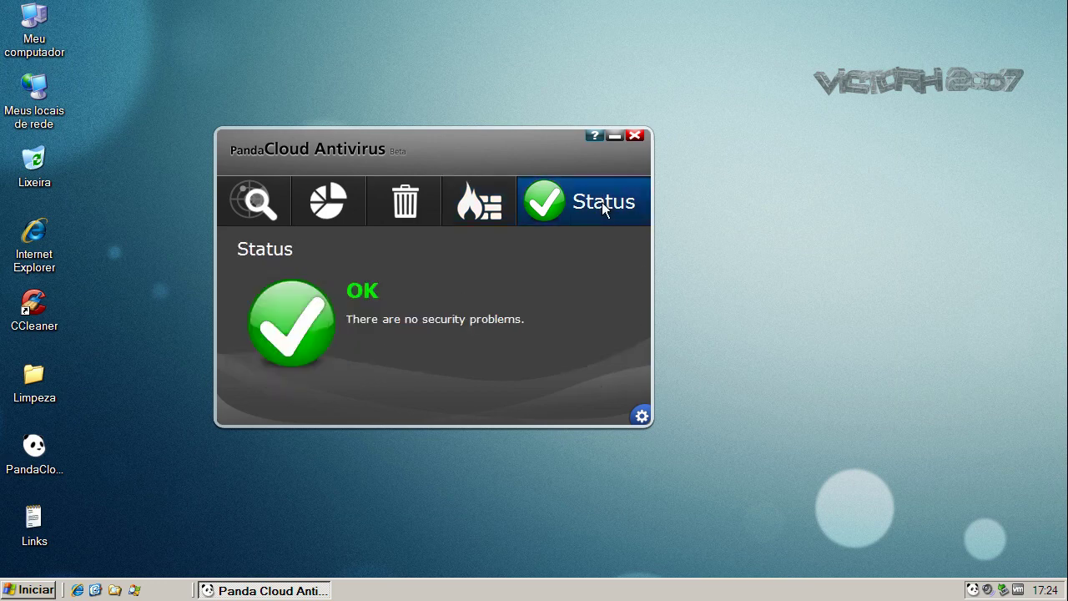
pyautogui.click(253, 207)
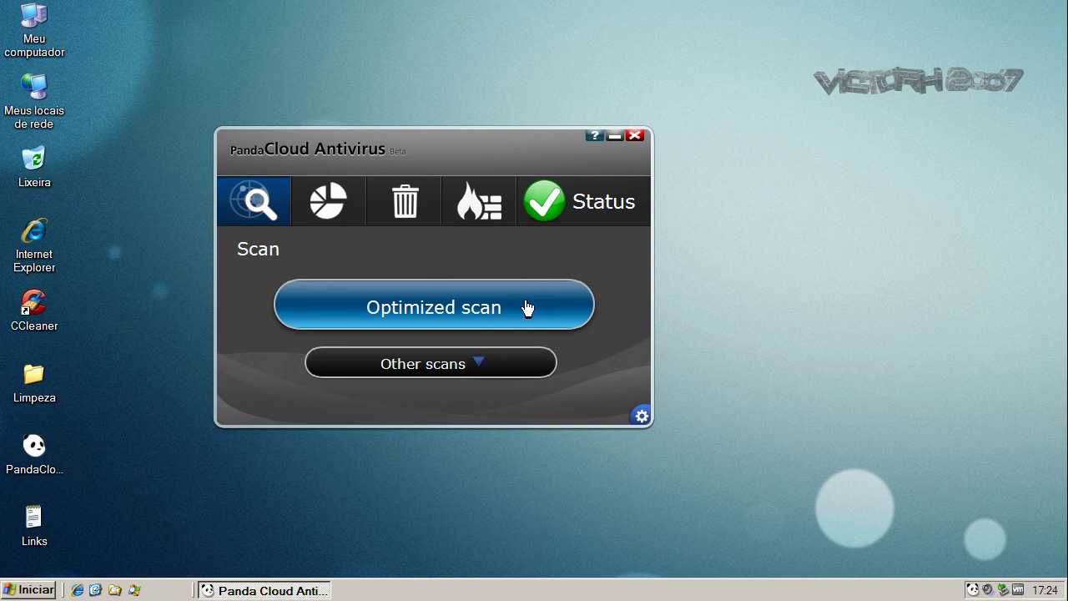
# Review the antivirus connection, autorun and advanced scan settings, cancel the advanced settings and close the antivirus window
pyautogui.click(641, 416)
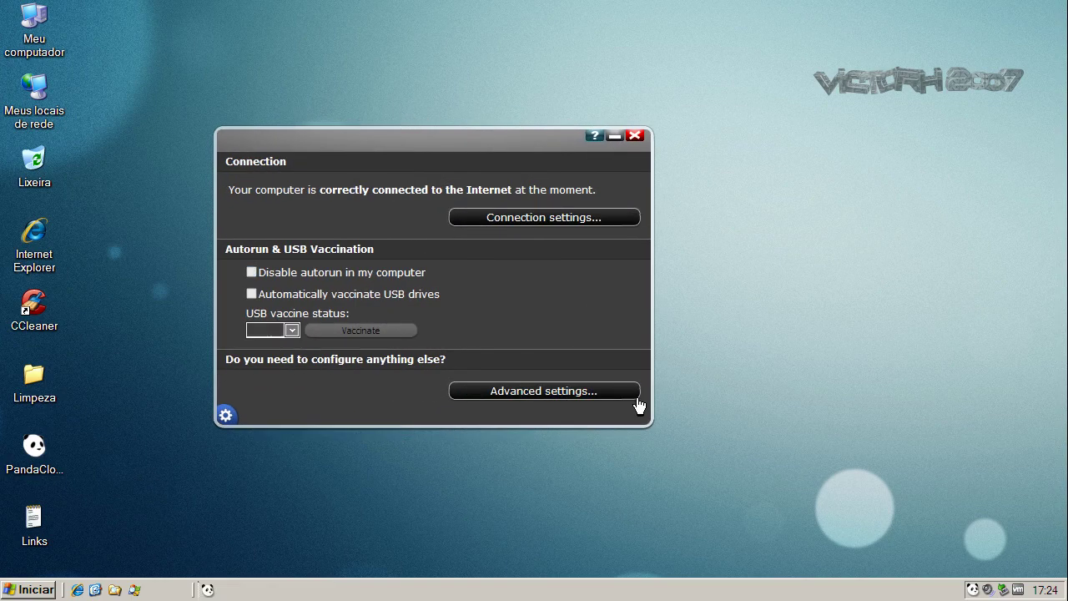
pyautogui.click(540, 390)
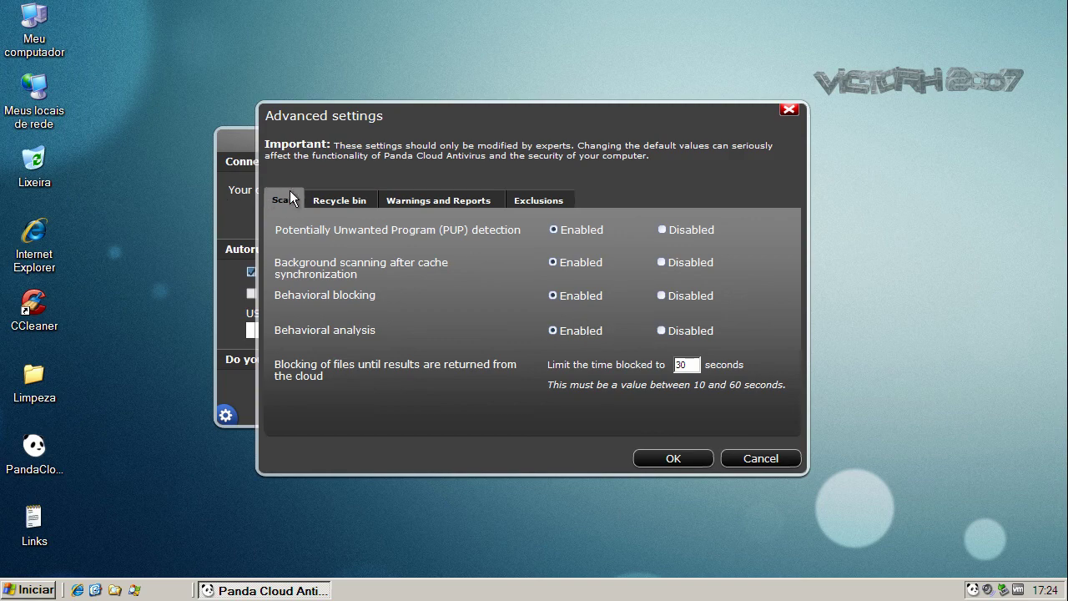
pyautogui.click(753, 461)
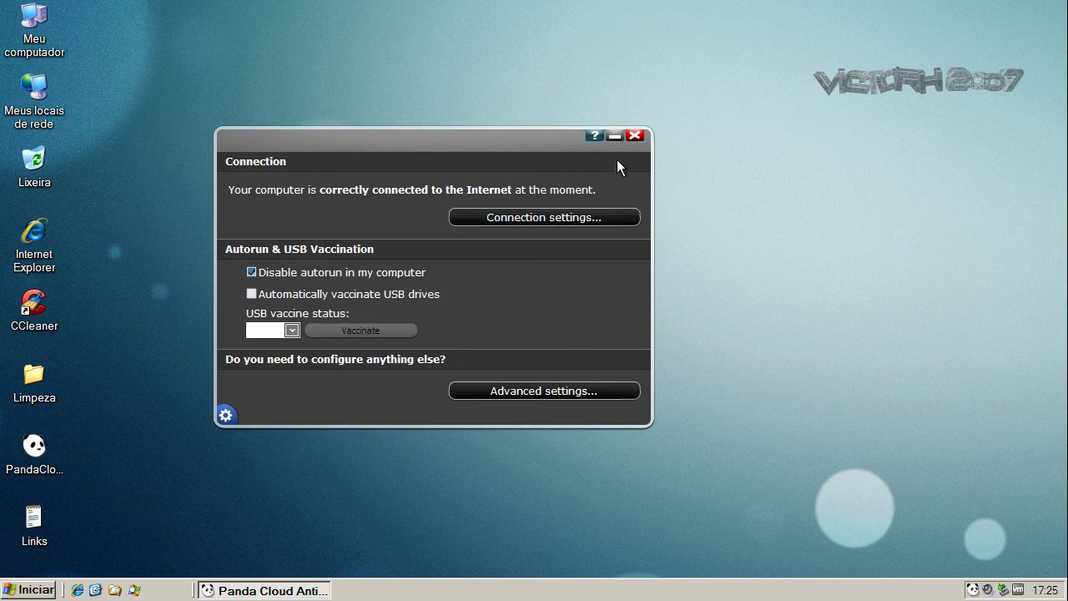
pyautogui.click(634, 136)
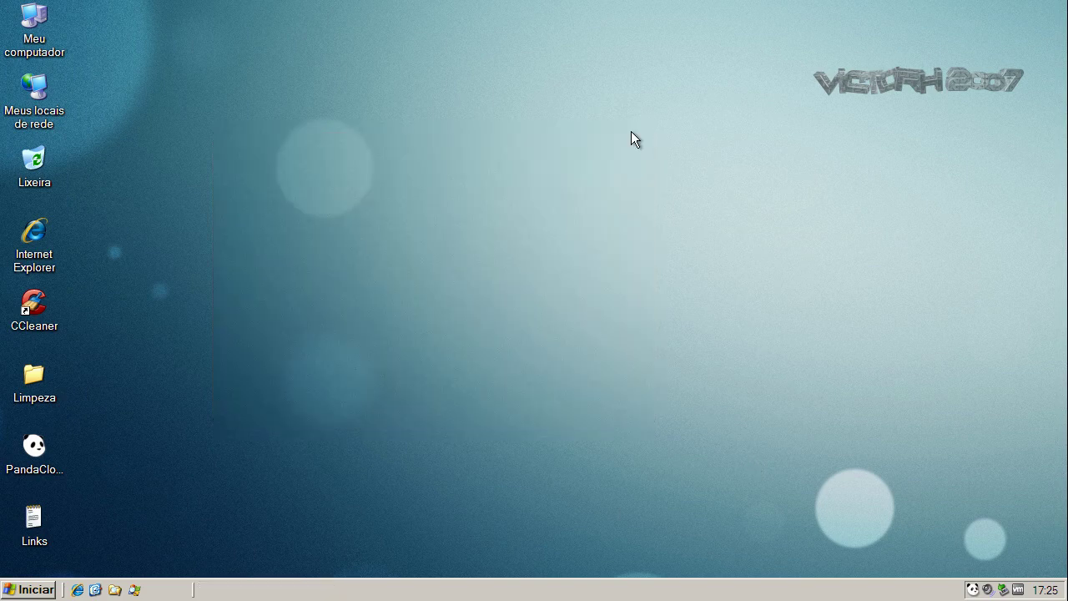
# Reopen the antivirus window to check the protection status, reposition it on the desktop and close it
pyautogui.click(973, 589)
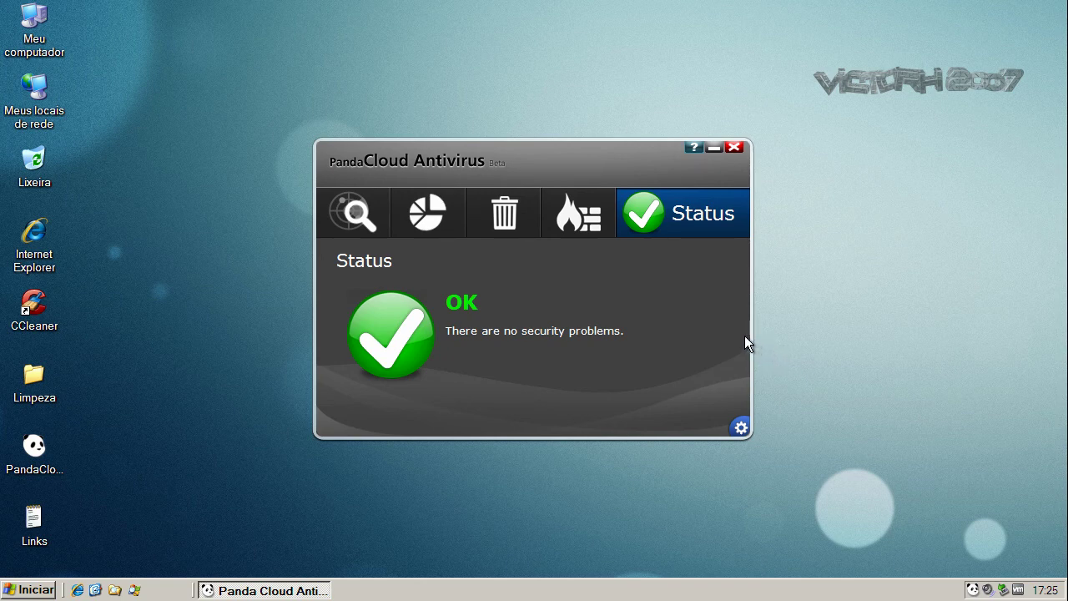
pyautogui.moveTo(528, 149); pyautogui.dragTo(429, 143)
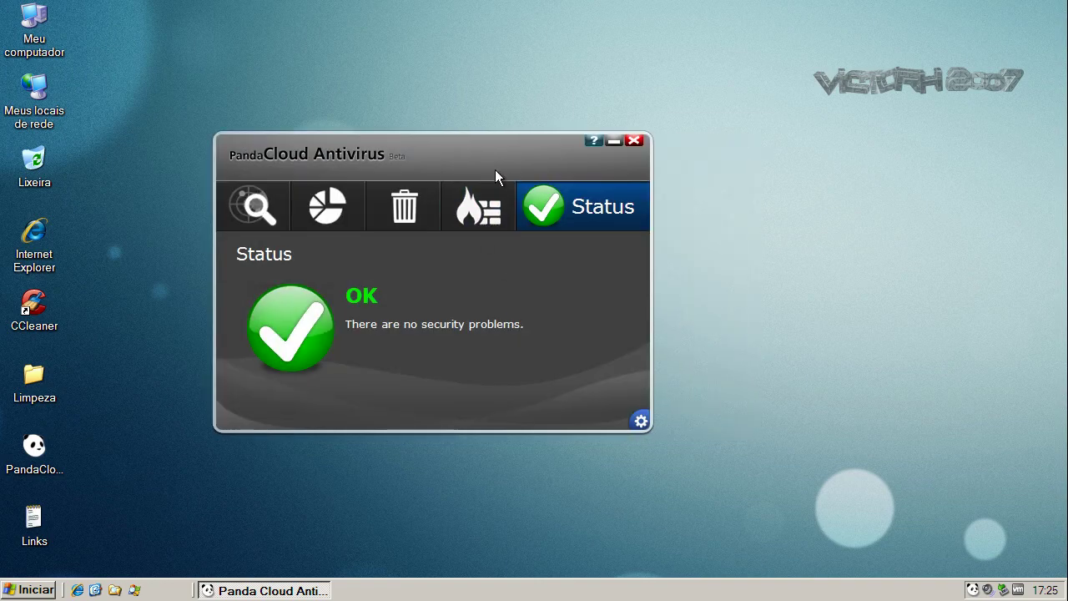
pyautogui.moveTo(495, 169); pyautogui.dragTo(527, 155)
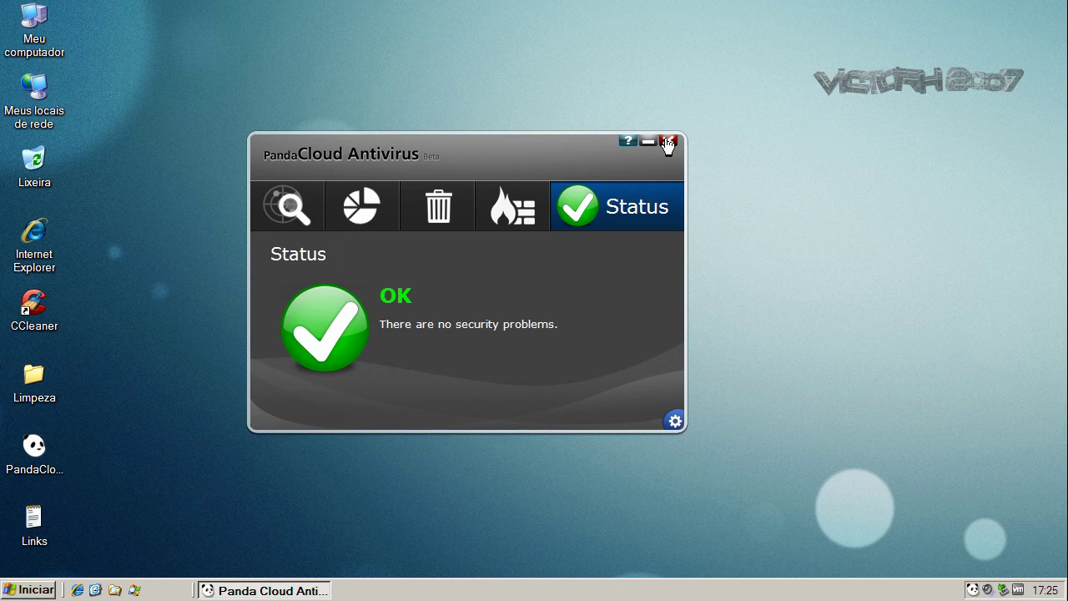
pyautogui.click(668, 144)
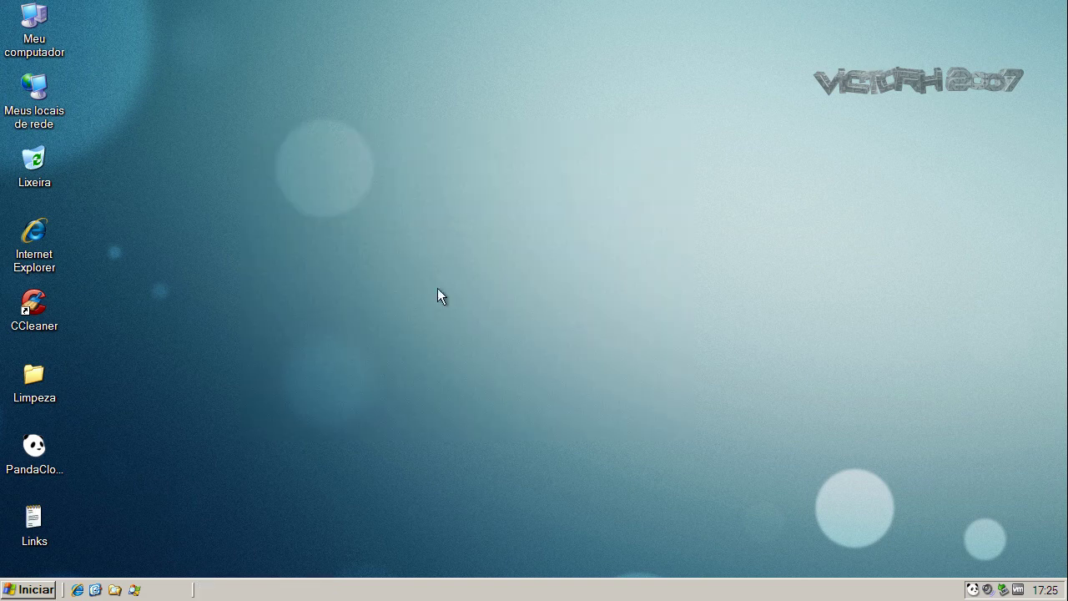
# Switch to Process Explorer, examine the resource use of Panda_URL_Filtering.exe, PSANHost.exe and PSUNMain.exe, and minimize it
pyautogui.click(134, 590)
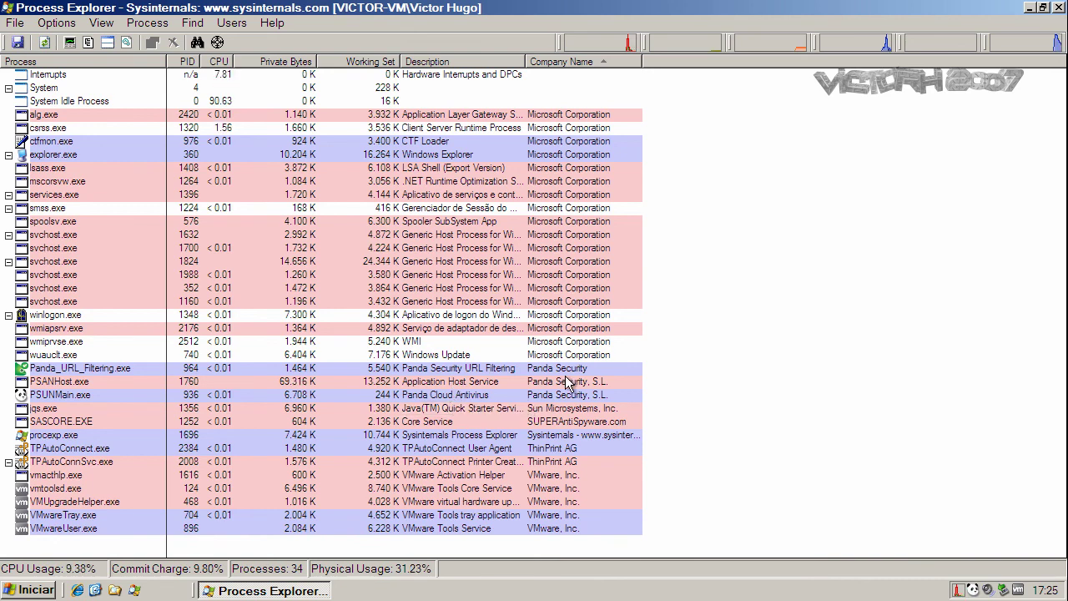
pyautogui.click(568, 371)
pyautogui.click(573, 384)
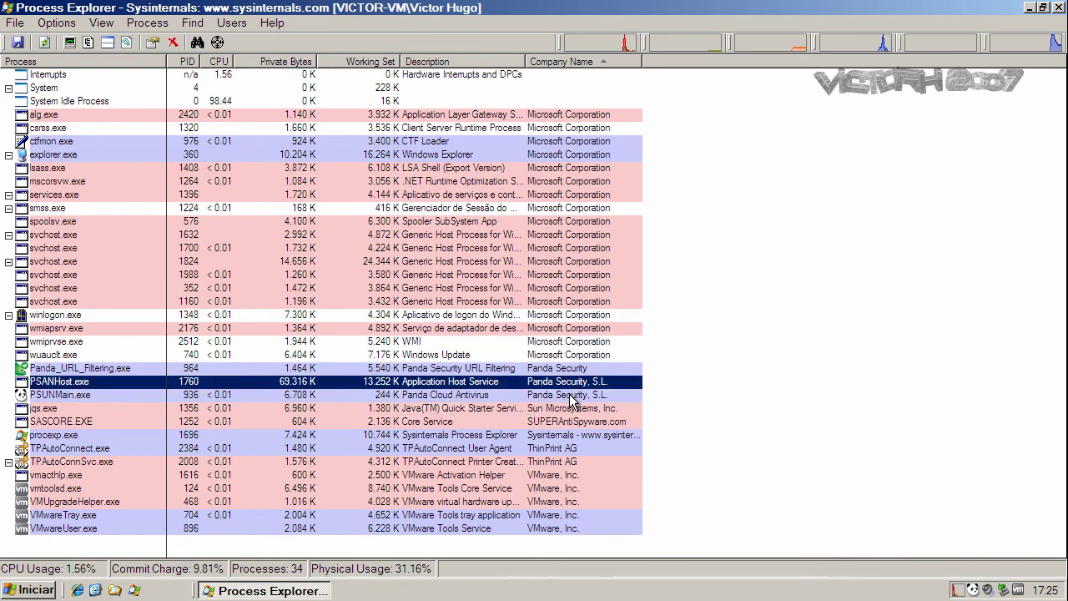
pyautogui.click(571, 397)
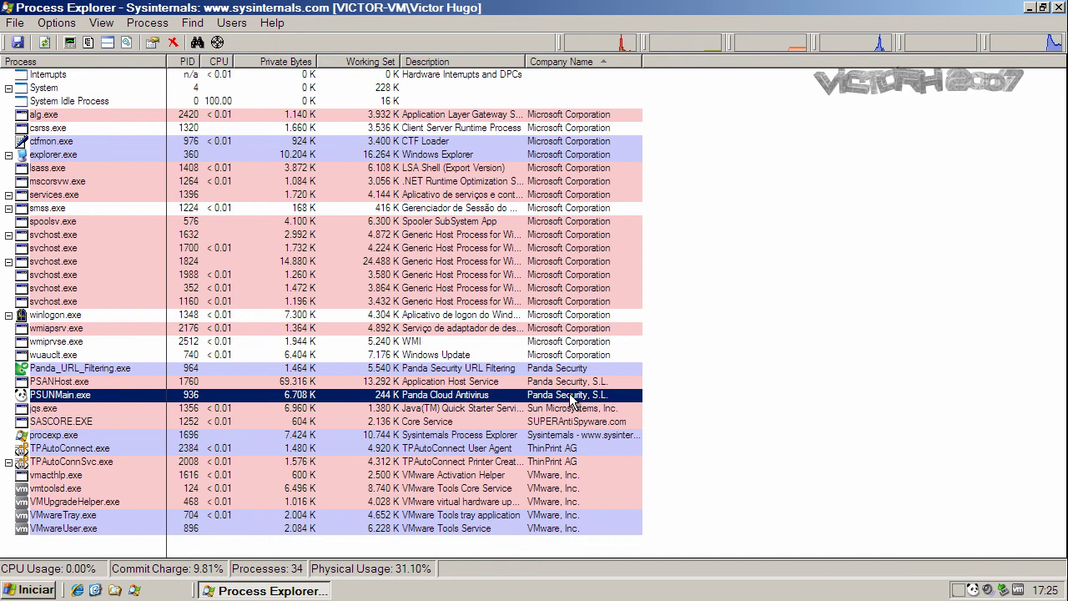
pyautogui.click(572, 372)
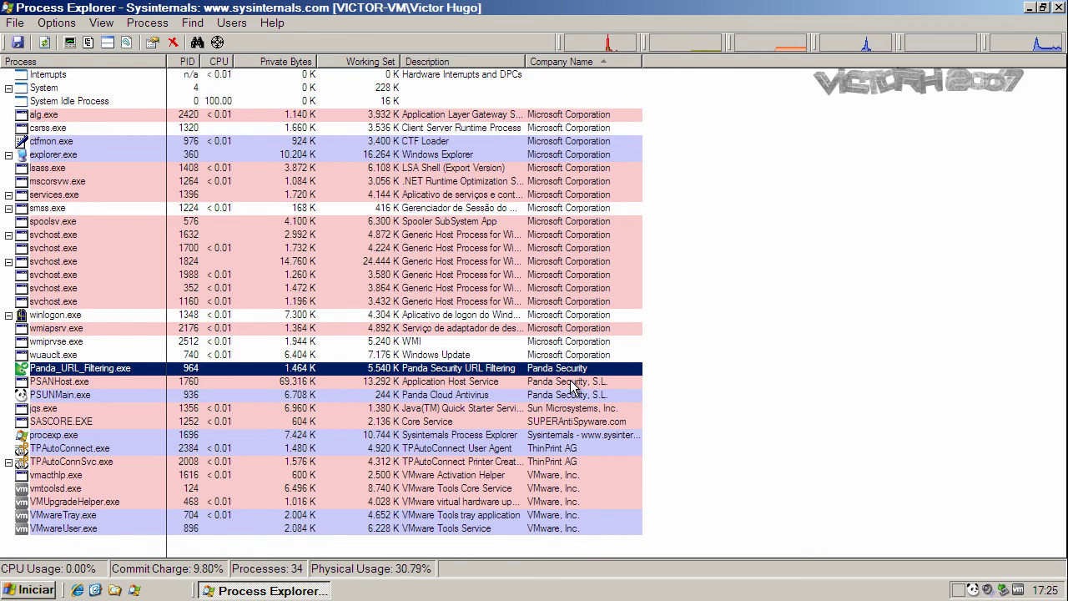
pyautogui.click(572, 382)
pyautogui.click(572, 399)
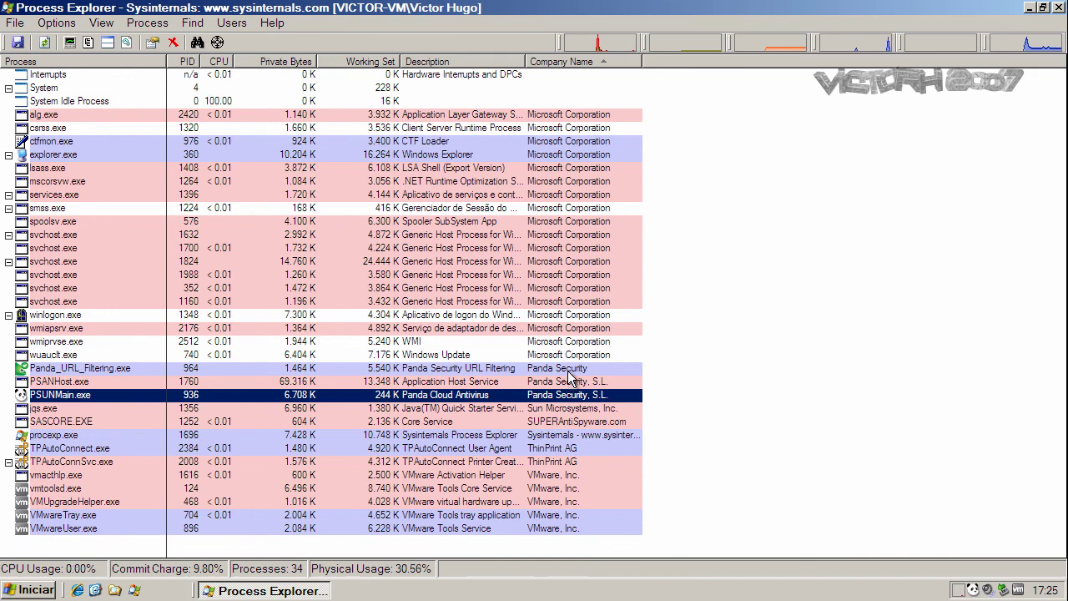
pyautogui.click(1041, 8)
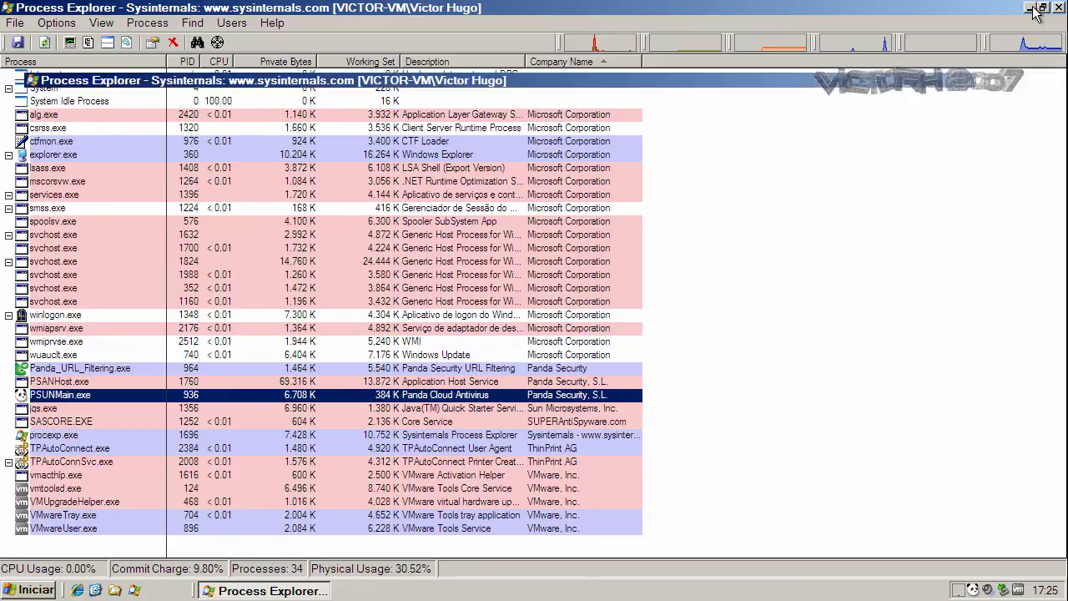
# Open the Links text file on the desktop, copy the link zc.mzdbt.com/MzdBTUpdate.exe and minimize the file
pyautogui.doubleClick(25, 516)
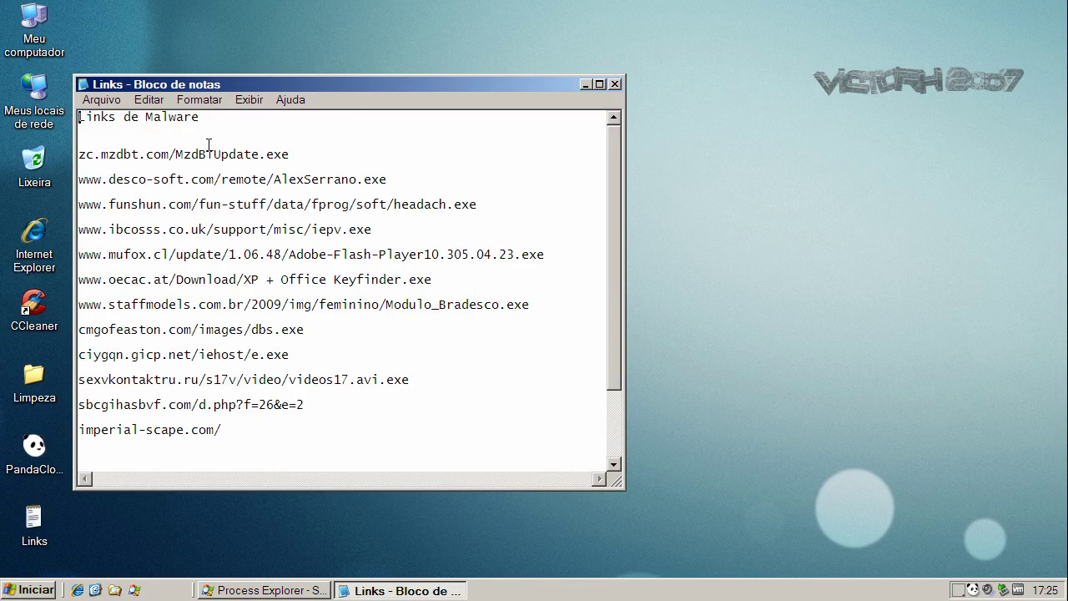
pyautogui.doubleClick(208, 153)
pyautogui.rightClick(210, 155)
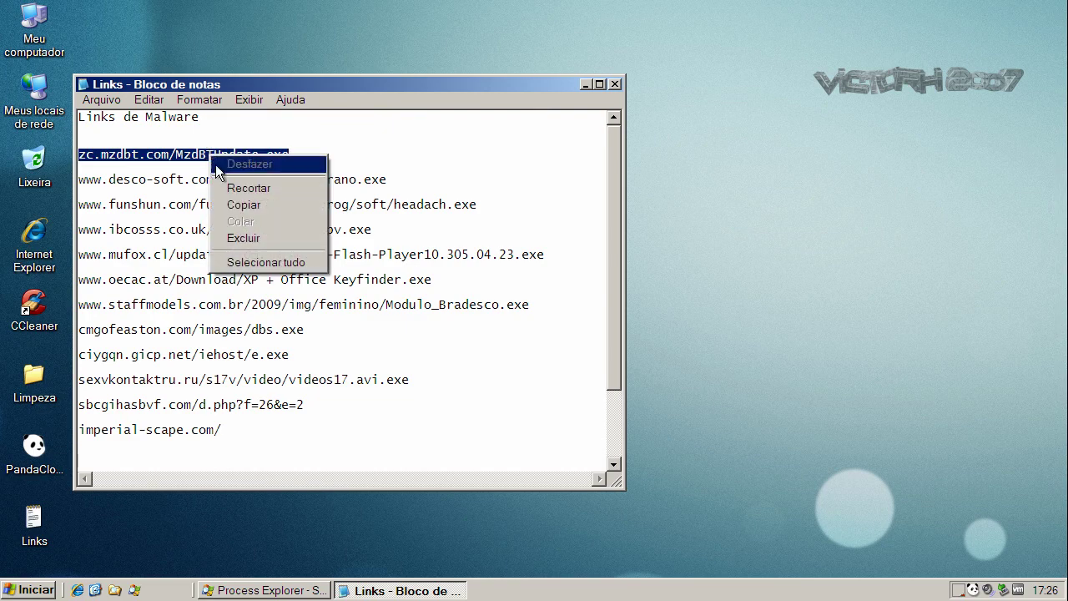
pyautogui.click(244, 204)
pyautogui.click(587, 83)
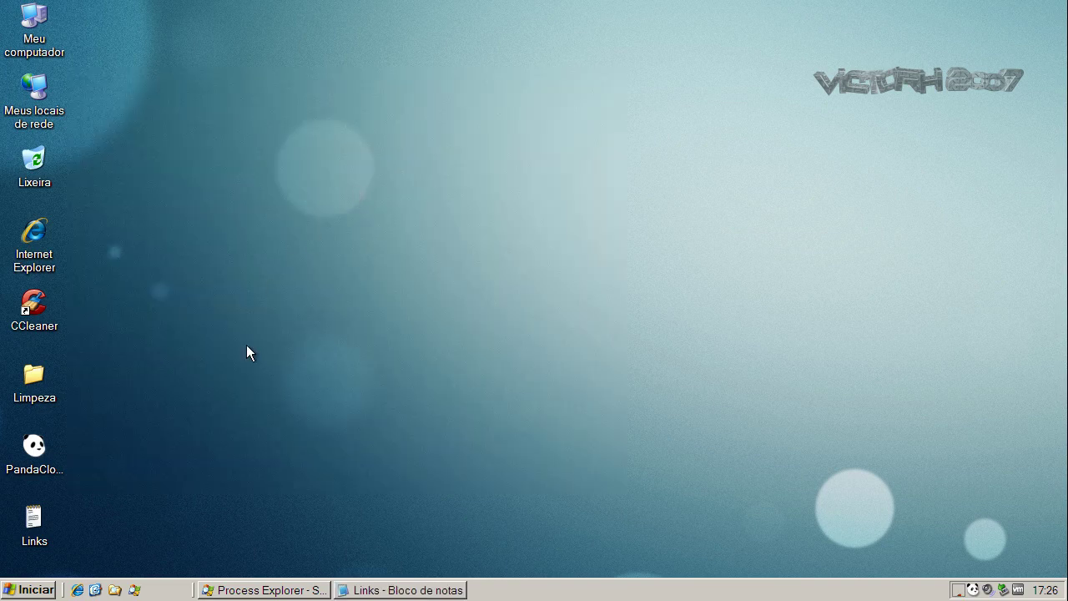
# Open Internet Explorer, dismiss the Google Chrome offer and decline the Panda safe search homepage with Yahoo!
pyautogui.click(78, 590)
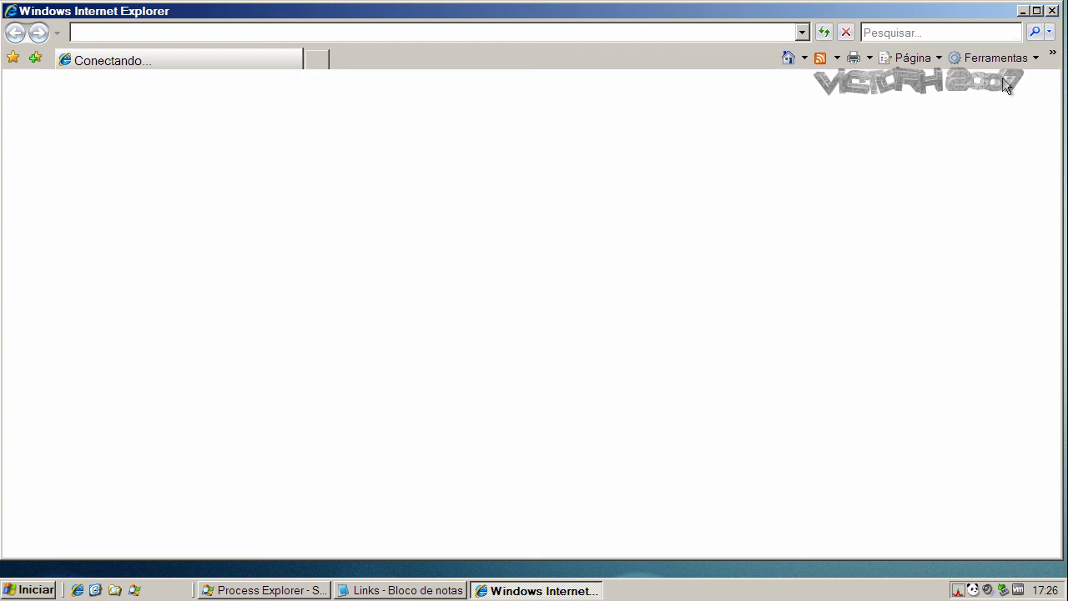
pyautogui.click(1038, 12)
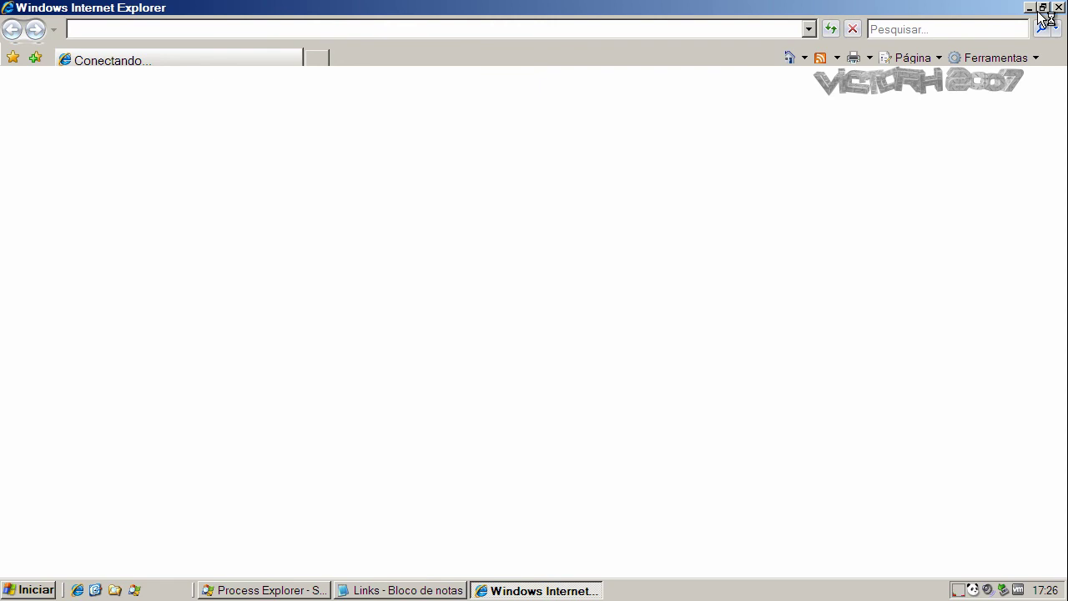
pyautogui.click(1043, 7)
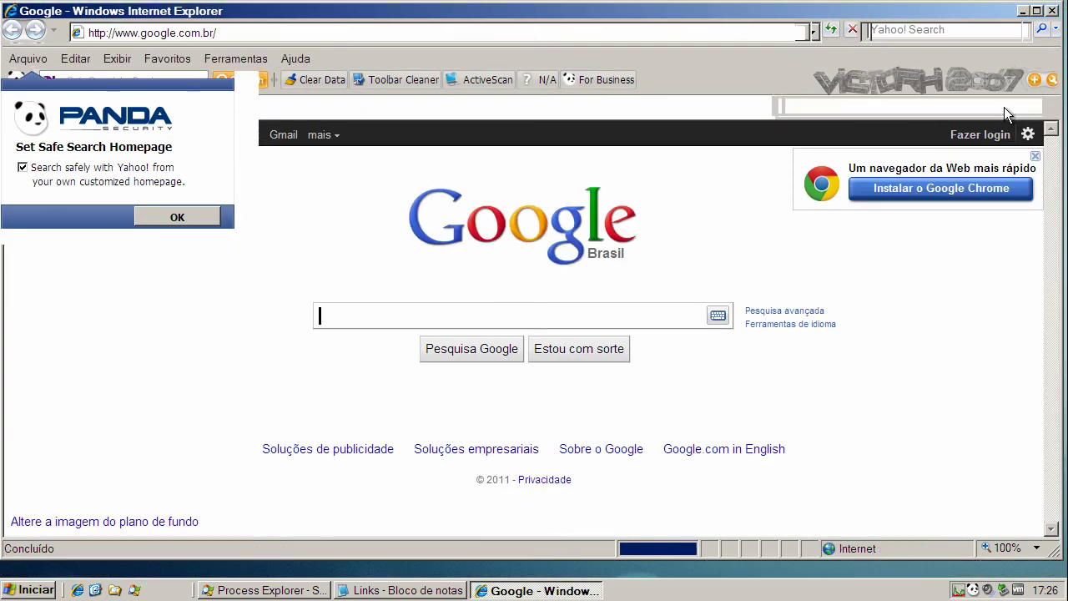
pyautogui.click(1033, 156)
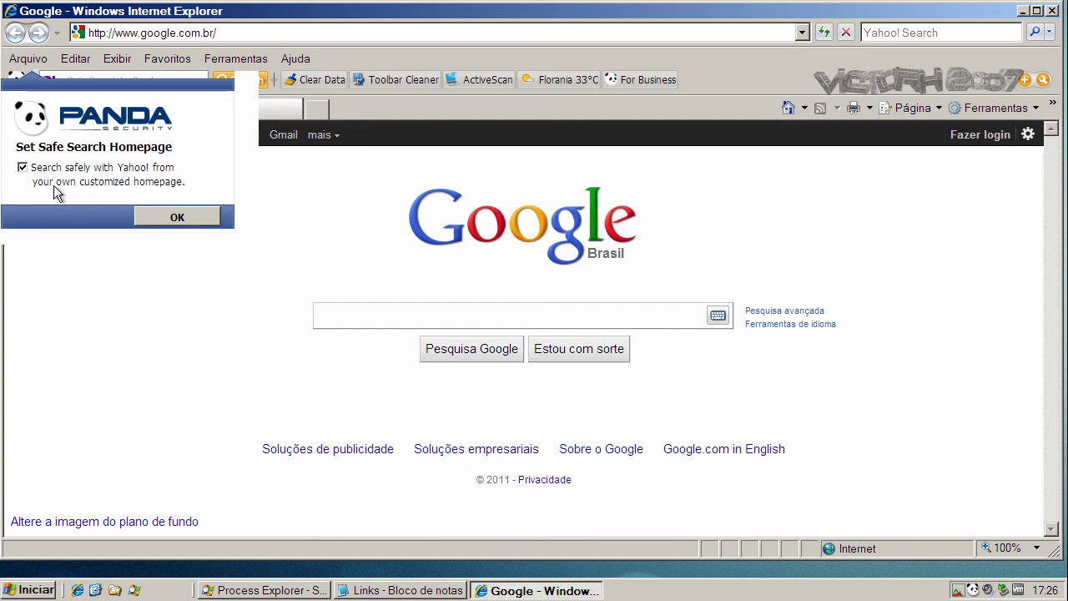
pyautogui.click(23, 167)
pyautogui.click(176, 218)
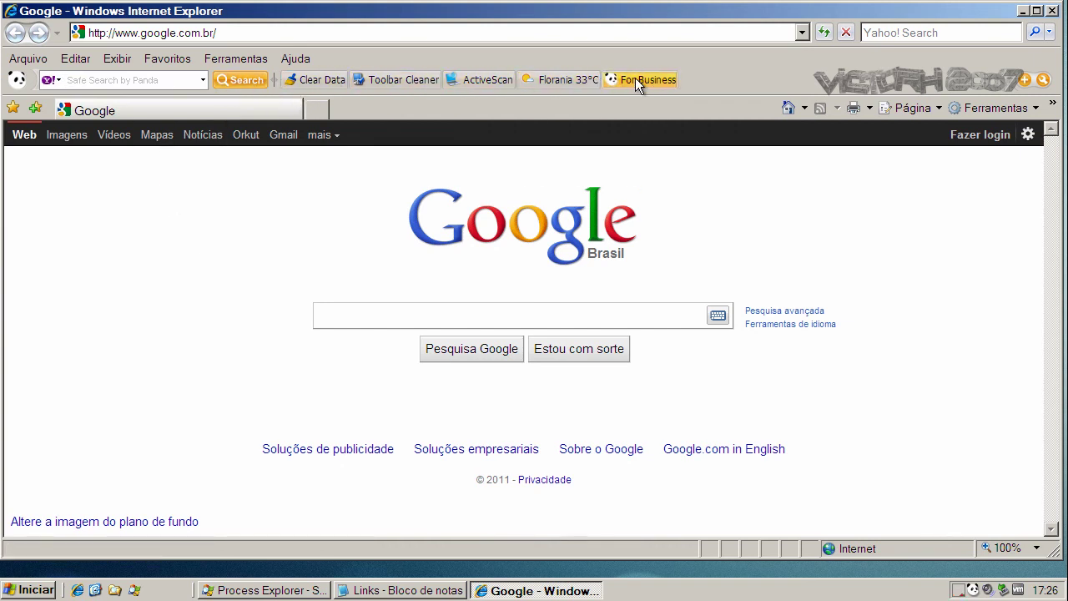
# Load the copied address zc.mzdbt.com/MzdBTUpdate.exe, run the downloaded file and dismiss the antivirus alert without restarting the computer
pyautogui.click(132, 34)
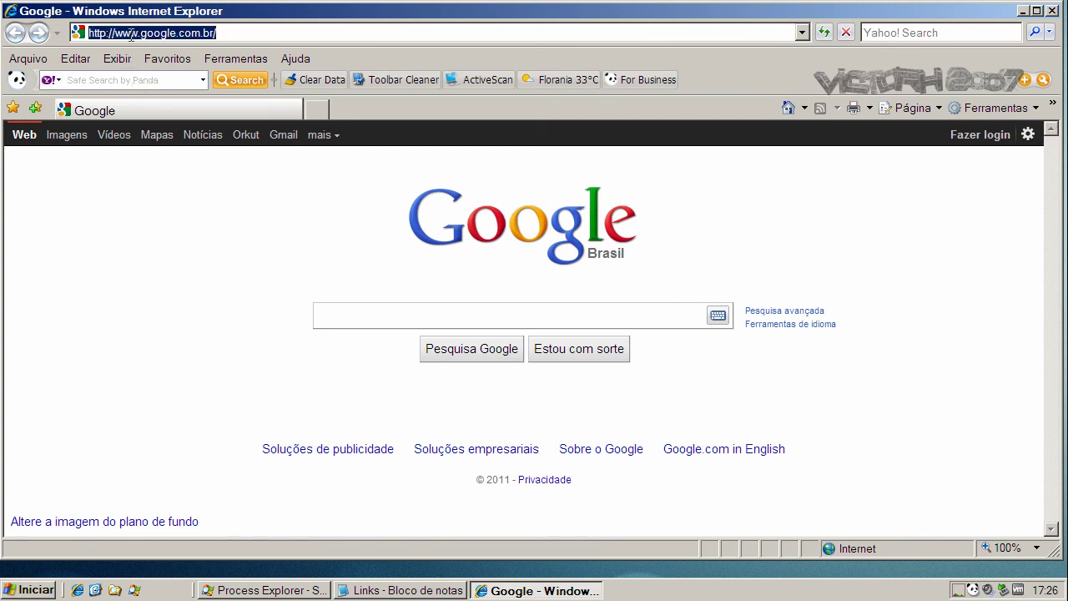
pyautogui.hotkey('ctrl', 'v')
pyautogui.press('Return')
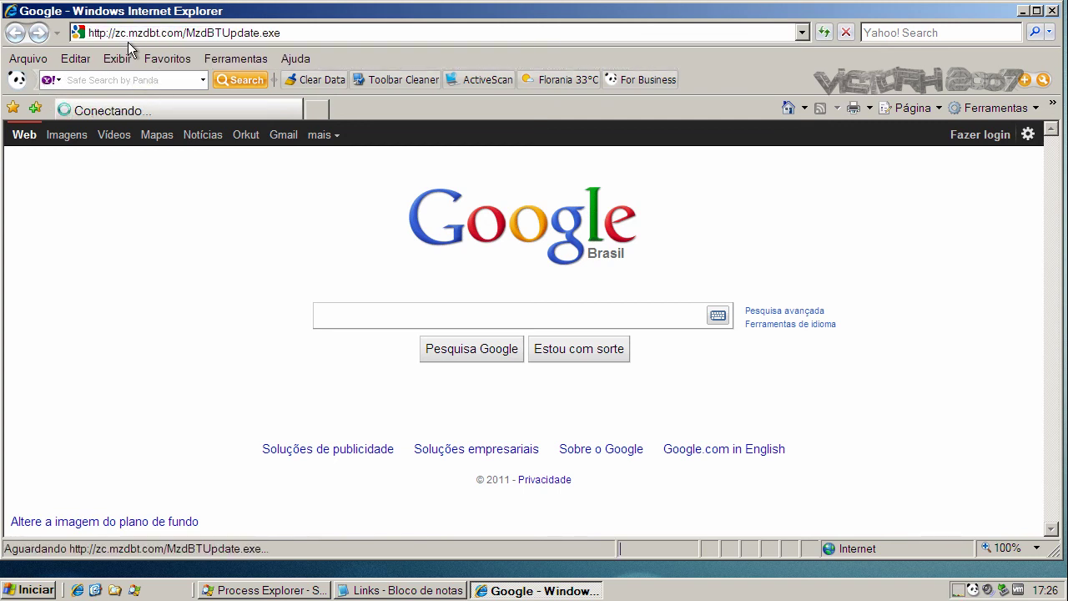
pyautogui.click(501, 301)
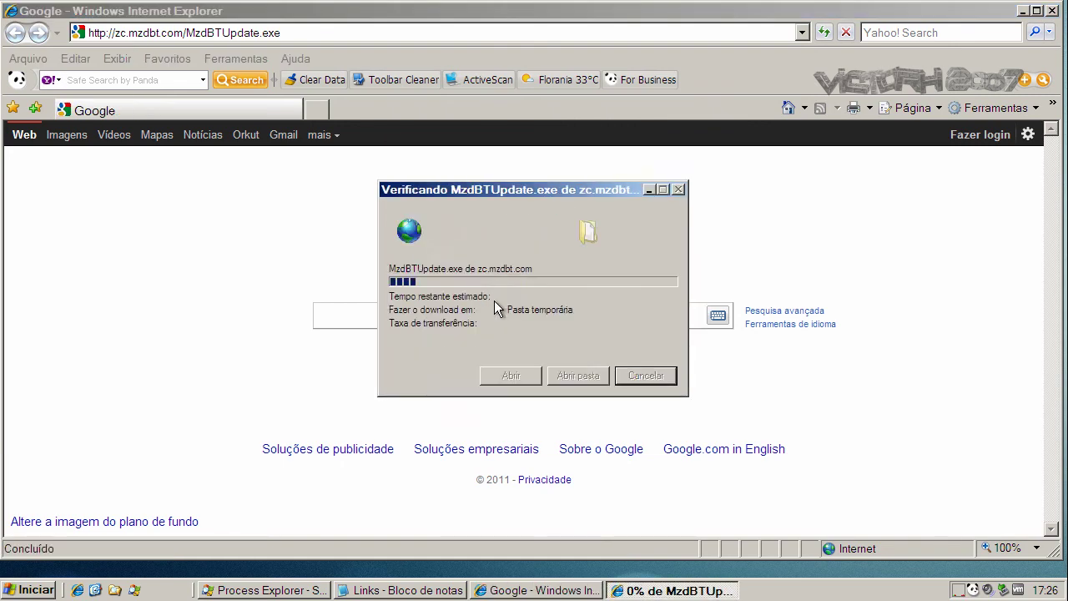
pyautogui.click(615, 307)
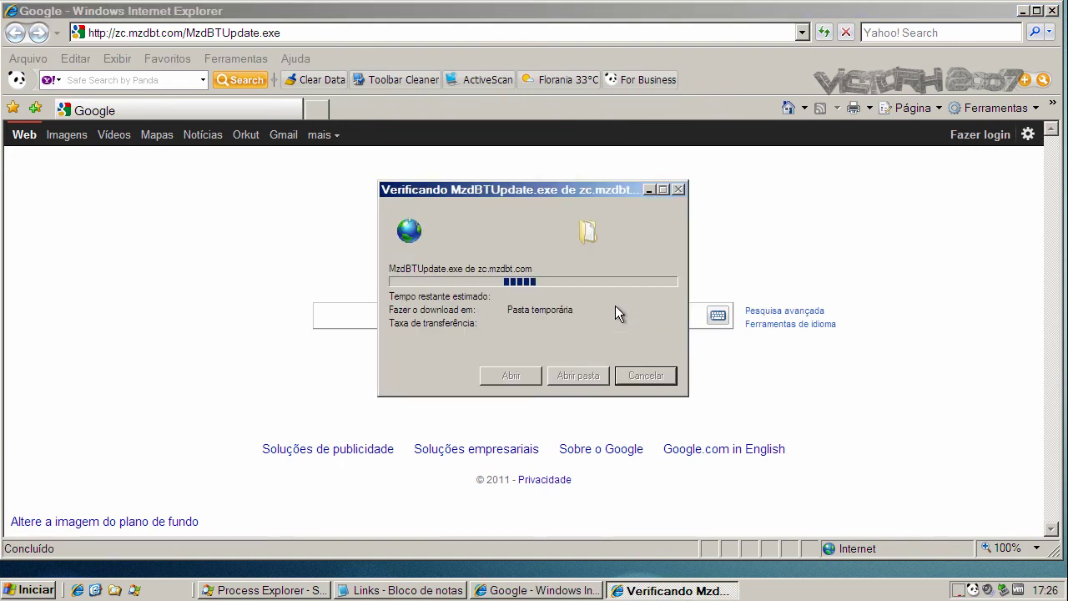
pyautogui.click(541, 342)
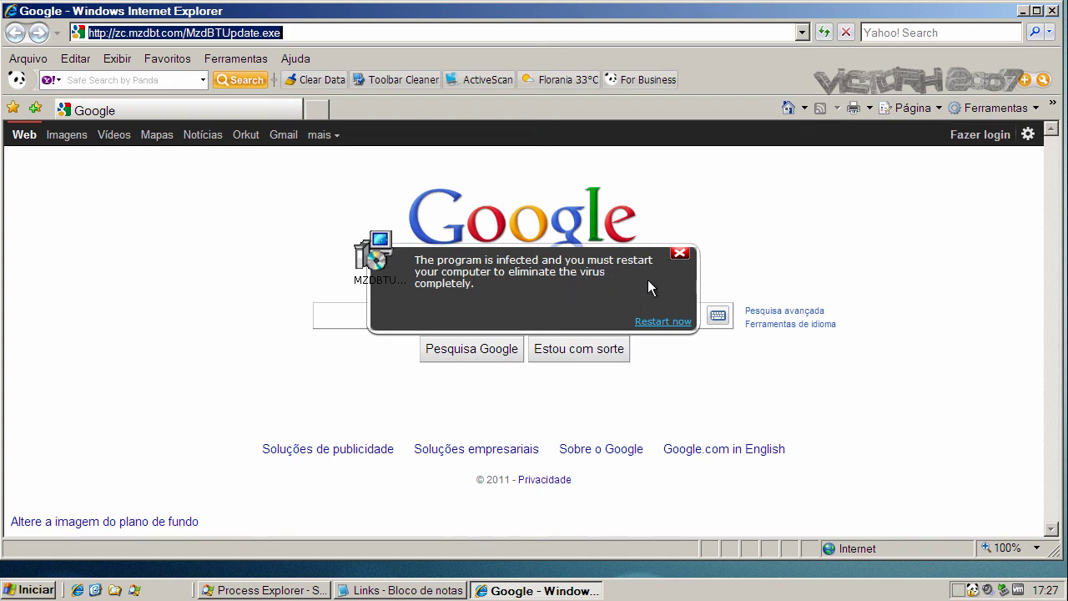
pyautogui.click(682, 254)
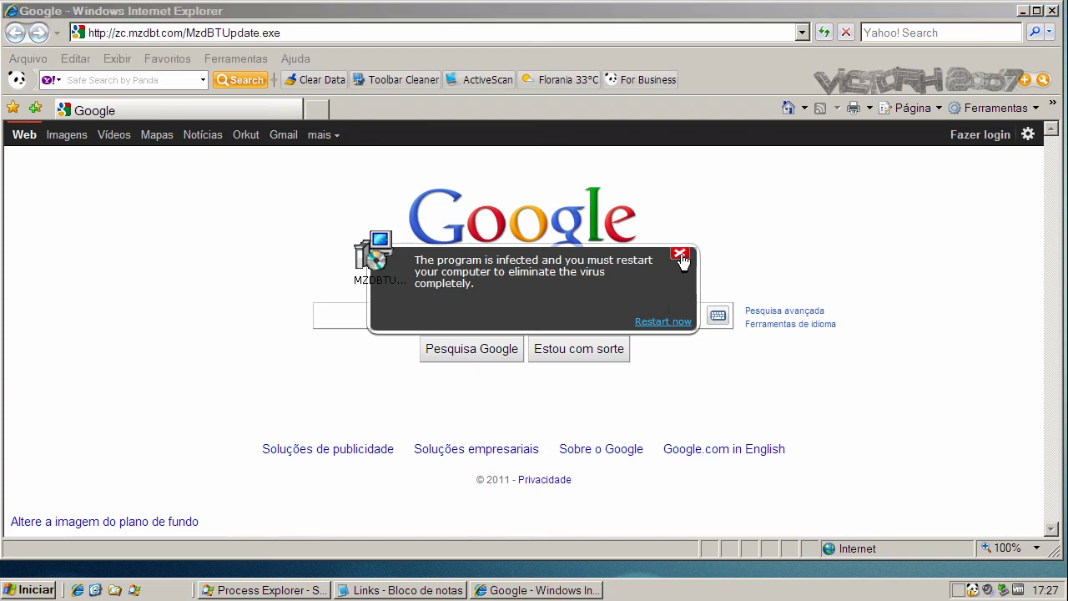
pyautogui.click(1036, 11)
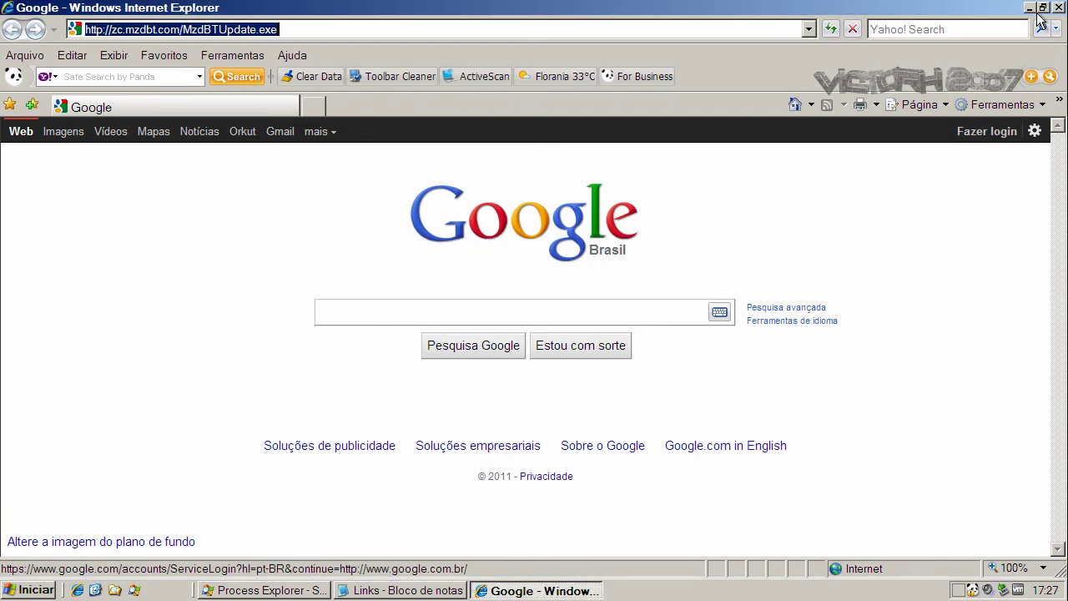
pyautogui.click(359, 590)
pyautogui.doubleClick(130, 180)
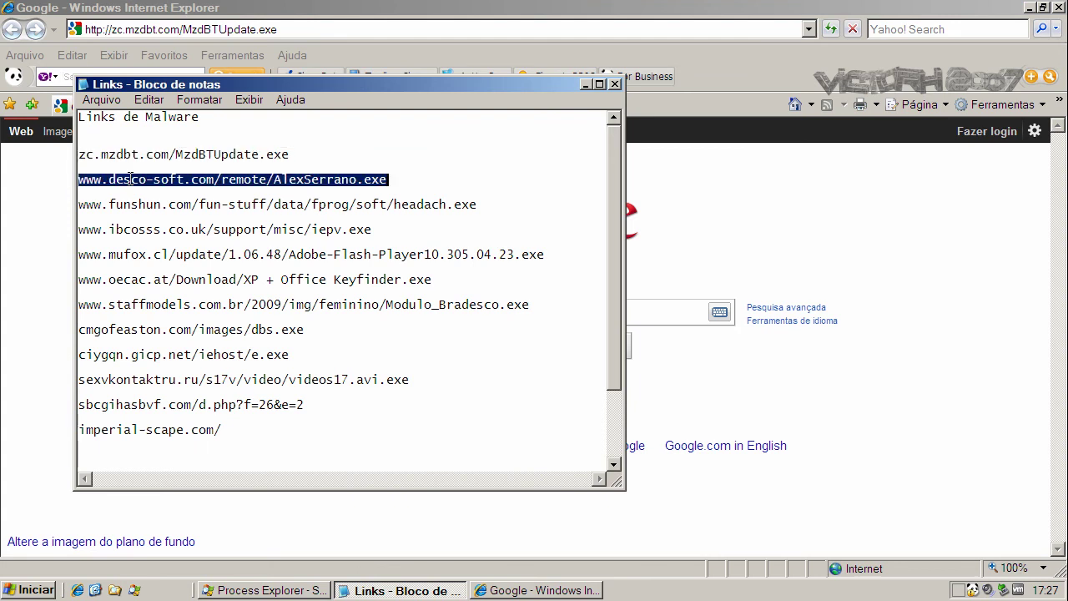
pyautogui.rightClick(132, 180)
pyautogui.click(165, 230)
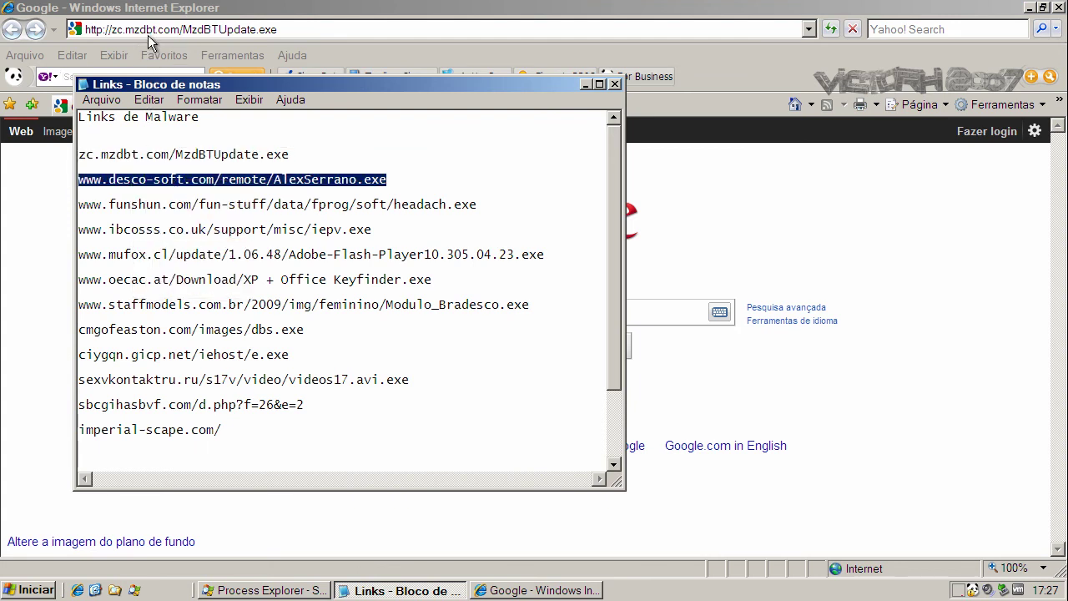
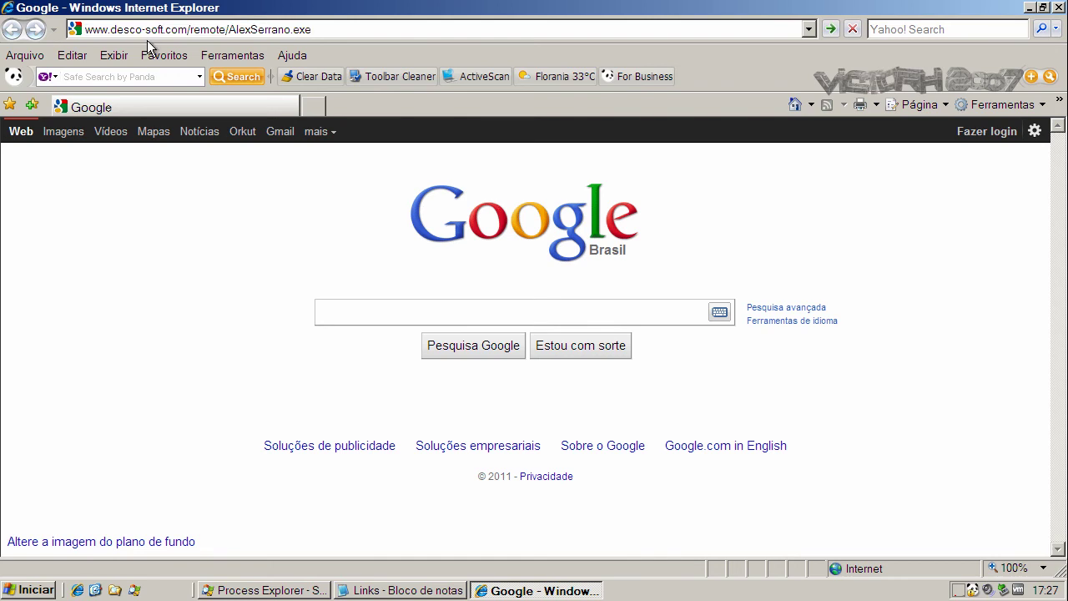
pyautogui.press('Return')
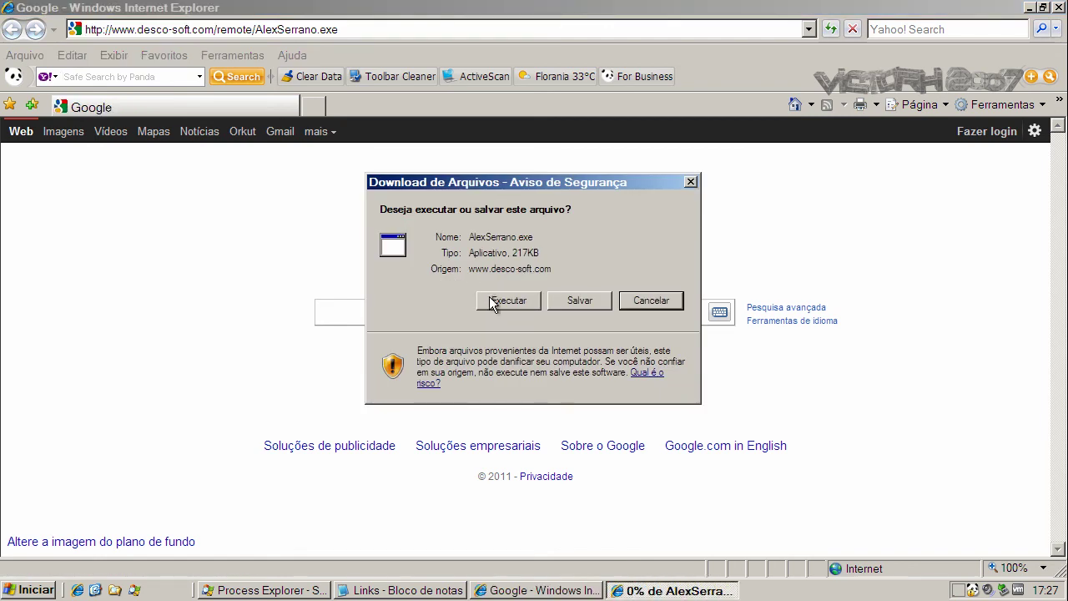
pyautogui.click(494, 303)
pyautogui.click(601, 290)
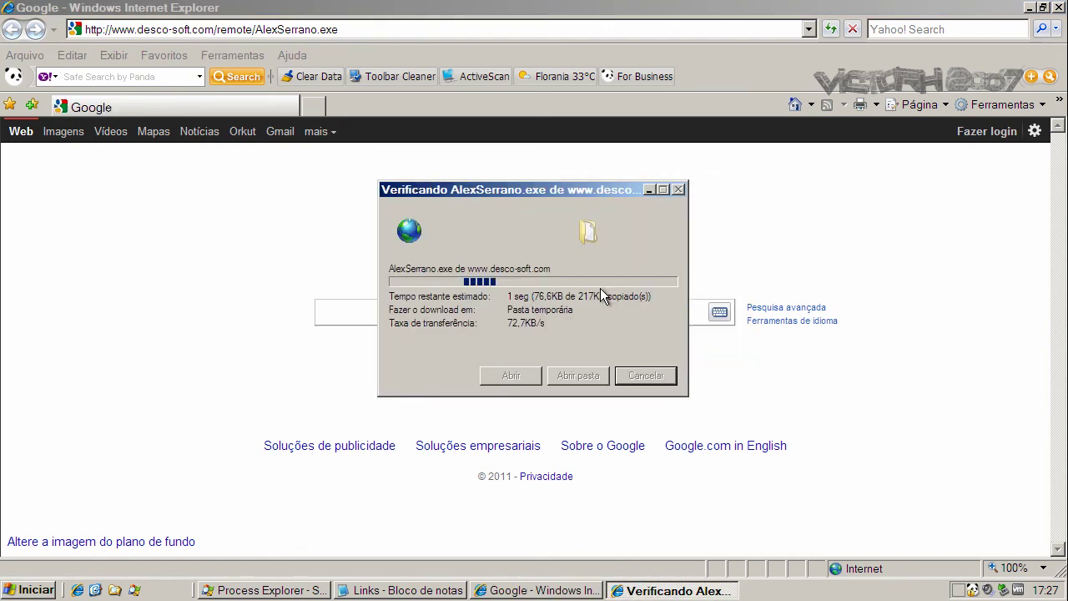
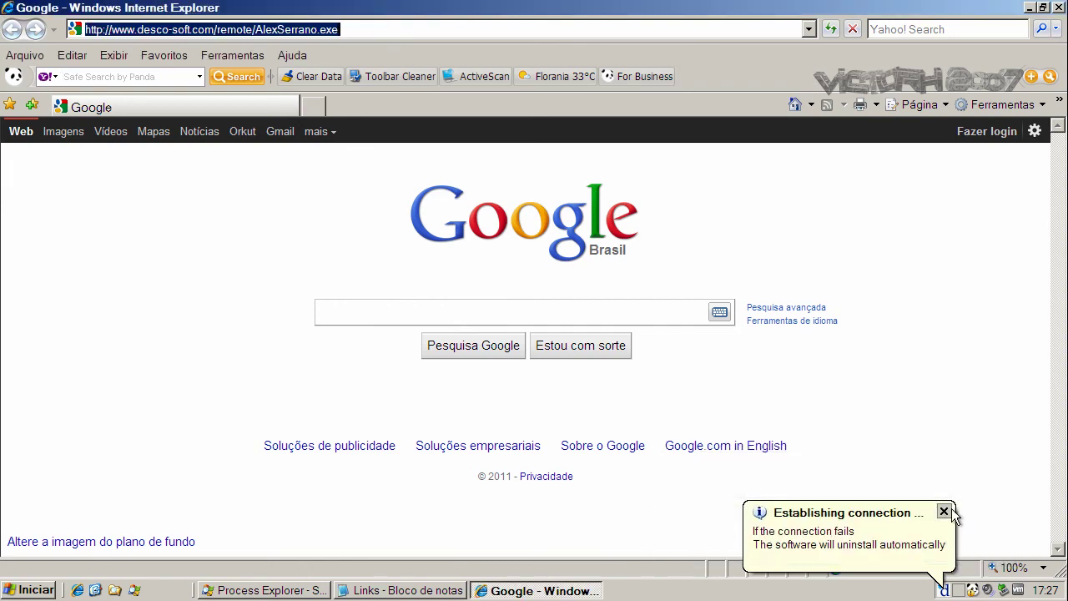
pyautogui.click(946, 510)
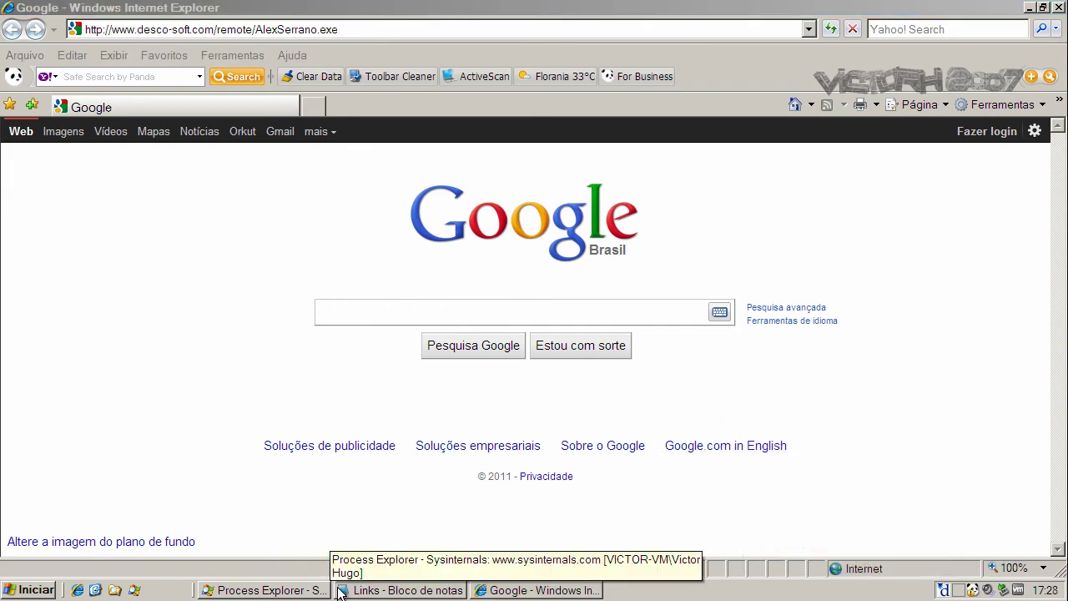
pyautogui.click(381, 588)
pyautogui.doubleClick(269, 204)
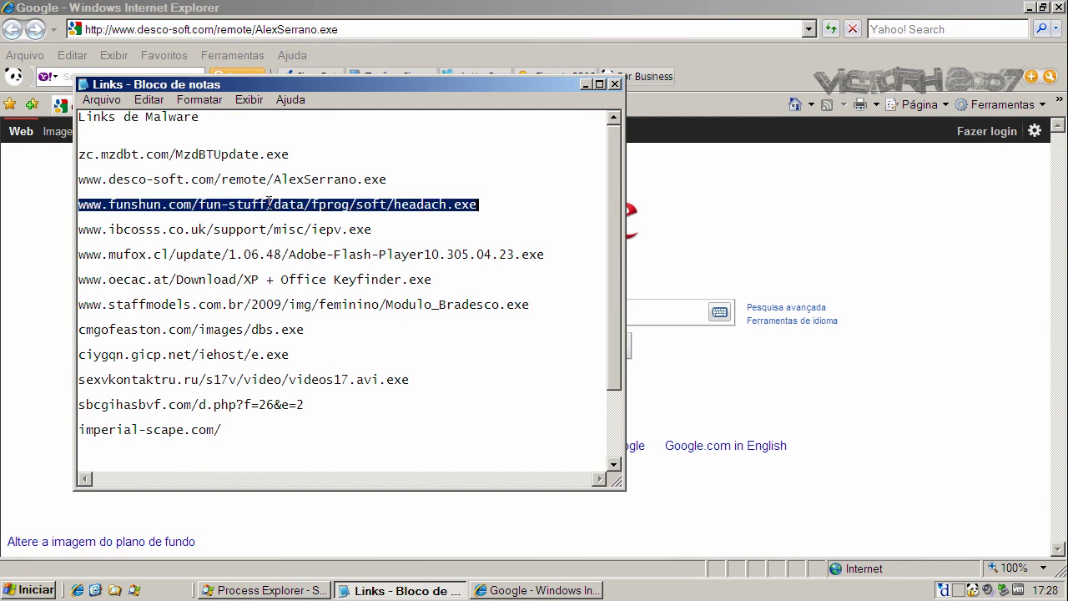
pyautogui.rightClick(269, 204)
pyautogui.click(299, 252)
# Replace the browser's address with the copied headach.exe link, load it and choose to run the download
pyautogui.click(193, 29)
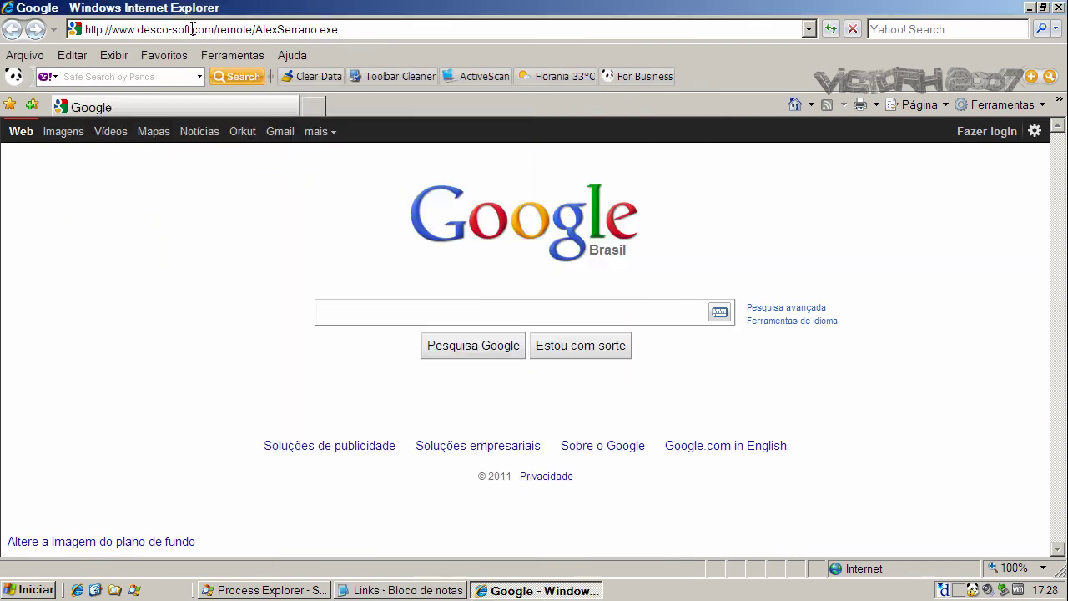
pyautogui.moveTo(359, 31); pyautogui.dragTo(44, 28)
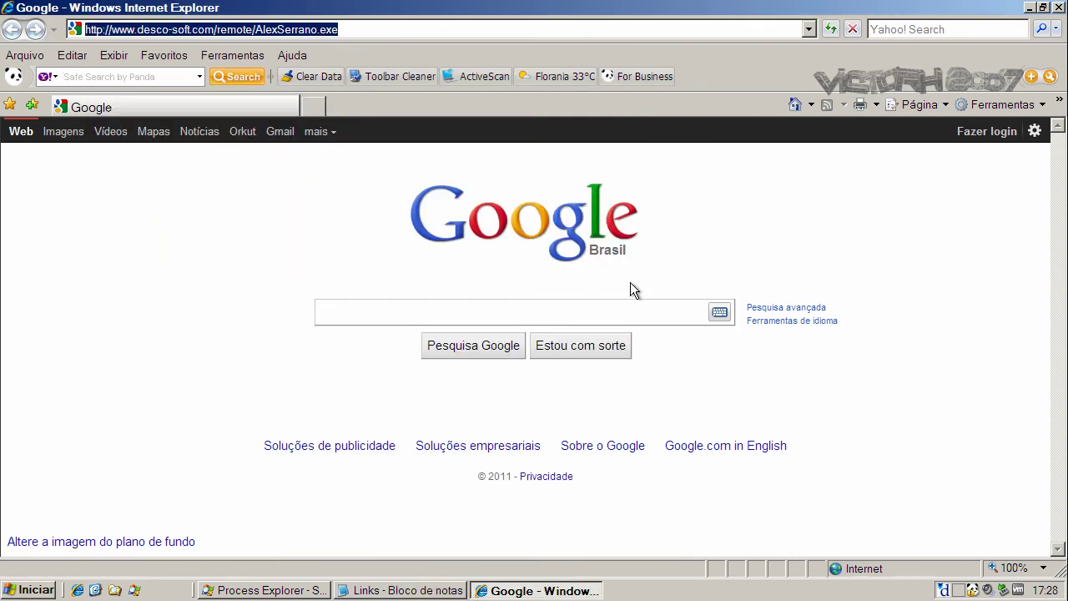
pyautogui.hotkey('ctrl', 'v')
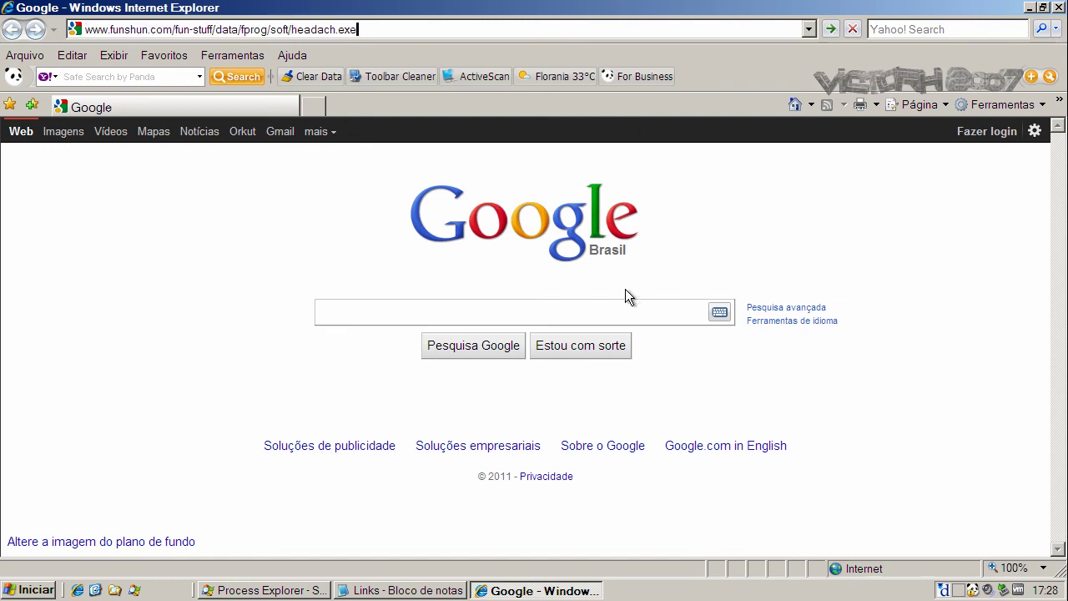
pyautogui.press('Return')
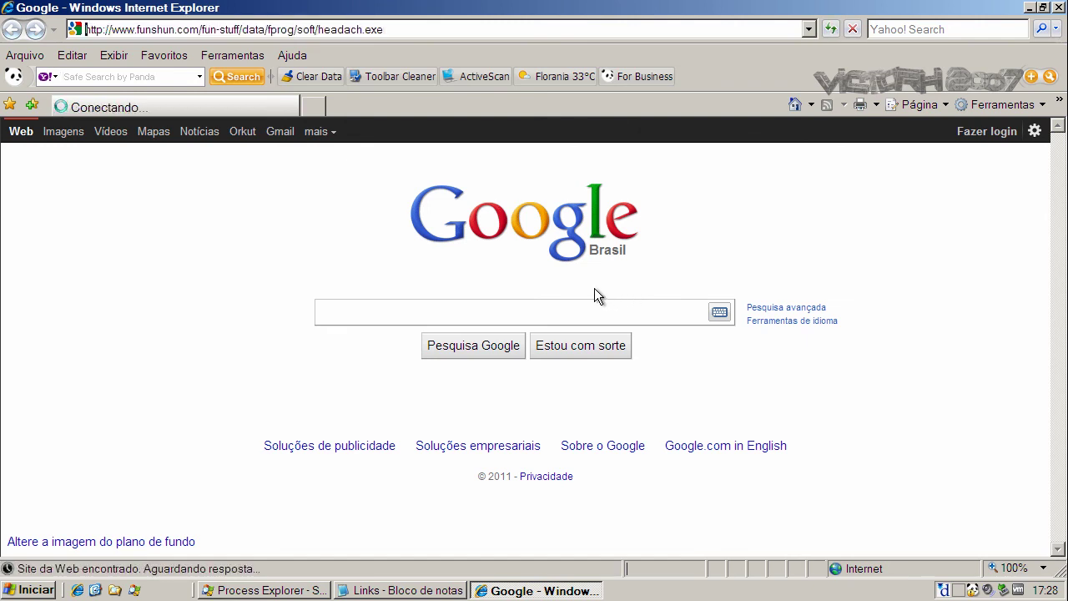
pyautogui.click(524, 304)
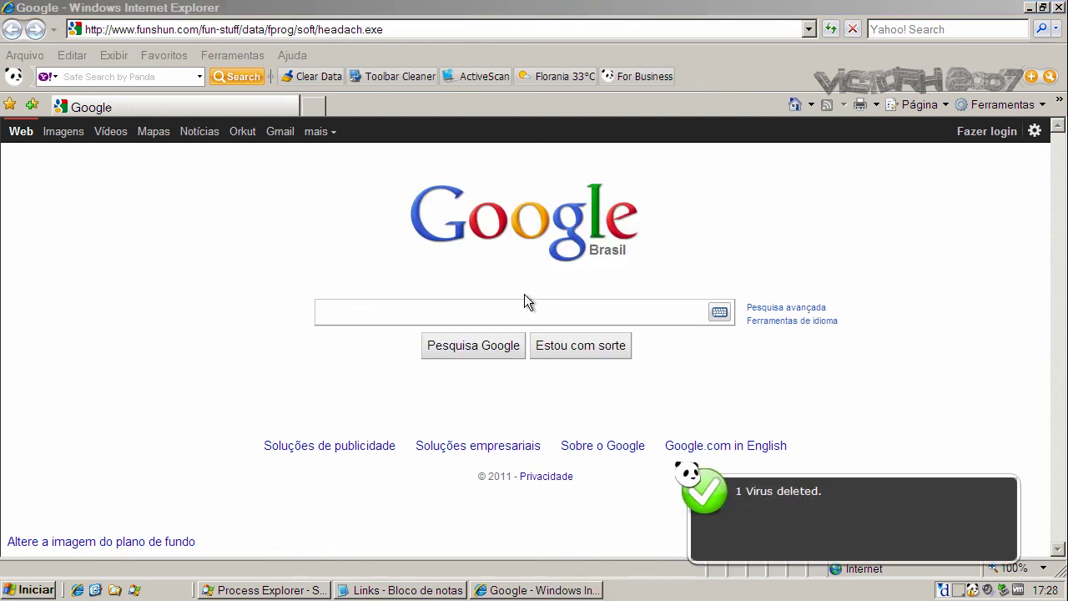
# Open the event report from the antivirus alert, examine the detected threats' locations and details, and close the report
pyautogui.click(806, 497)
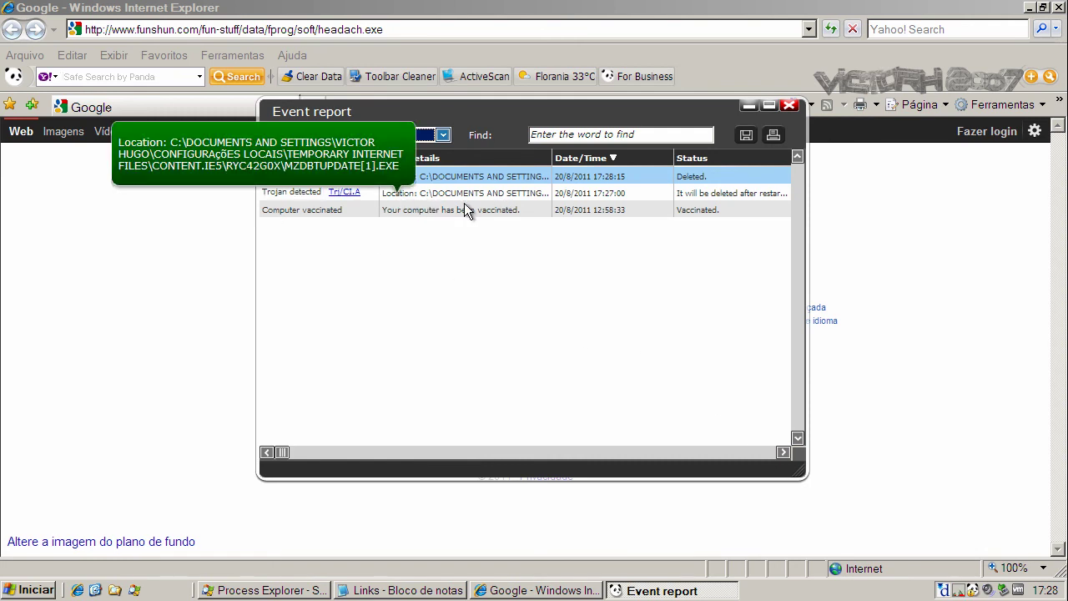
pyautogui.click(589, 175)
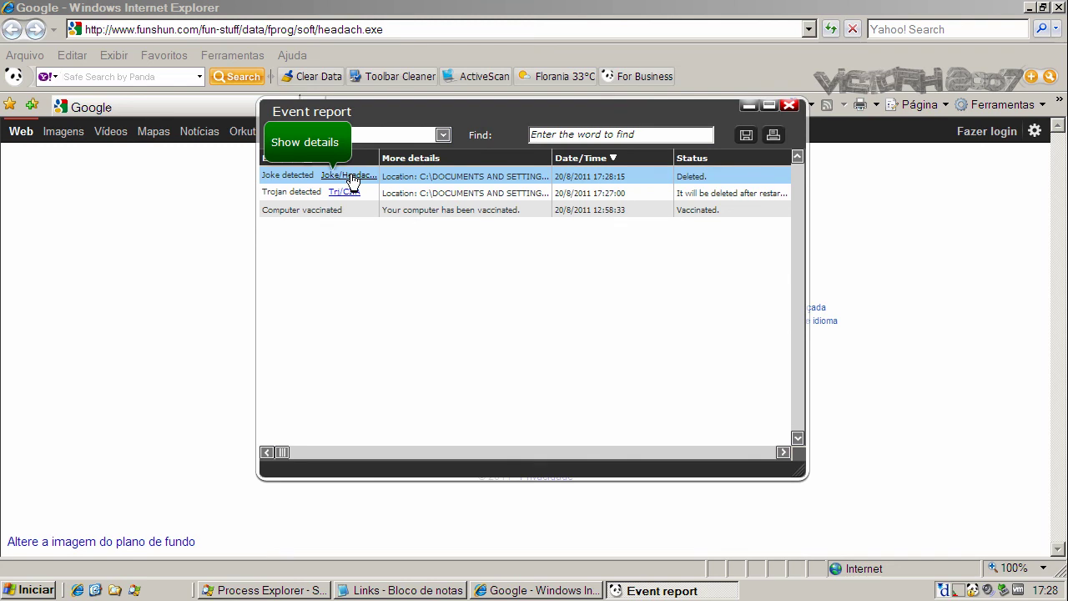
pyautogui.click(790, 107)
pyautogui.click(386, 585)
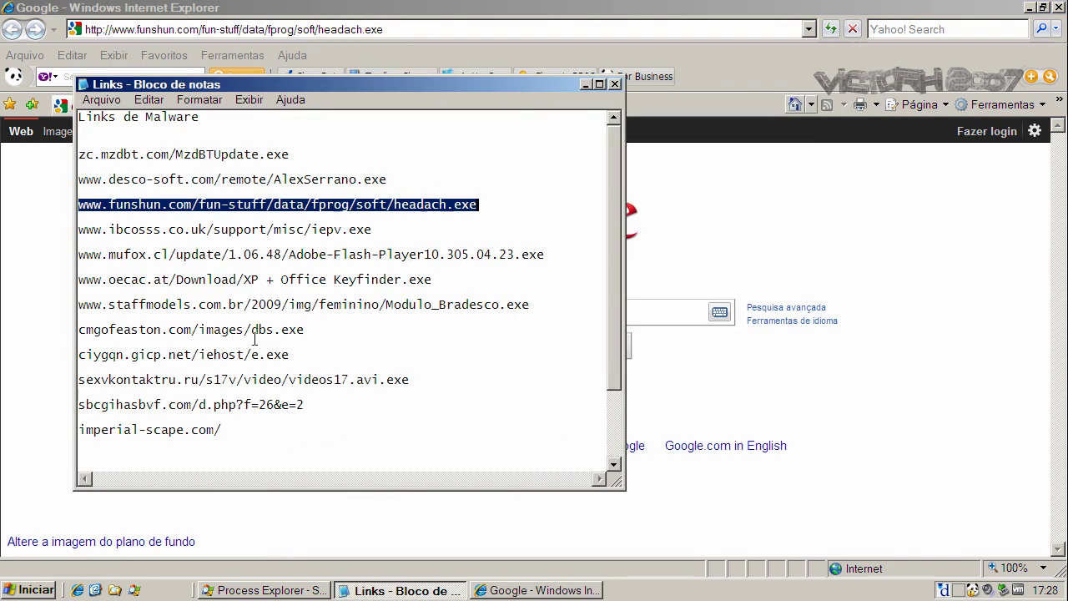
pyautogui.doubleClick(253, 230)
pyautogui.rightClick(255, 230)
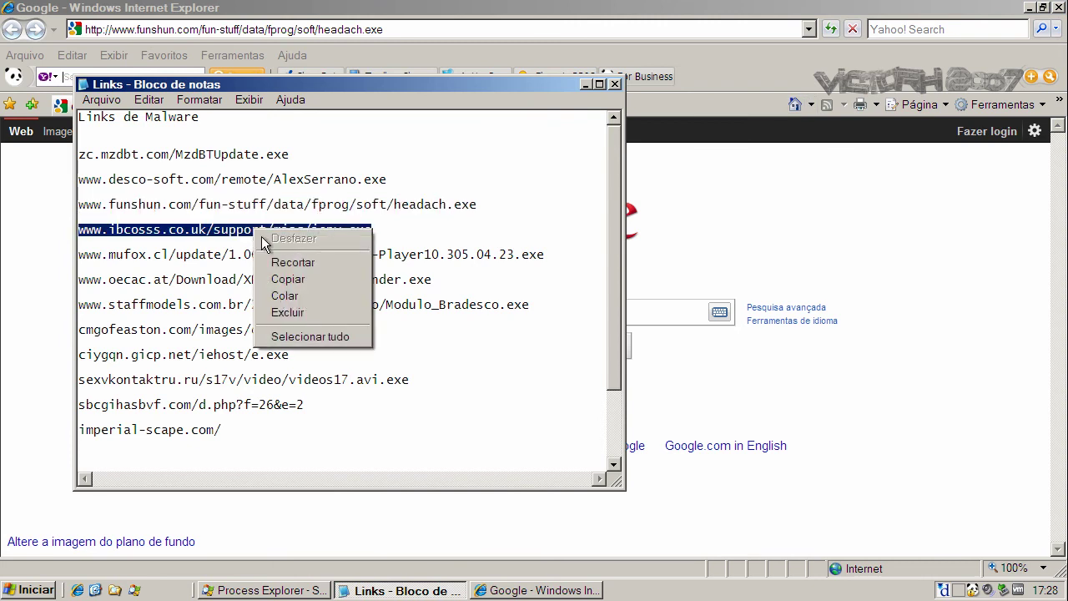
pyautogui.click(276, 280)
# Load the copied iepv.exe address in the browser, then return to the Google home page
pyautogui.click(224, 29)
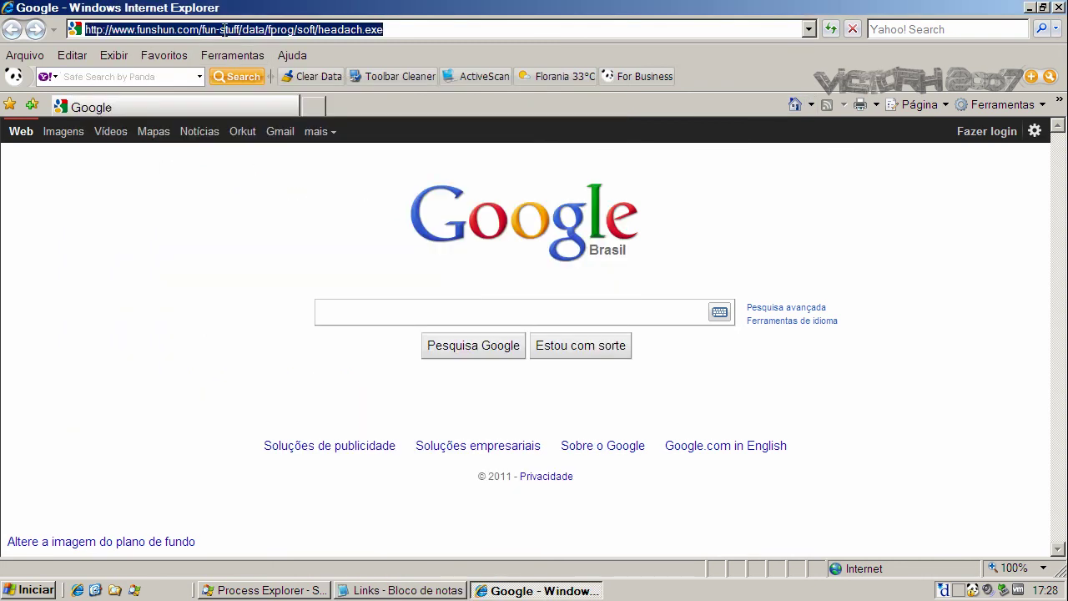
pyautogui.hotkey('ctrl', 'v')
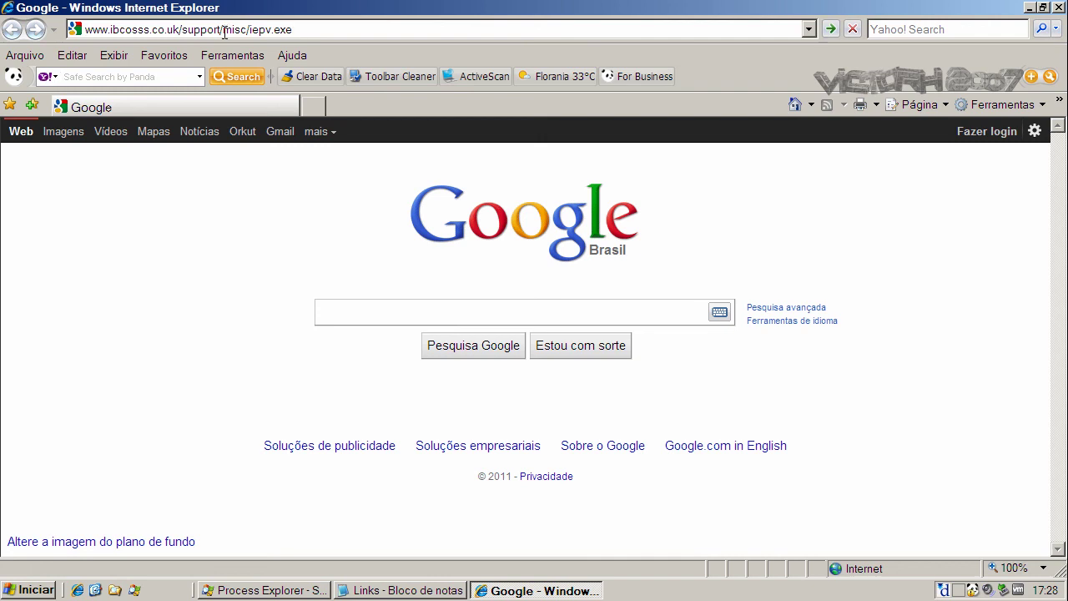
pyautogui.press('Return')
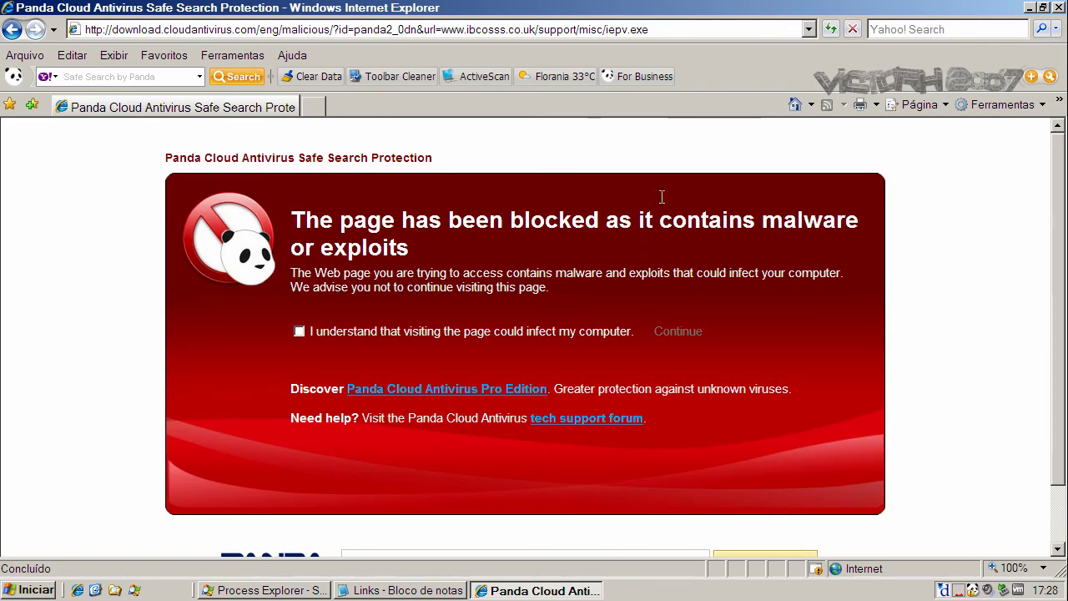
pyautogui.click(794, 105)
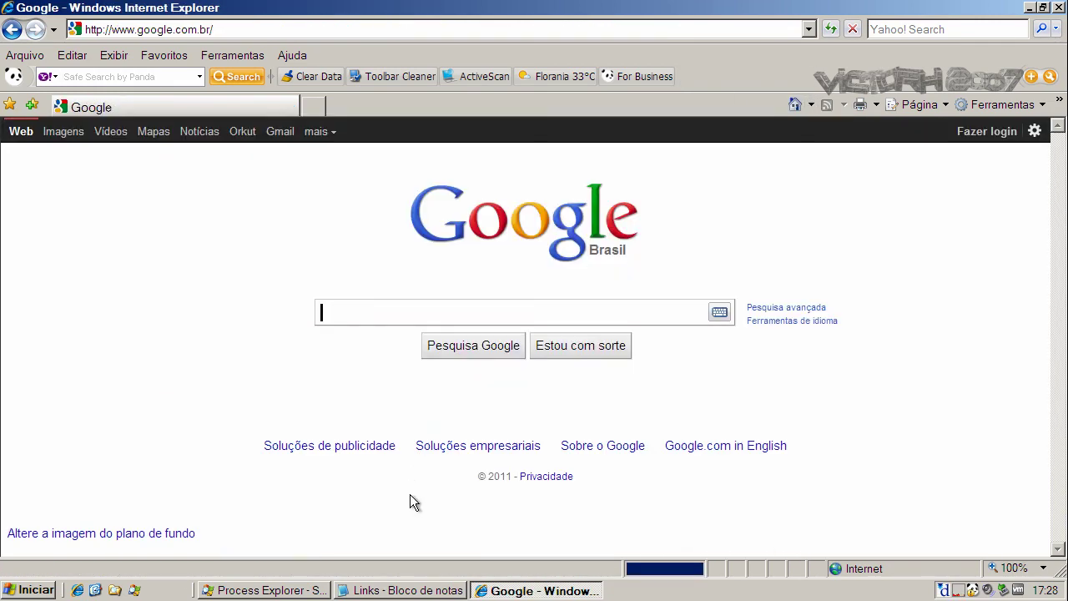
pyautogui.click(407, 590)
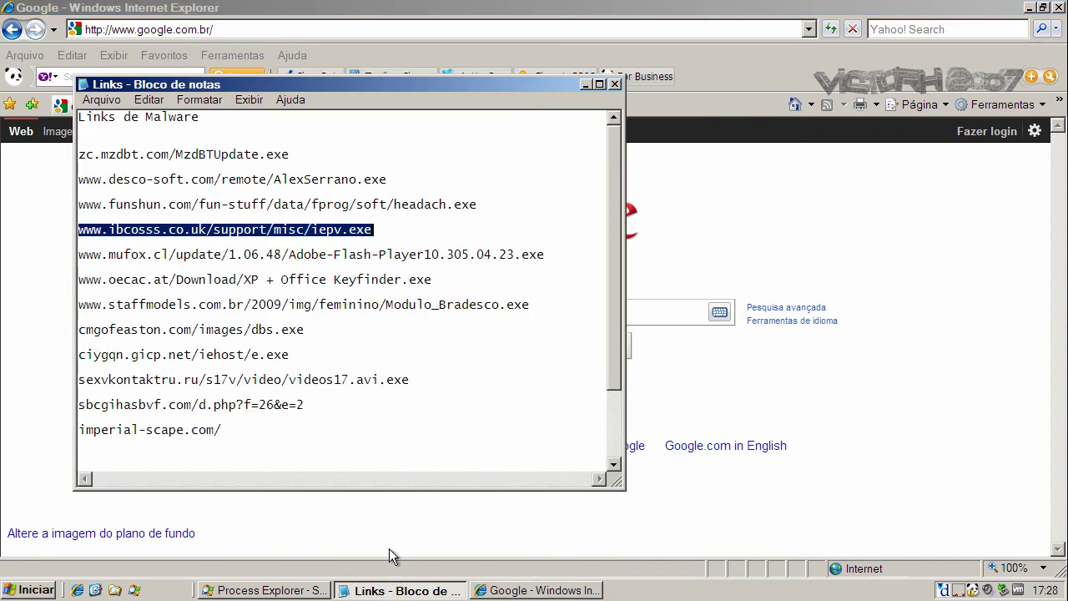
pyautogui.doubleClick(321, 255)
pyautogui.rightClick(321, 255)
pyautogui.click(342, 305)
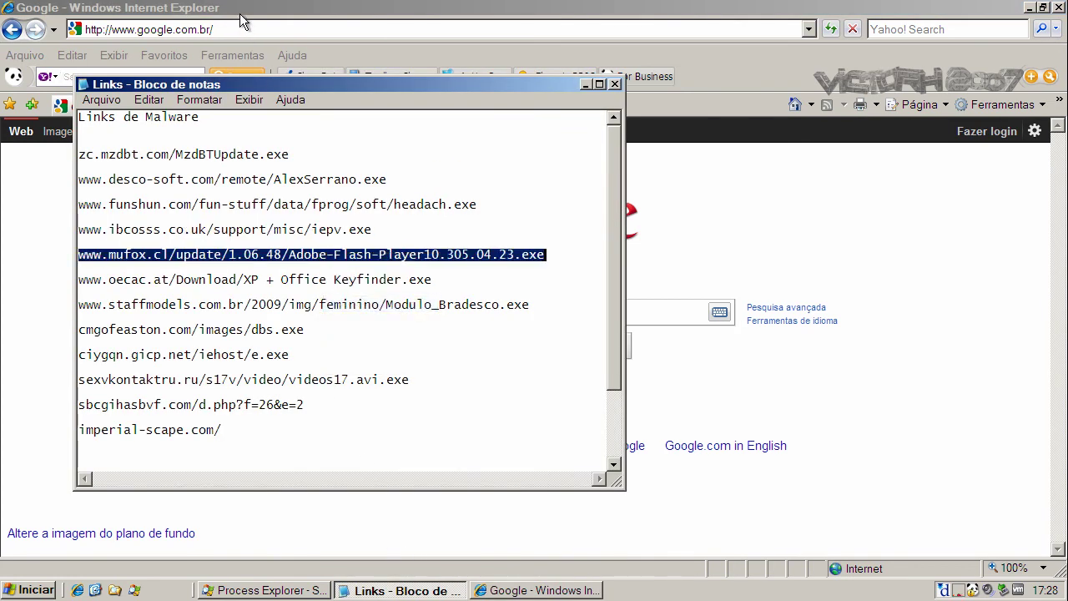
# Load the copied Adobe-Flash-Player10.305.04.23.exe address in the browser and run the downloaded file despite its unverified publisher
pyautogui.click(239, 26)
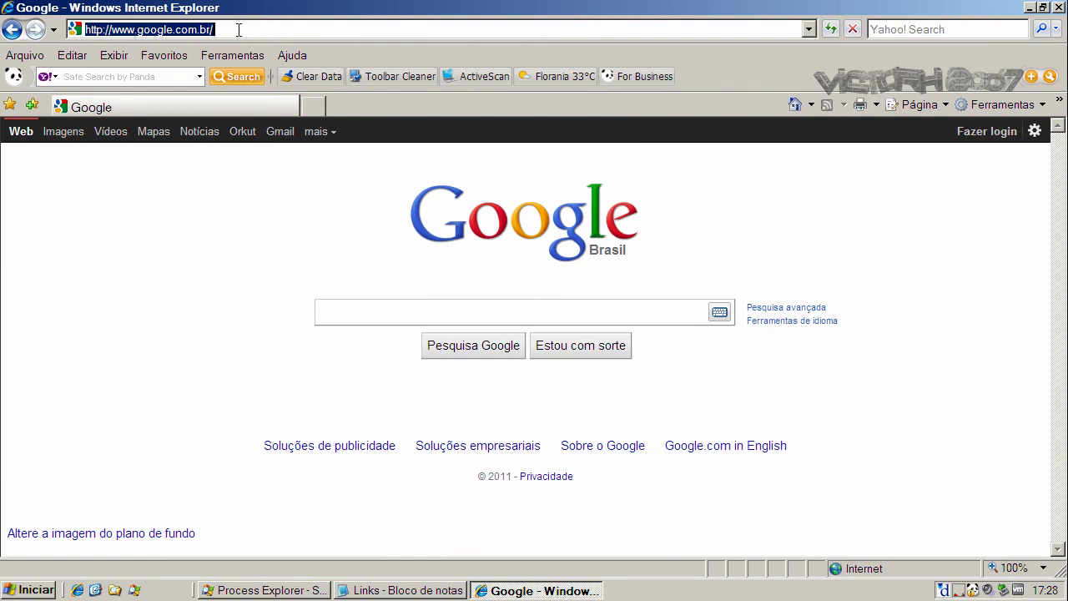
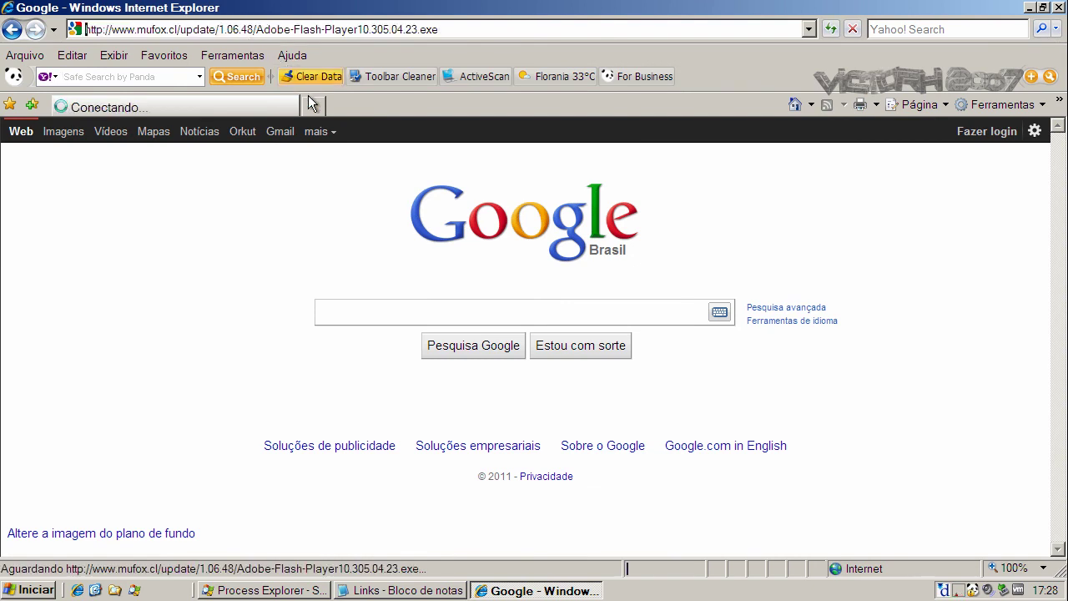
pyautogui.click(496, 301)
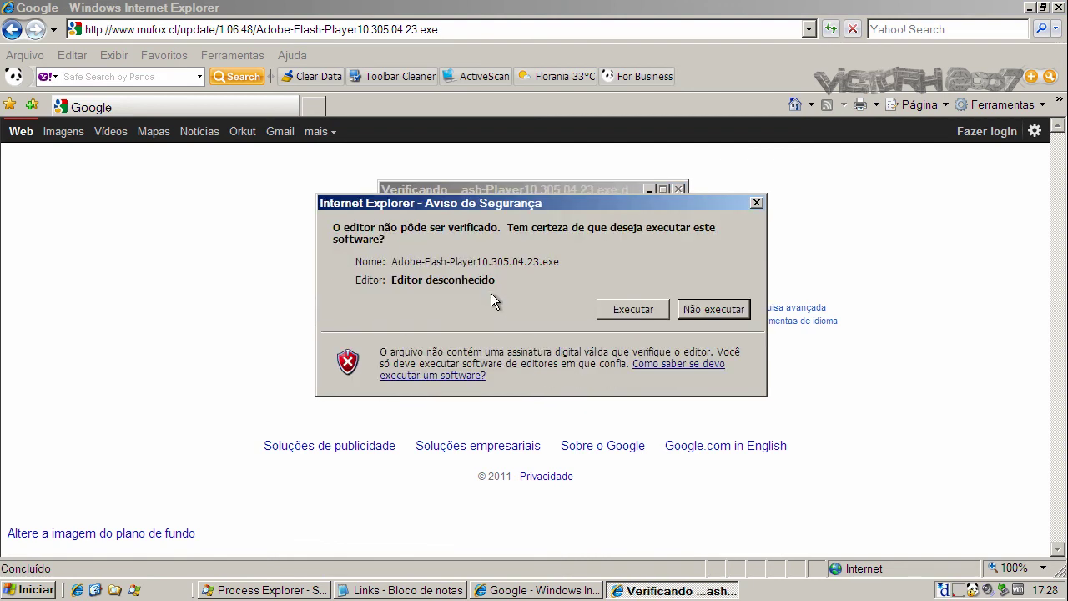
pyautogui.click(622, 307)
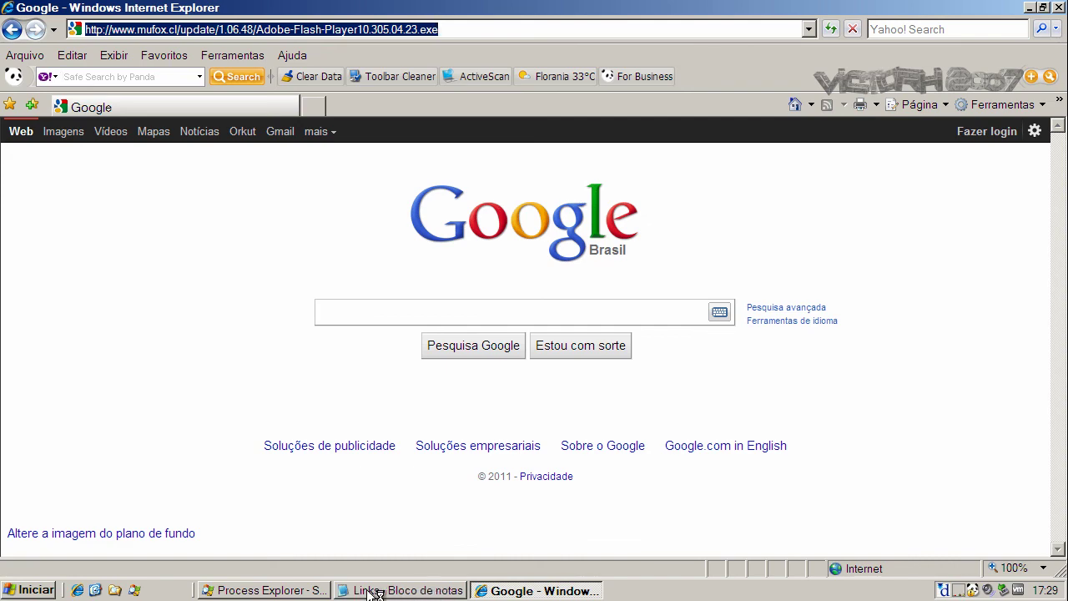
# Switch to Process Explorer, restore its window to a smaller size and examine the running processes, including Panda_URL_Filtering.exe and the UltraVnc self-extract setup
pyautogui.click(324, 590)
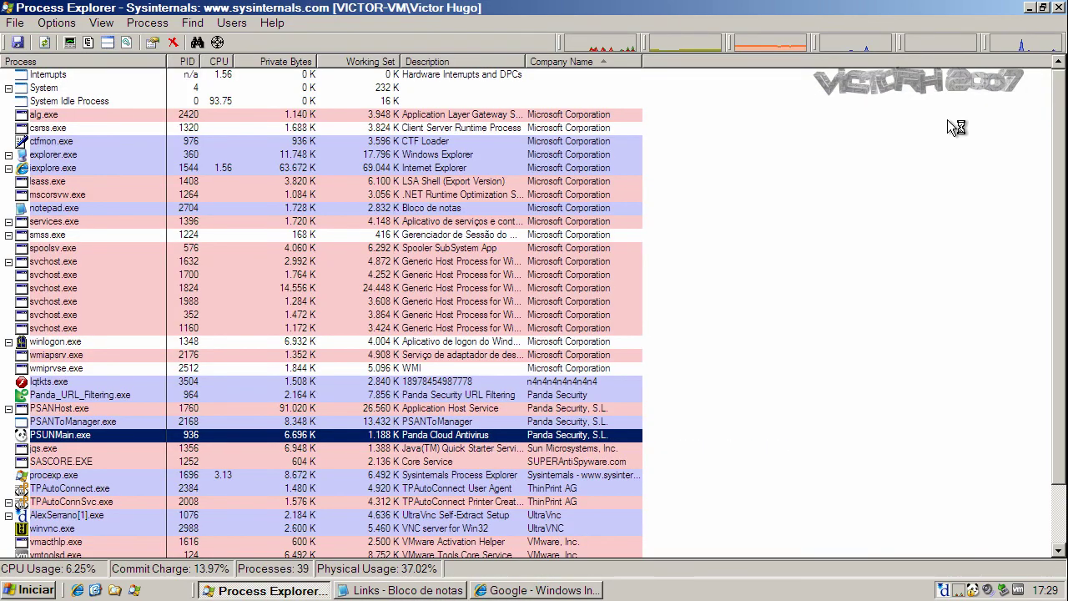
pyautogui.click(1042, 8)
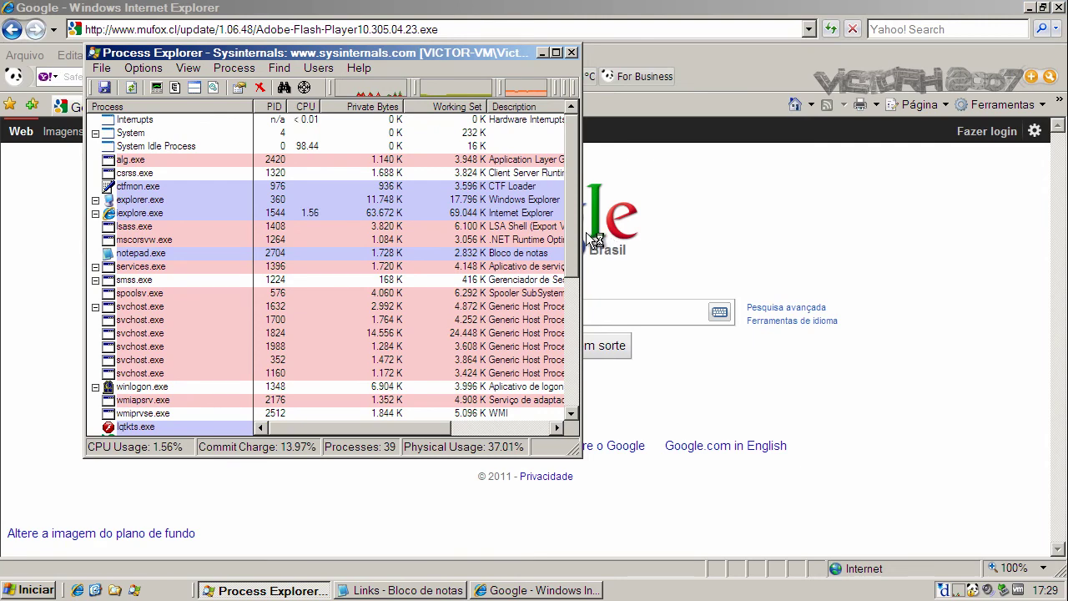
pyautogui.moveTo(568, 221); pyautogui.dragTo(568, 287)
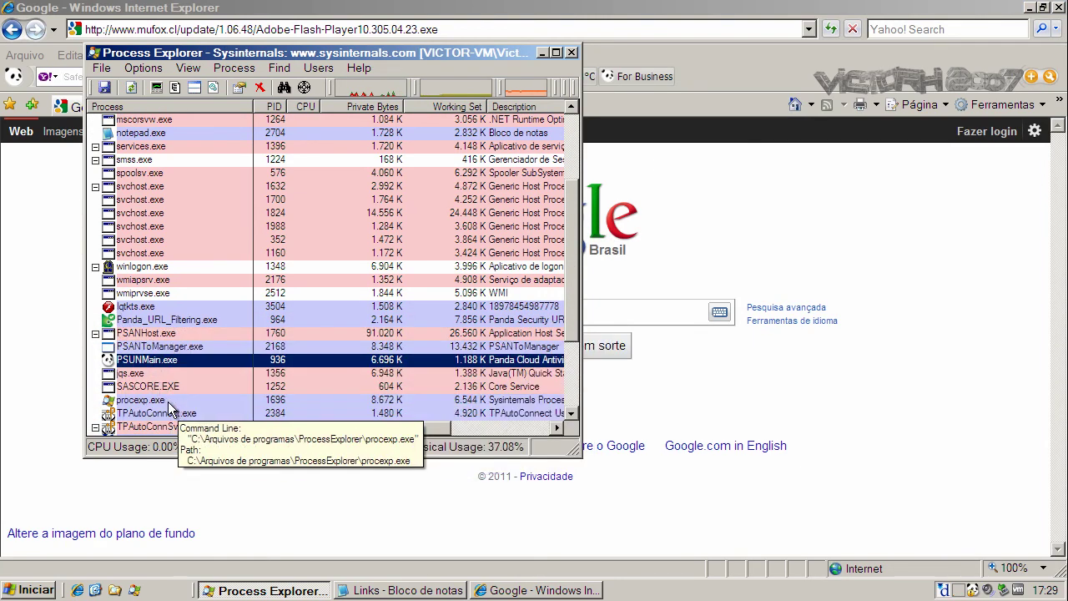
pyautogui.moveTo(327, 426); pyautogui.dragTo(377, 427)
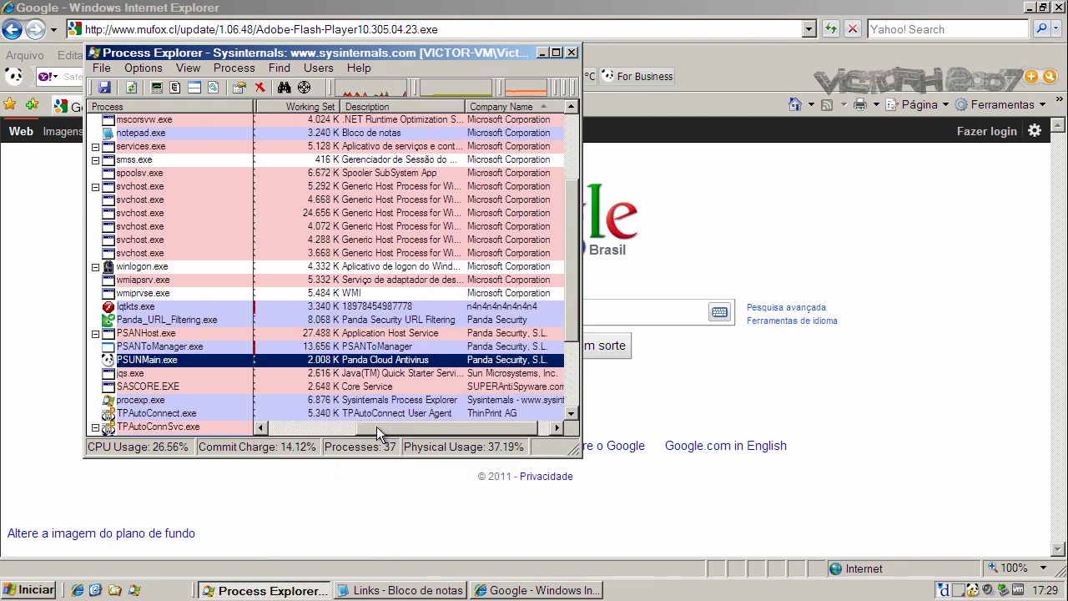
pyautogui.click(344, 321)
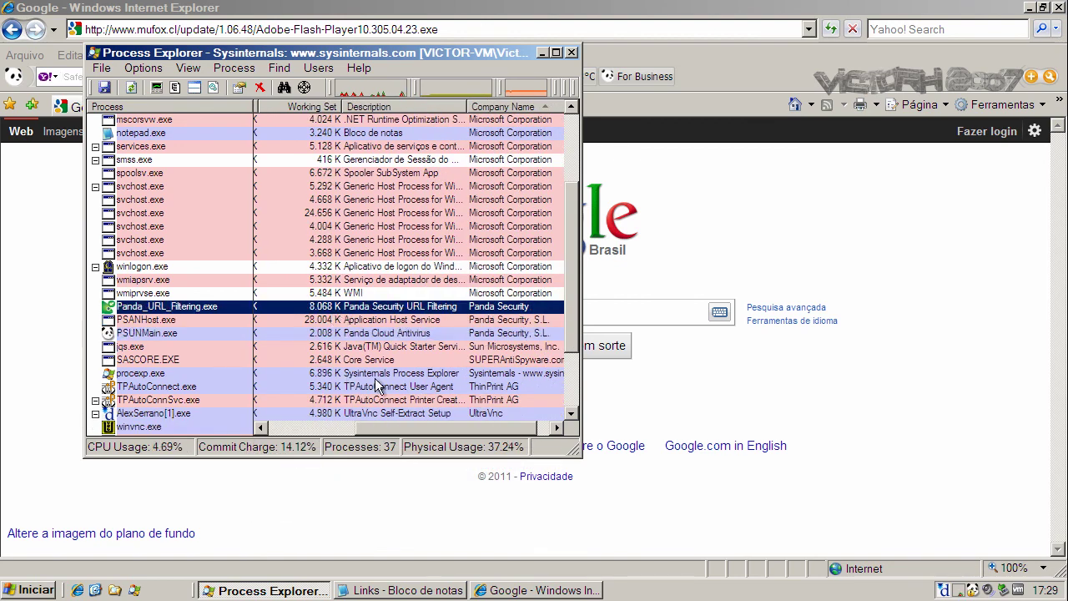
pyautogui.scroll(-3, 558, 334)
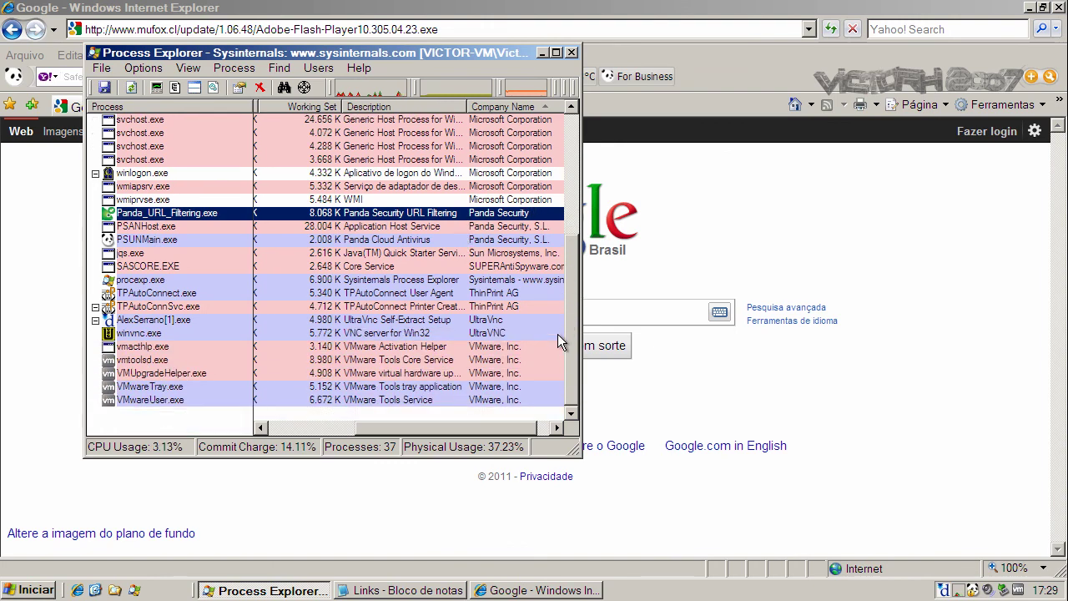
pyautogui.click(231, 321)
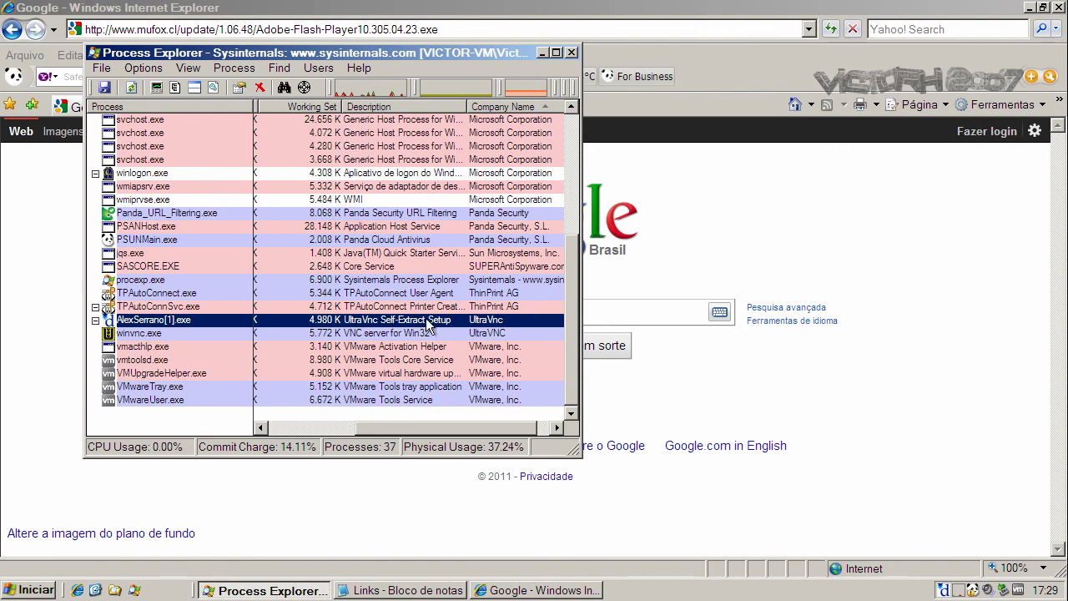
# Examine the process list around the UltraVnc self-extract setup and back up to its beginning, then minimize Process Explorer
pyautogui.moveTo(177, 320)
pyautogui.moveTo(572, 297); pyautogui.dragTo(568, 126)
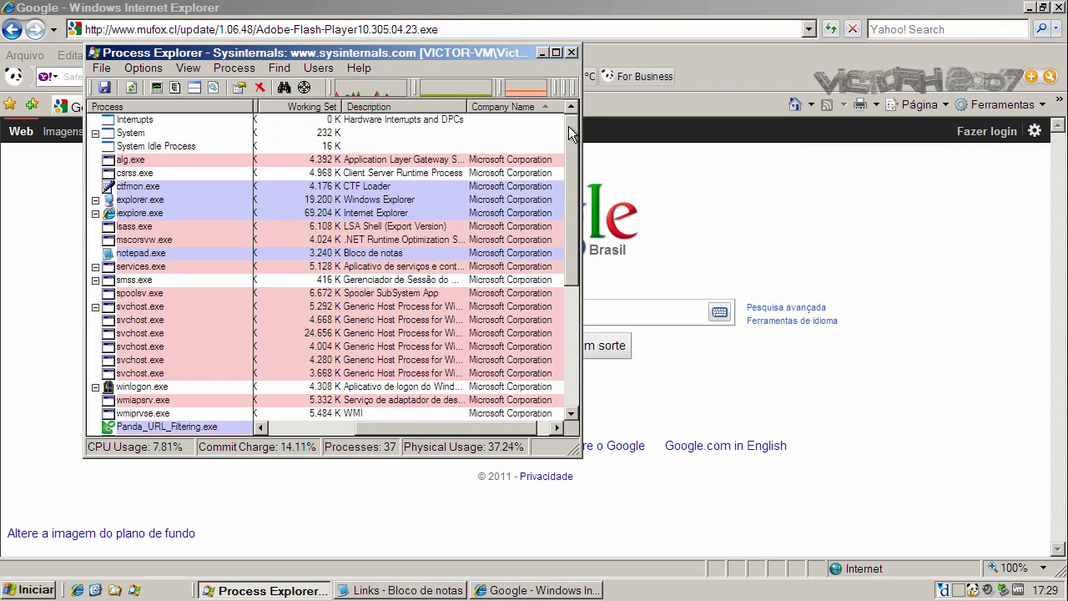
pyautogui.click(541, 51)
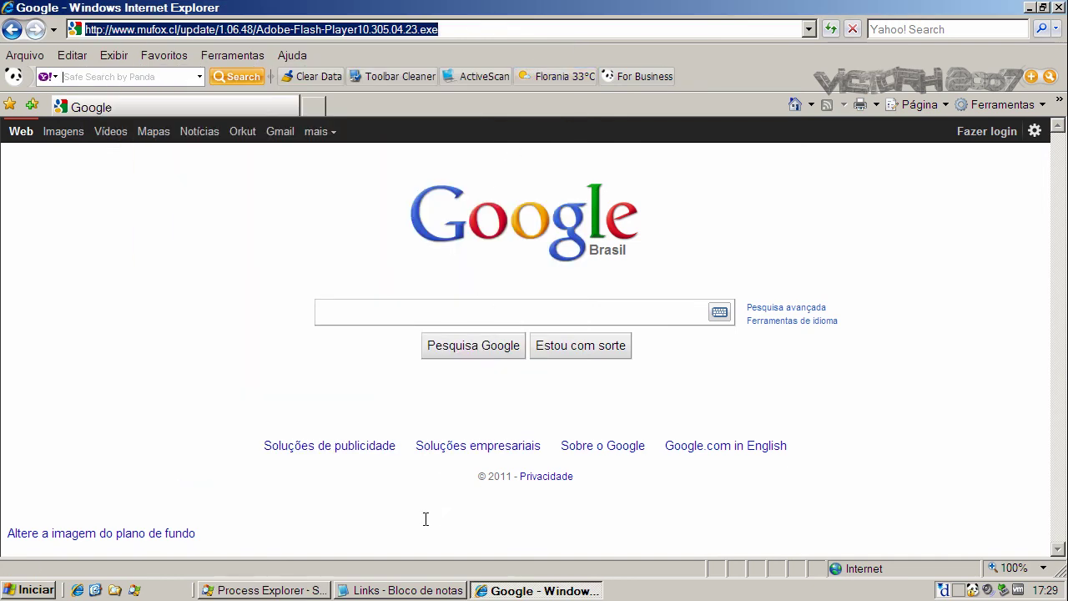
pyautogui.click(402, 590)
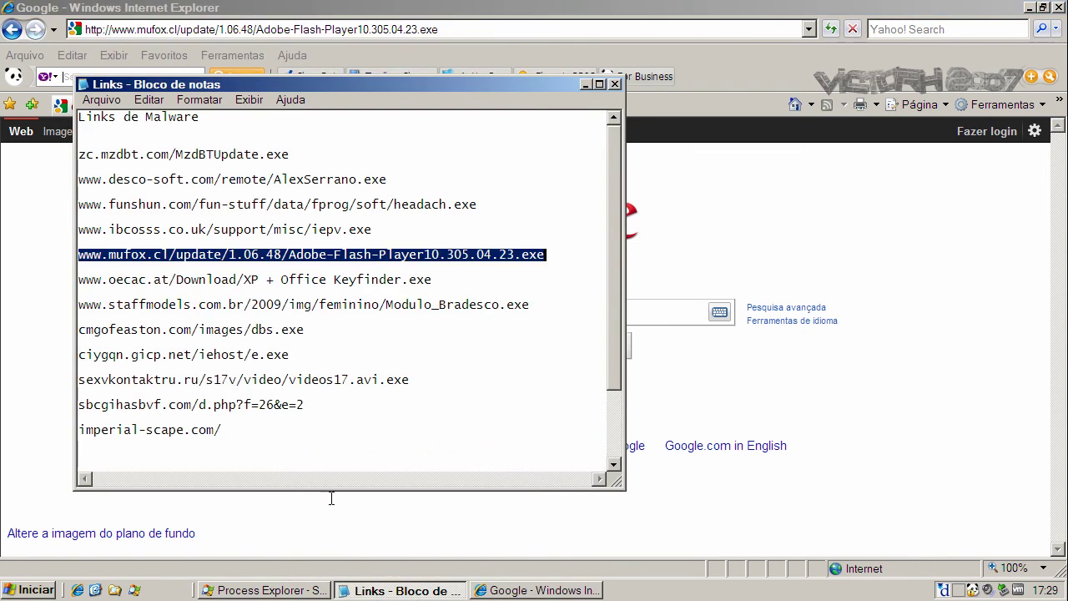
pyautogui.doubleClick(291, 281)
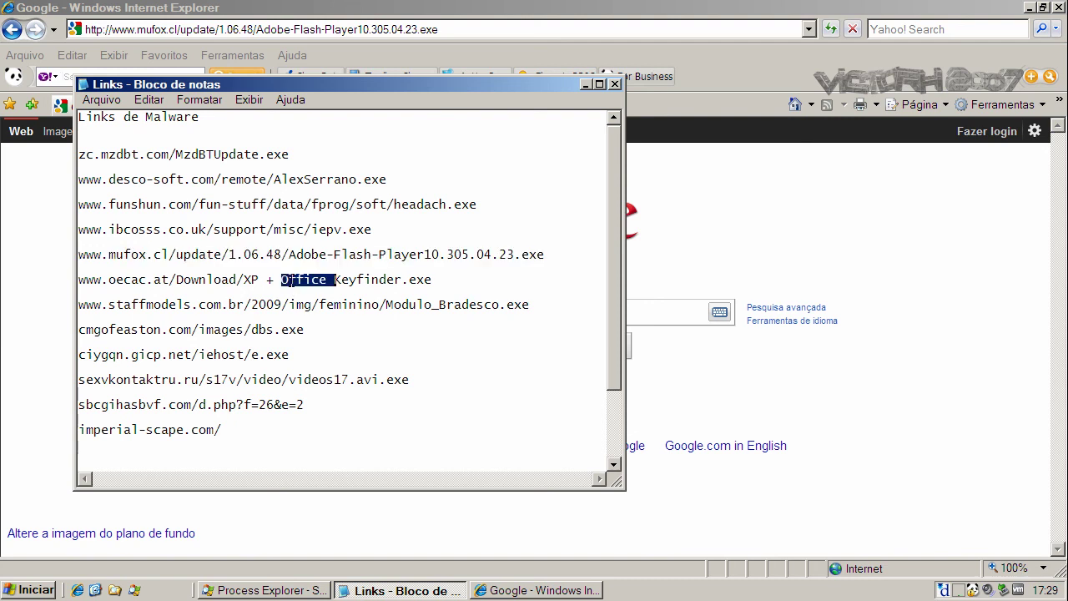
pyautogui.moveTo(454, 279); pyautogui.dragTo(53, 280)
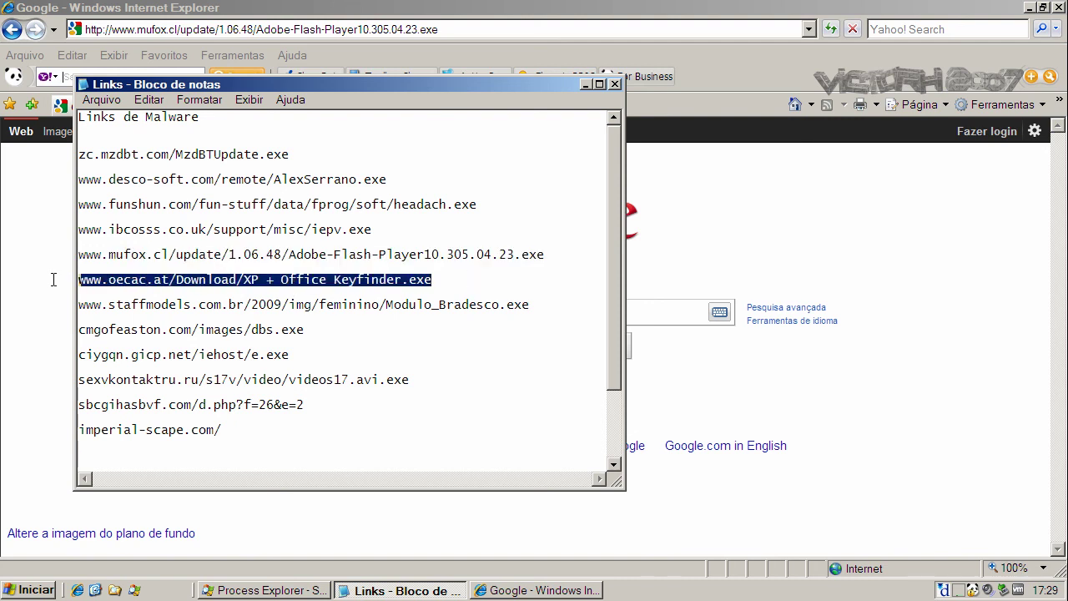
pyautogui.rightClick(180, 281)
pyautogui.click(219, 331)
# Load the copied Office Keyfinder address in the browser, run the file despite its unverified publisher, and dismiss the resulting error and infection alert
pyautogui.click(137, 31)
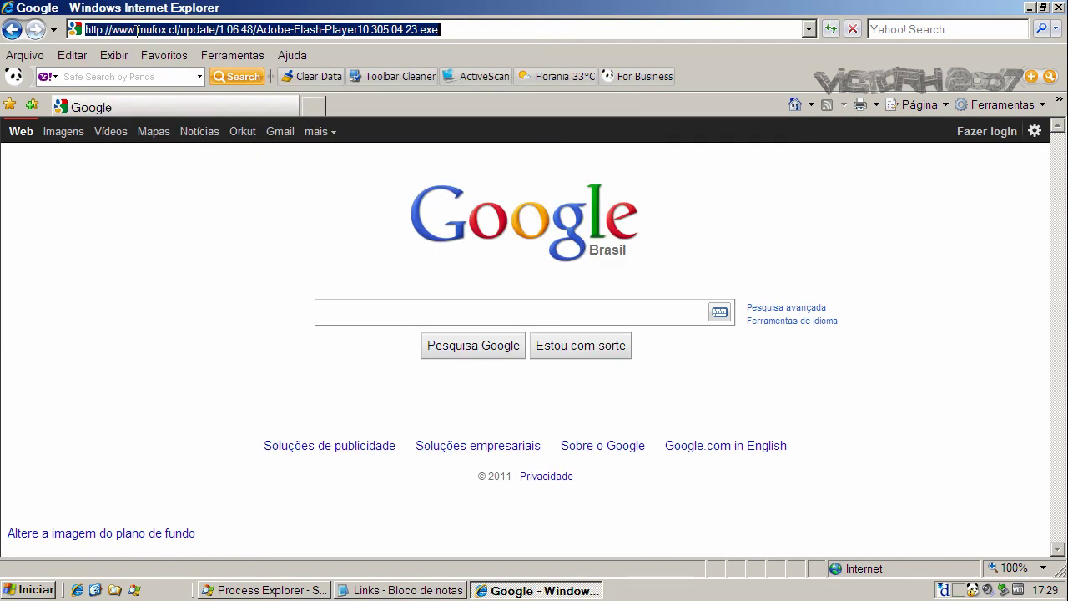
pyautogui.hotkey('ctrl', 'v')
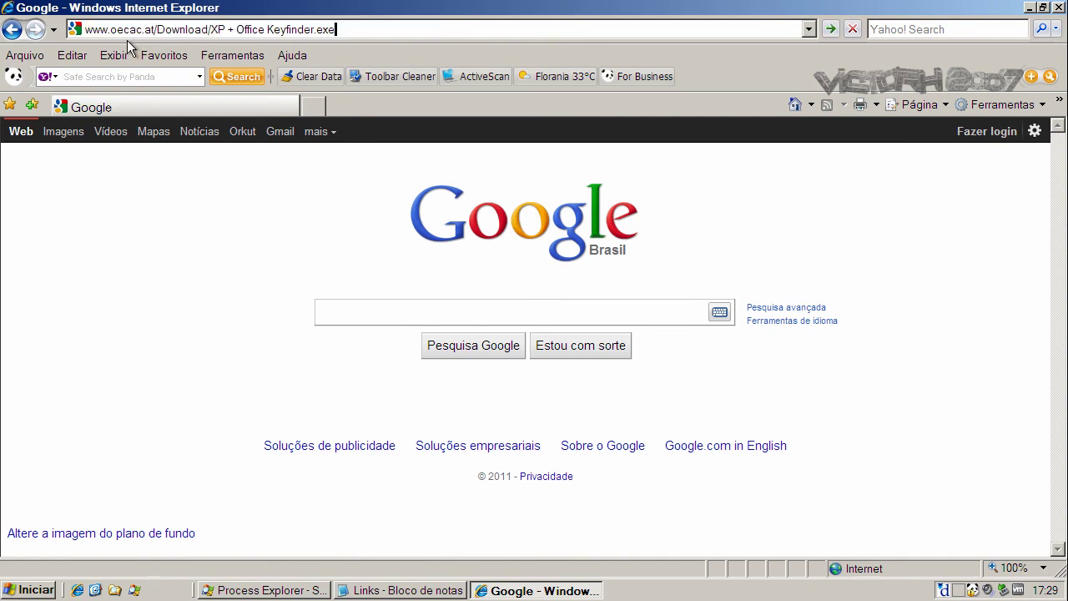
pyautogui.press('Return')
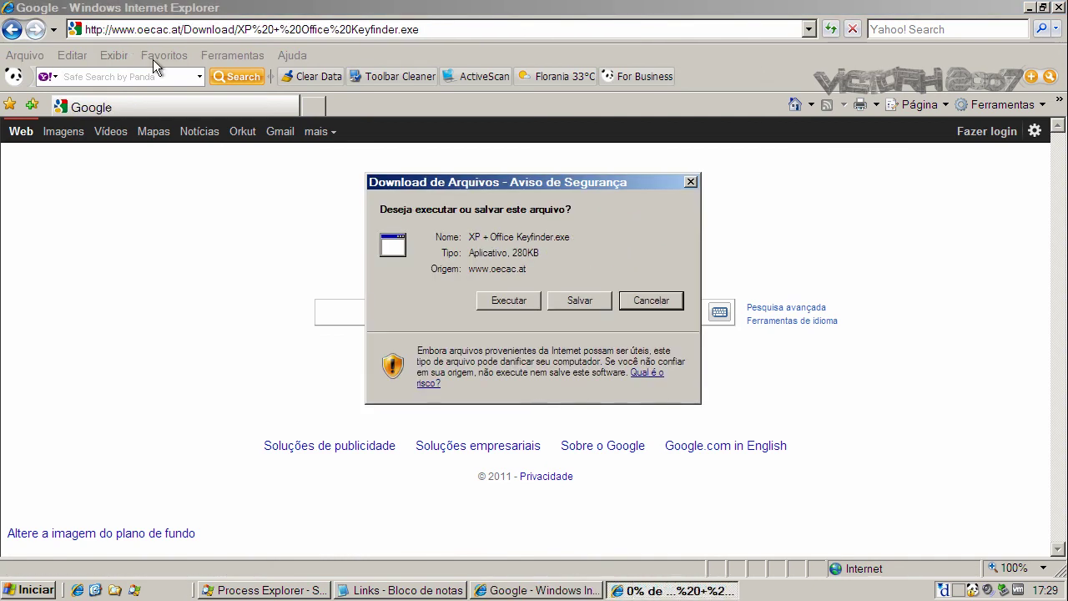
pyautogui.click(524, 298)
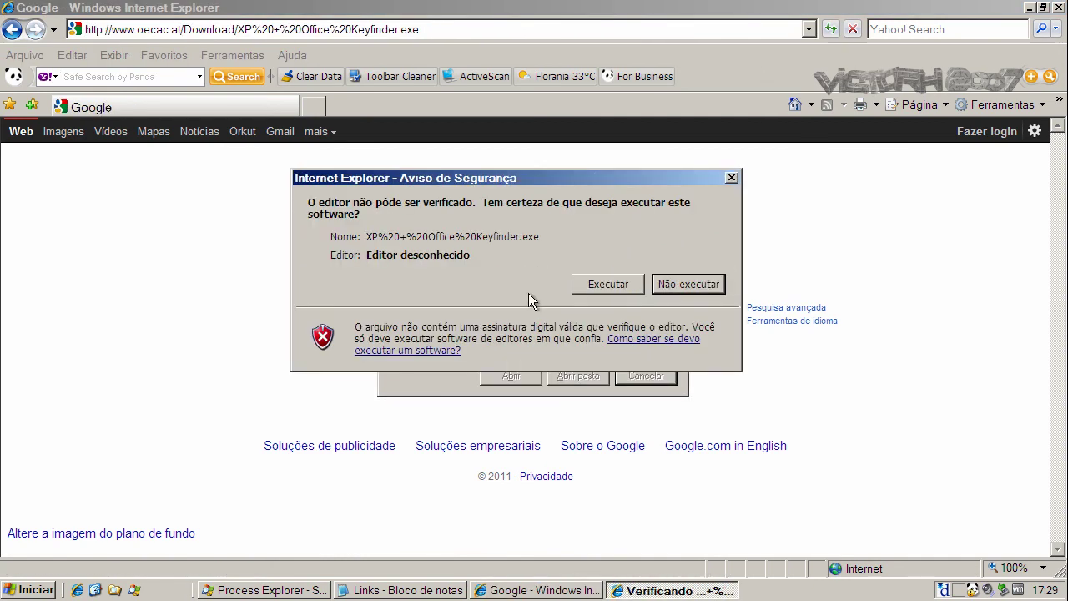
pyautogui.click(594, 289)
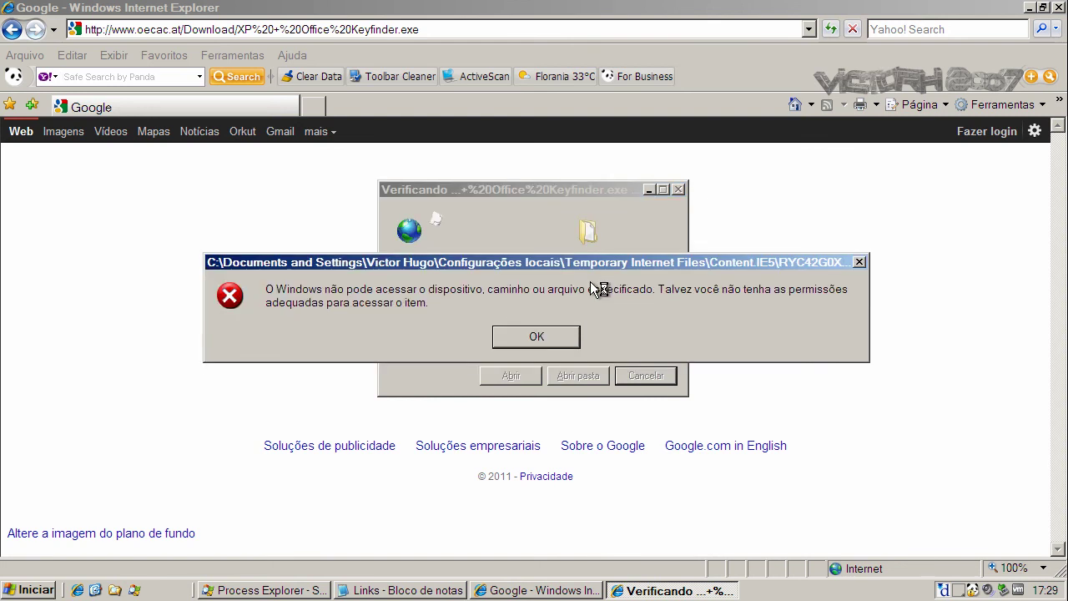
pyautogui.click(555, 339)
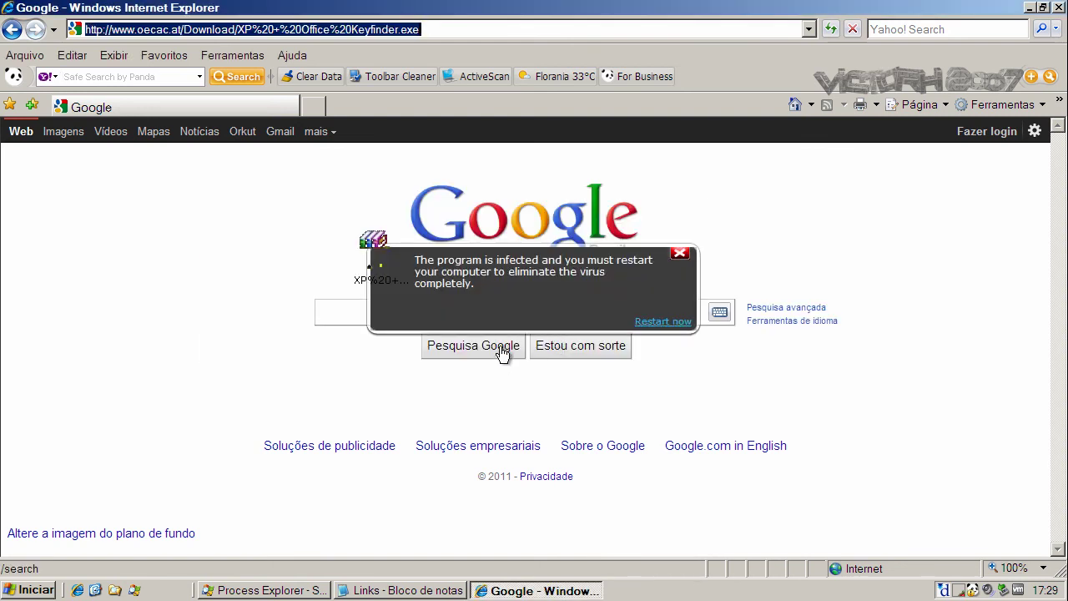
pyautogui.click(680, 253)
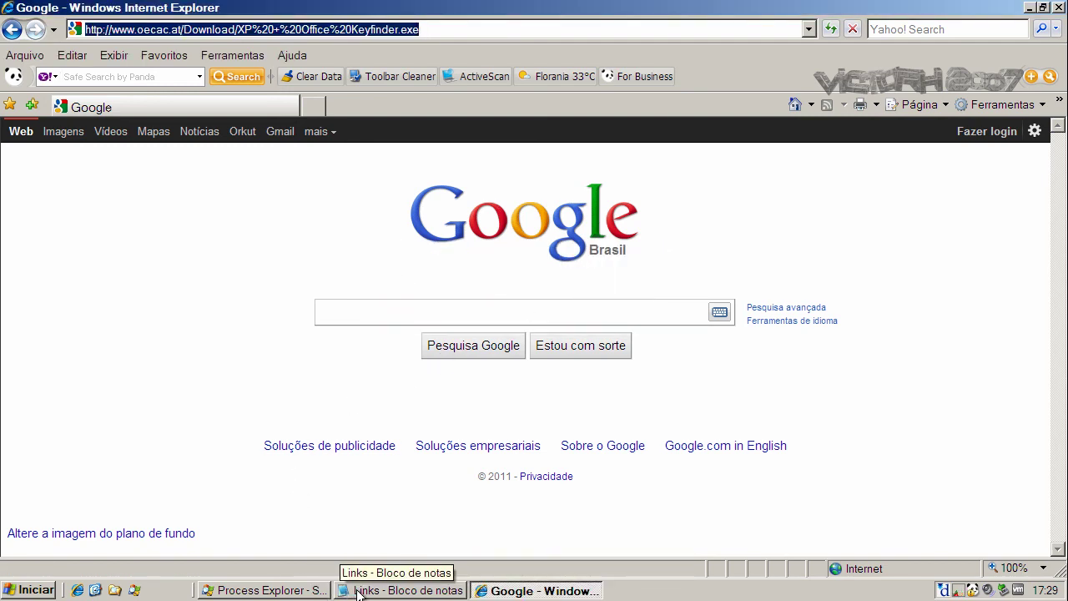
pyautogui.click(392, 590)
pyautogui.doubleClick(274, 309)
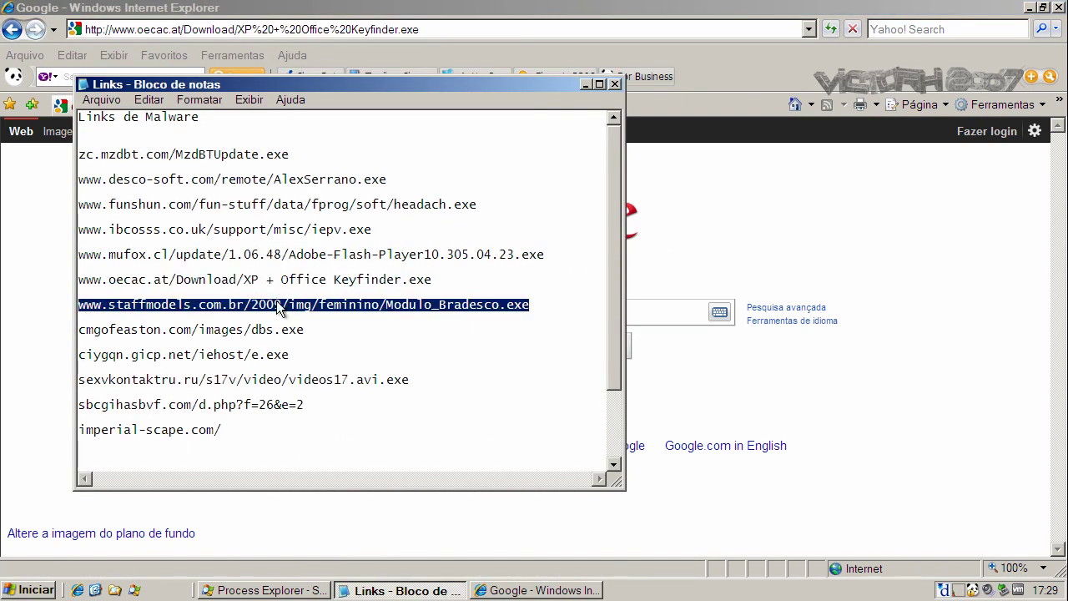
pyautogui.rightClick(276, 306)
pyautogui.click(311, 352)
# Load the copied Modulo_Bradesco.exe address in the browser, run the file, and dismiss the access error and infection alert
pyautogui.moveTo(171, 30); pyautogui.dragTo(85, 30)
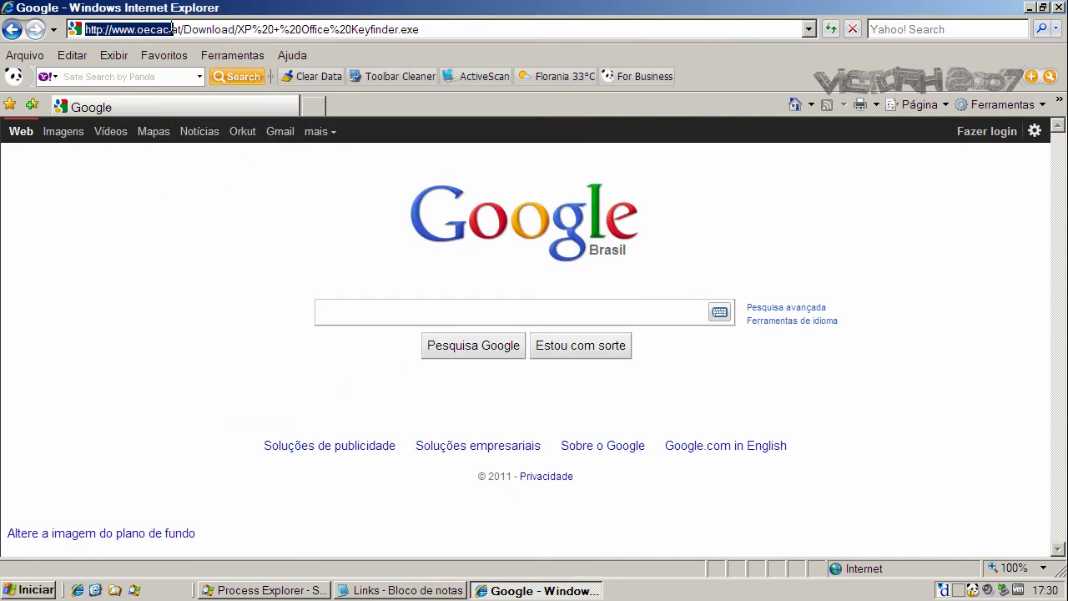
pyautogui.moveTo(435, 29); pyautogui.dragTo(86, 29)
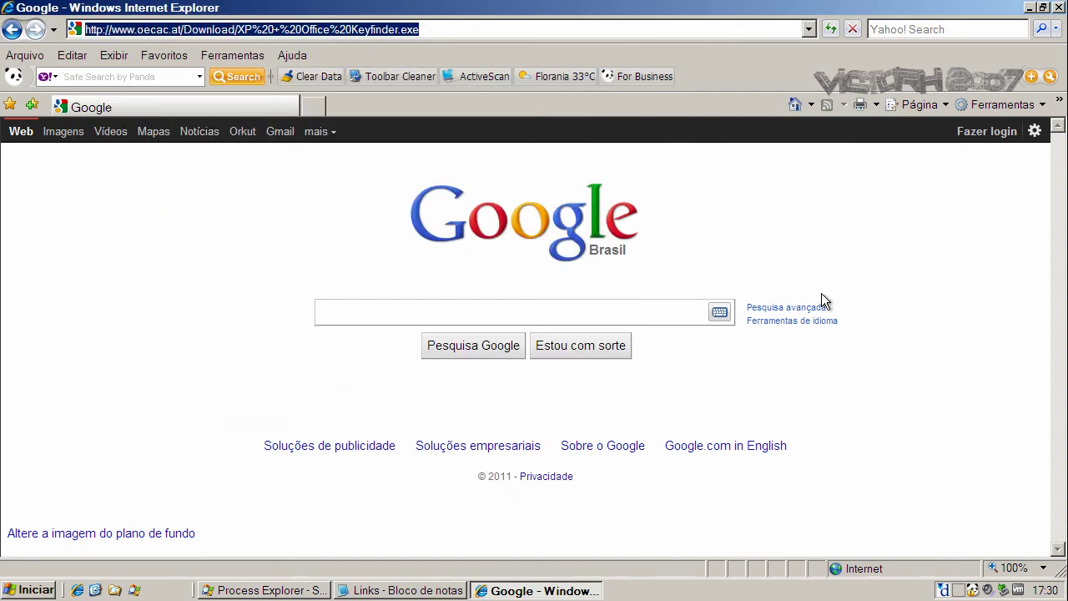
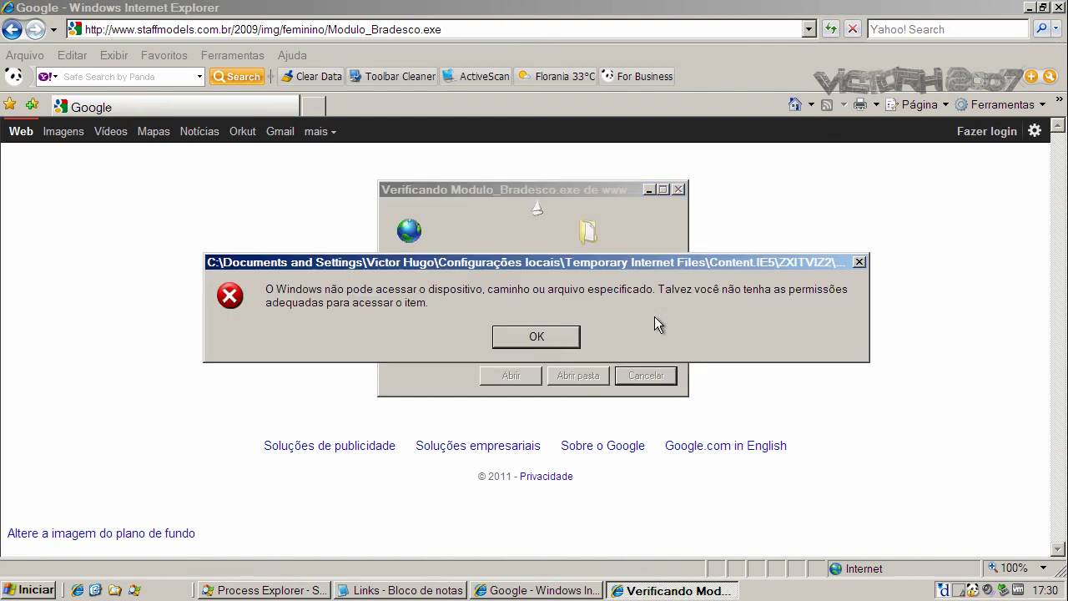
pyautogui.click(573, 344)
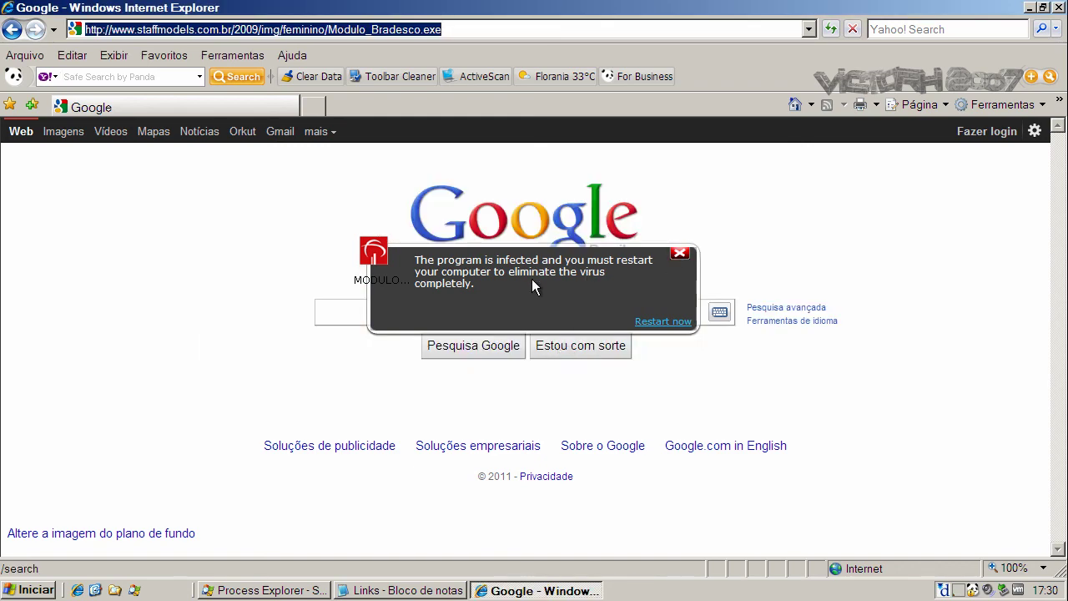
pyautogui.click(681, 253)
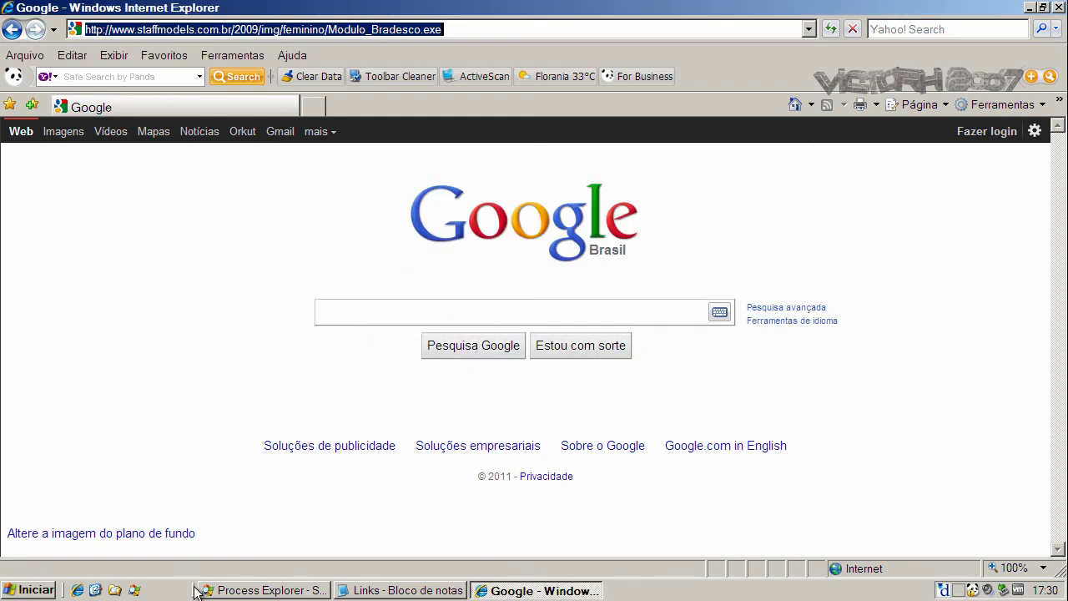
# Copy cmgofeaston.com/images/dbs.exe from the Links text file and load it in the browser, then return to the Google home page
pyautogui.click(350, 590)
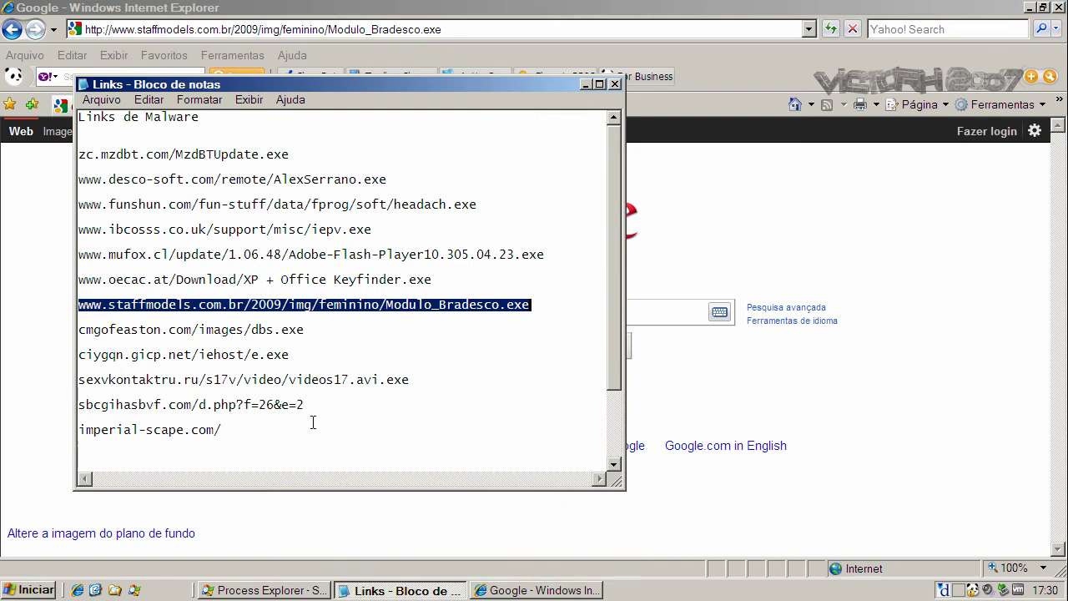
pyautogui.doubleClick(207, 330)
pyautogui.rightClick(207, 330)
pyautogui.click(235, 379)
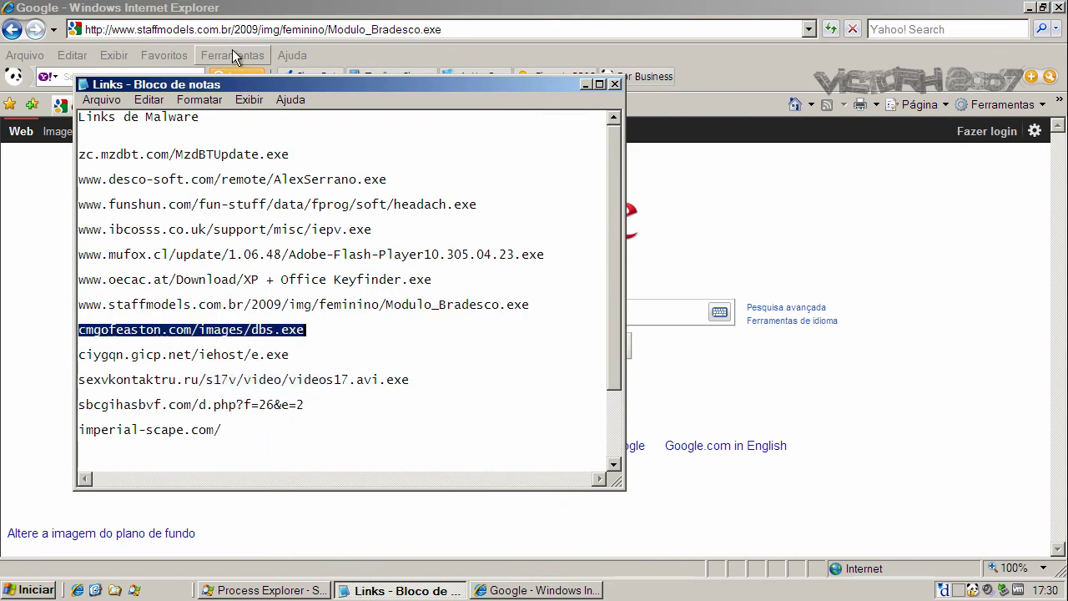
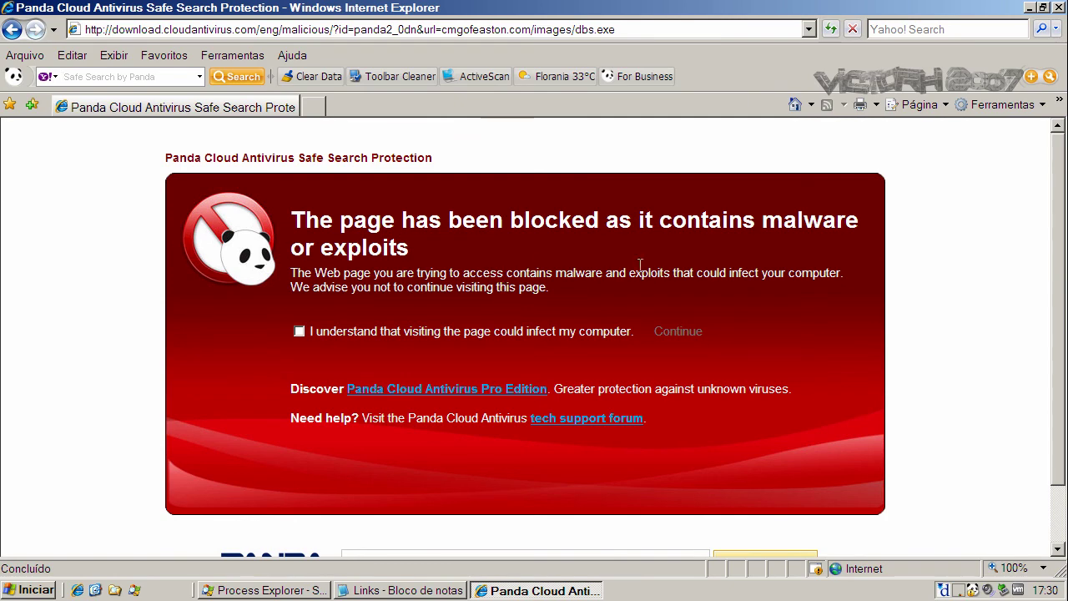
pyautogui.click(797, 104)
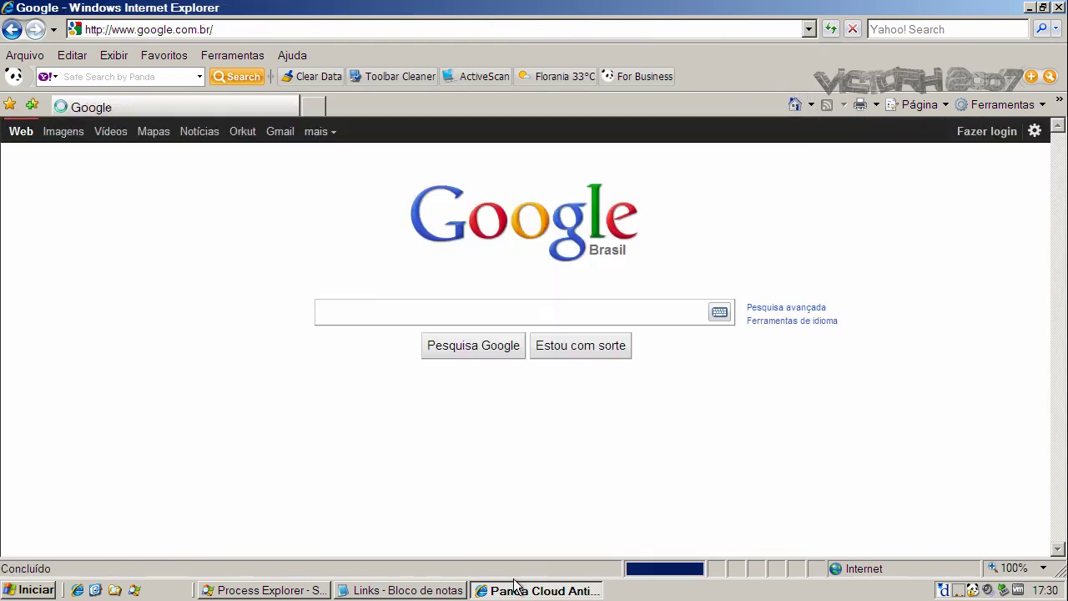
# Copy the link ciygqn.gicp.net/iehost/e.exe from the Links text file and load it in the browser
pyautogui.click(403, 590)
pyautogui.doubleClick(258, 355)
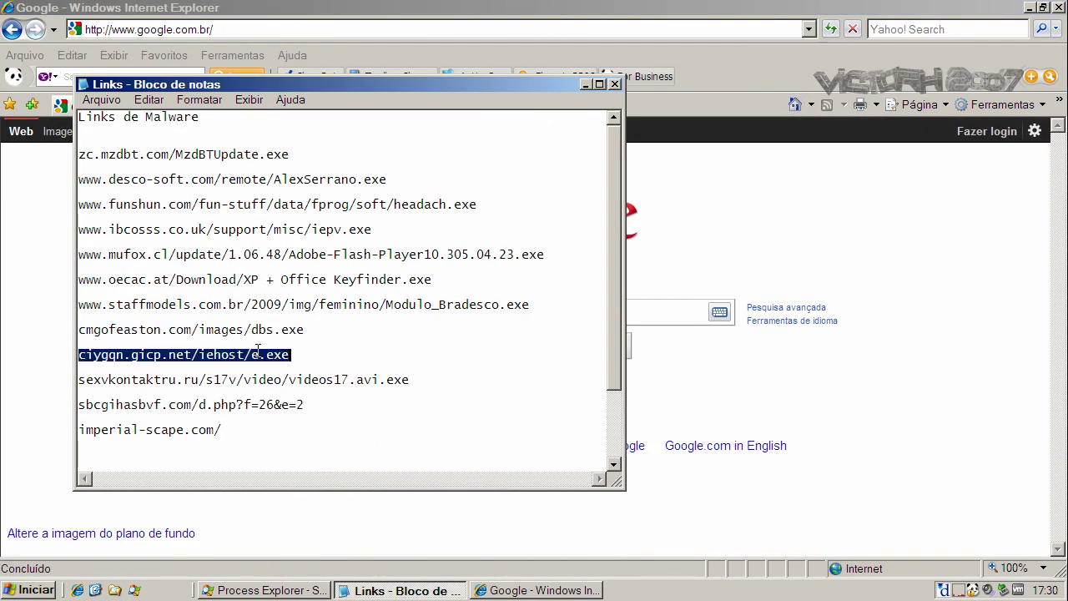
pyautogui.rightClick(259, 352)
pyautogui.click(288, 401)
pyautogui.click(178, 28)
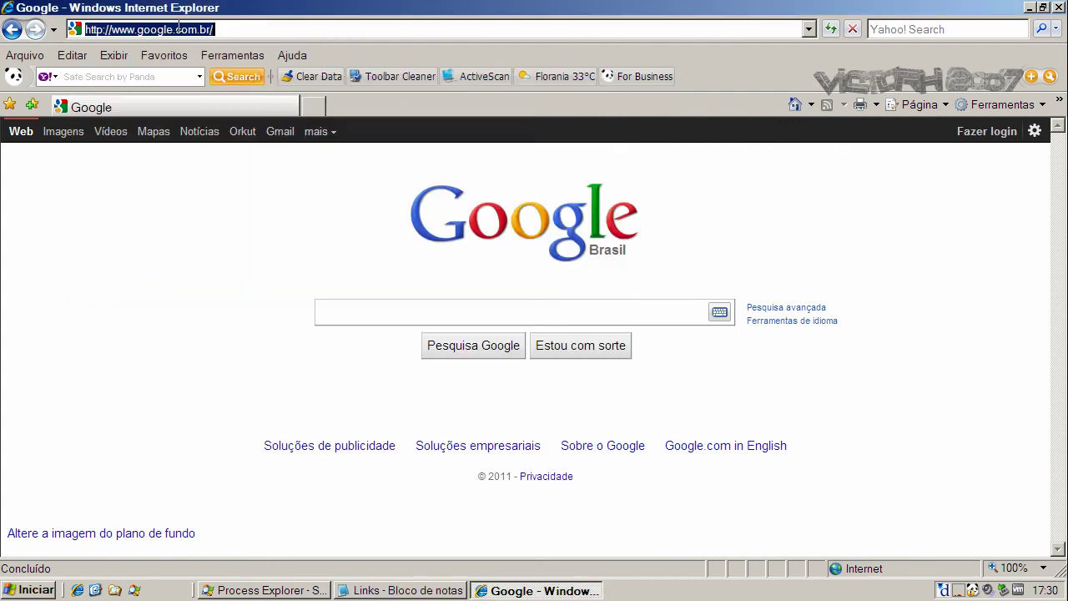
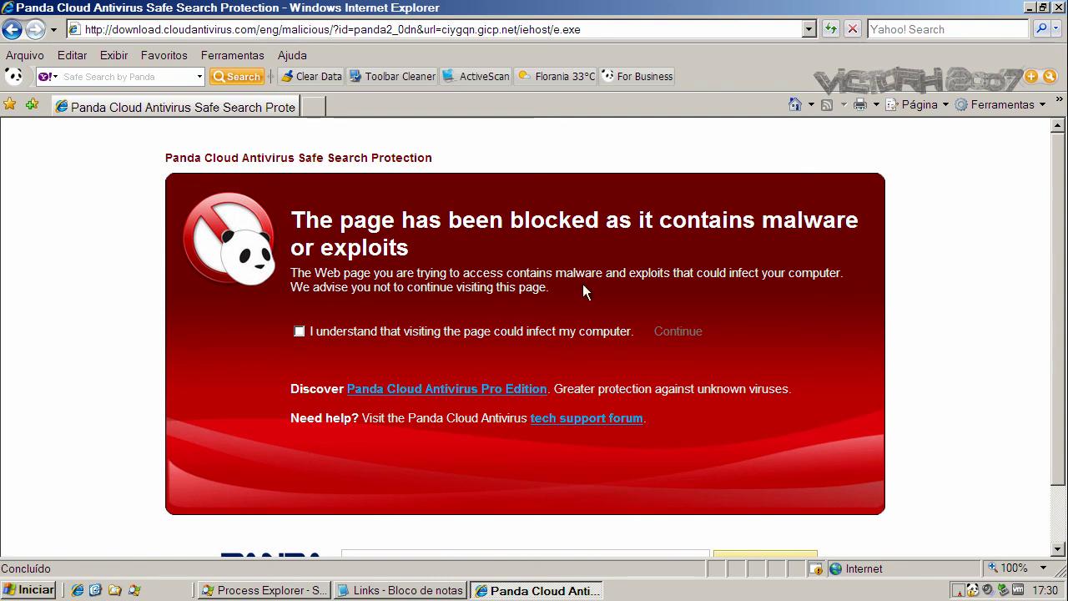
# Accept the infection risk for the blocked e.exe page, try to allow its file download, and return to the Google home page
pyautogui.click(299, 332)
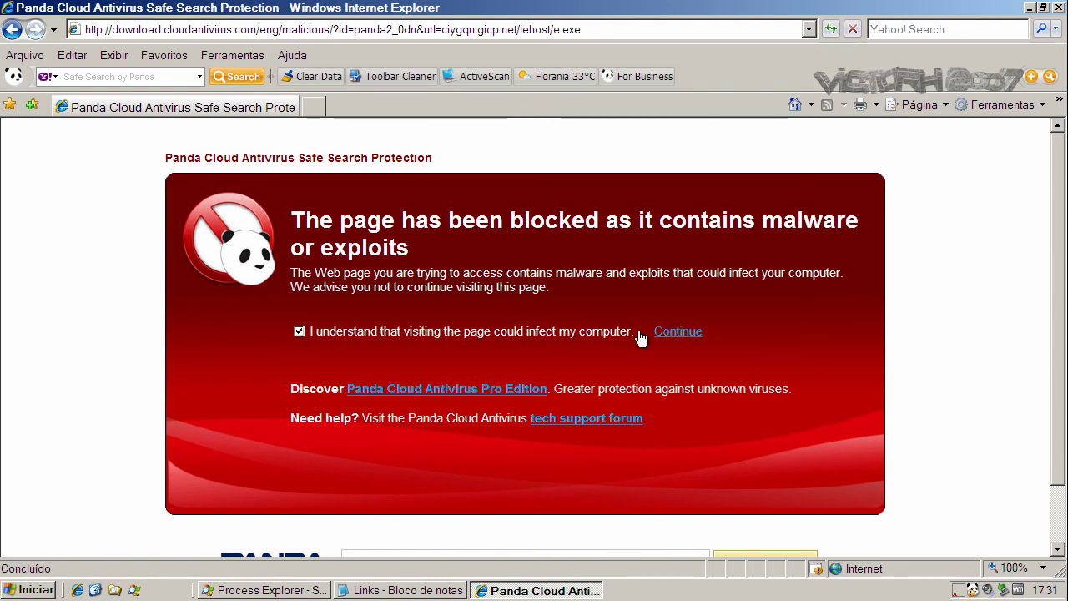
pyautogui.click(674, 338)
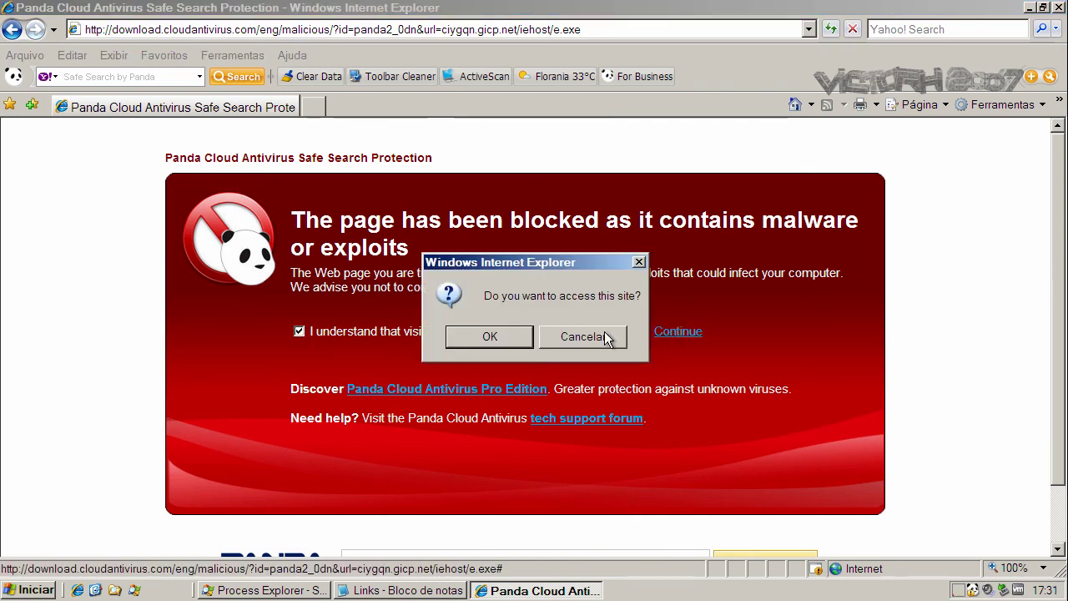
pyautogui.click(490, 336)
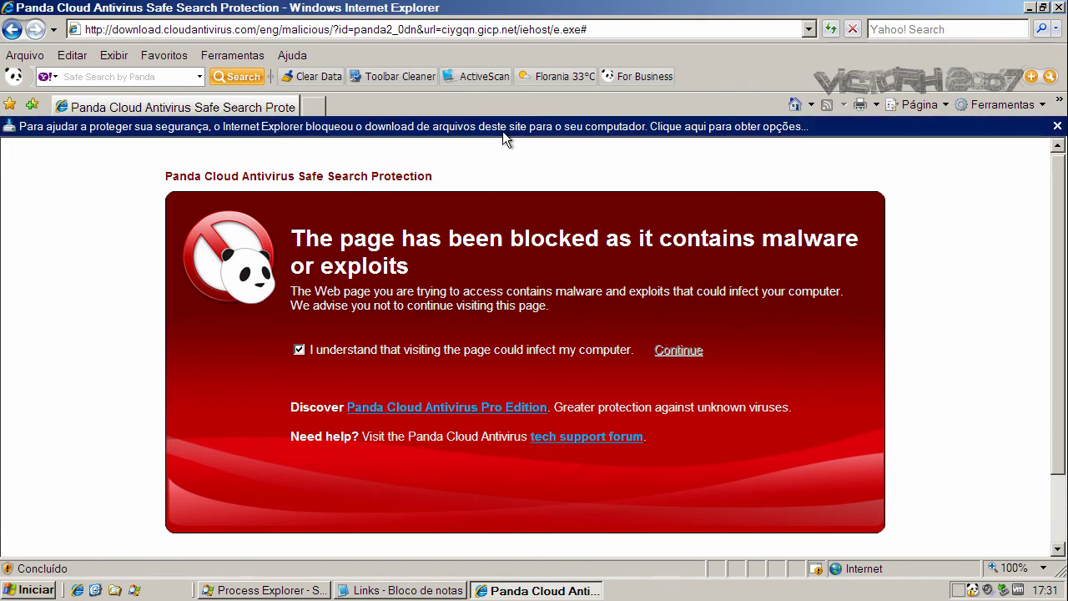
pyautogui.click(504, 127)
pyautogui.click(525, 137)
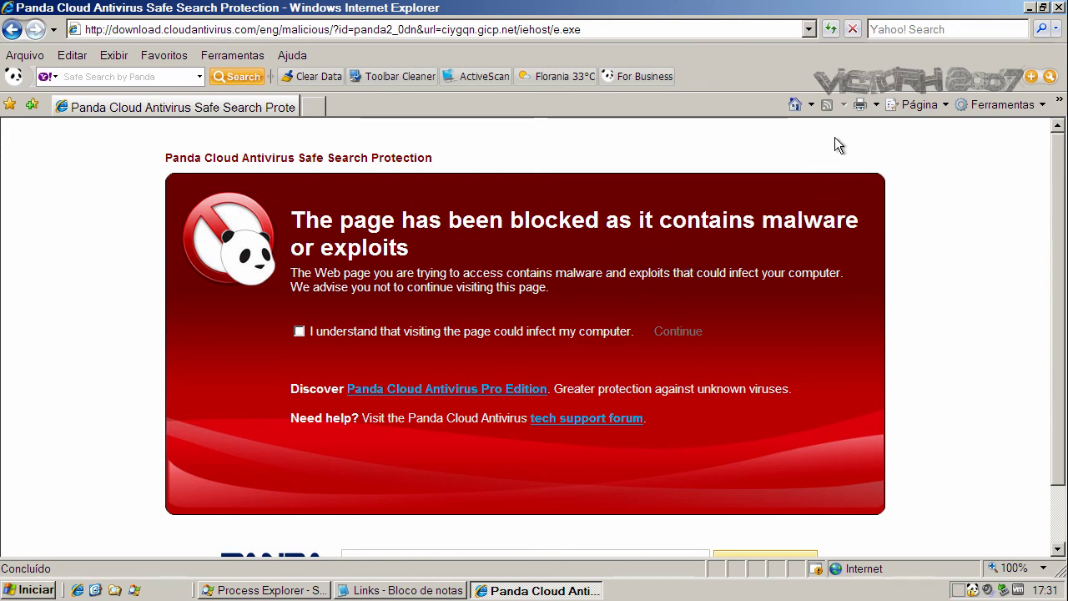
pyautogui.click(796, 105)
# Copy the link sexvkontaktru.ru/s17v/video/videos17.avi.exe from the Links text file and load it in the browser
pyautogui.click(399, 590)
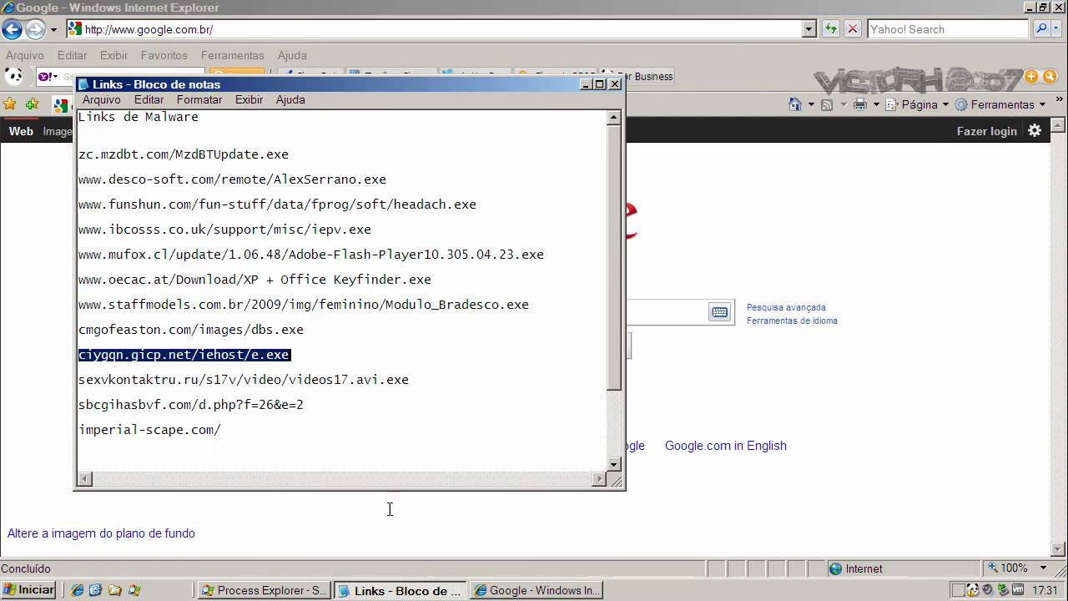
pyautogui.doubleClick(299, 379)
pyautogui.rightClick(298, 381)
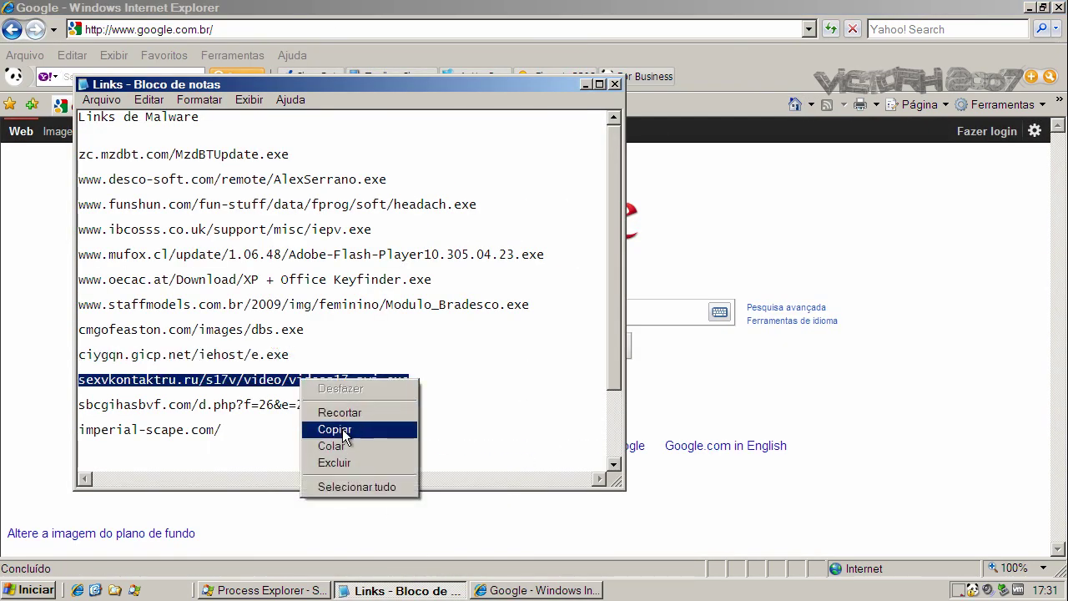
pyautogui.click(334, 431)
pyautogui.click(196, 27)
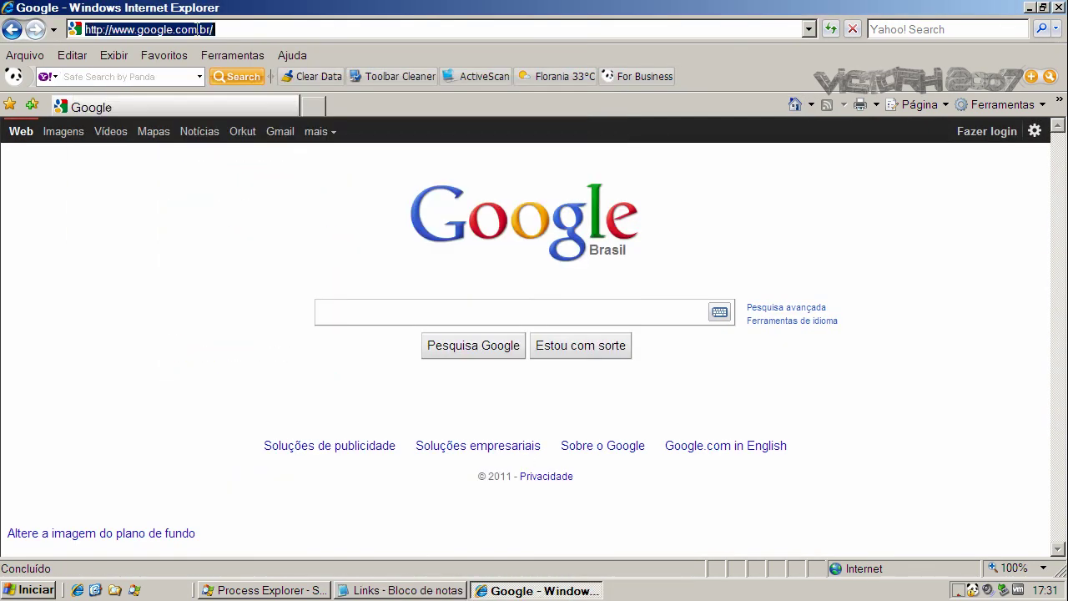
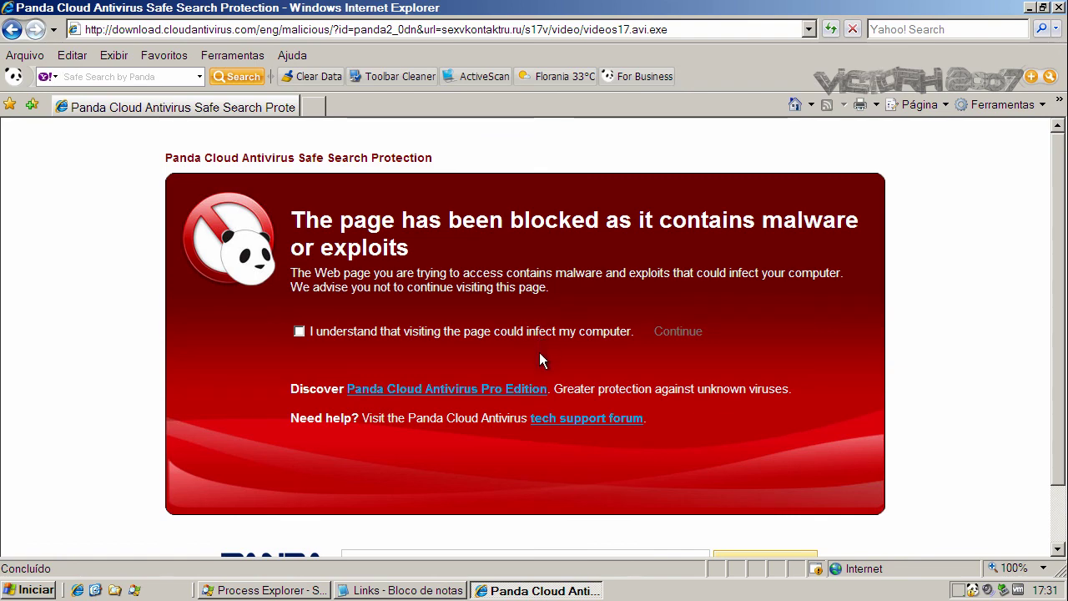
# Accept the infection risk for the blocked videos17.avi.exe page, try to allow its file download, and return to the Google home page
pyautogui.click(300, 331)
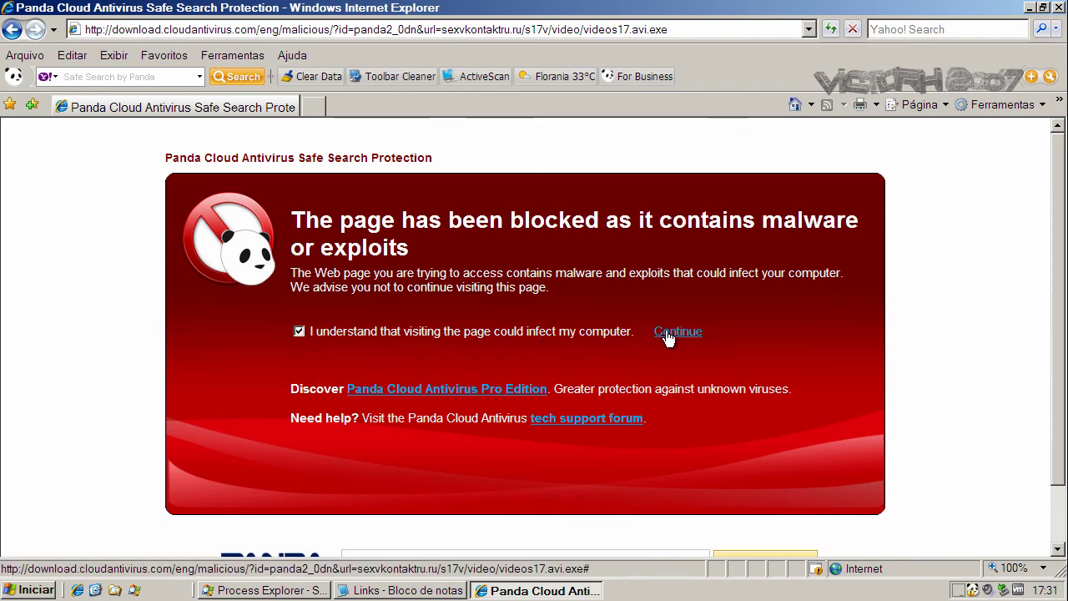
pyautogui.click(667, 330)
pyautogui.click(510, 339)
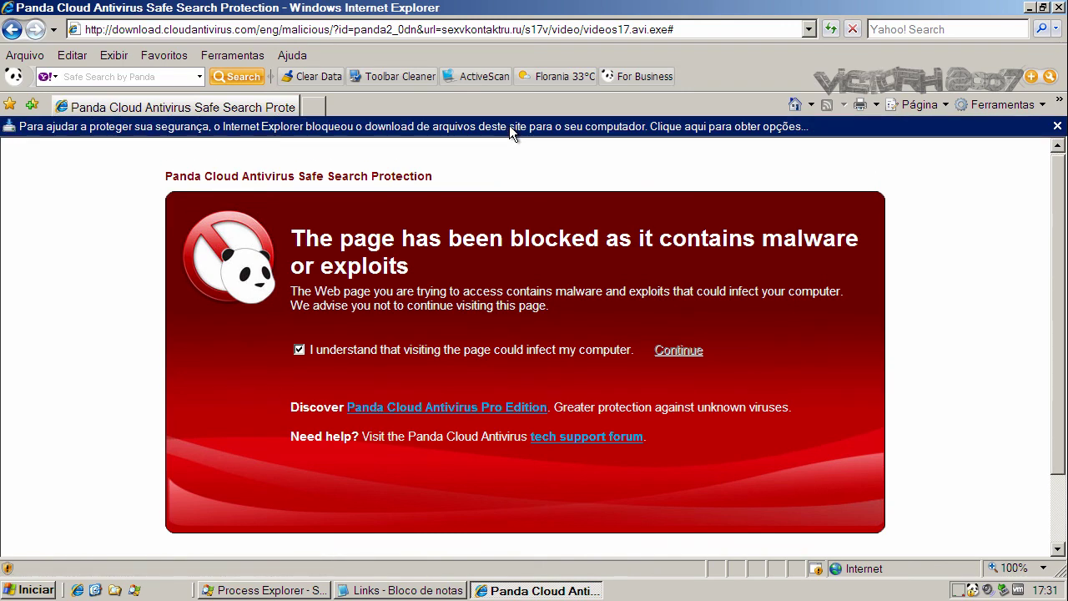
pyautogui.click(511, 126)
pyautogui.click(540, 139)
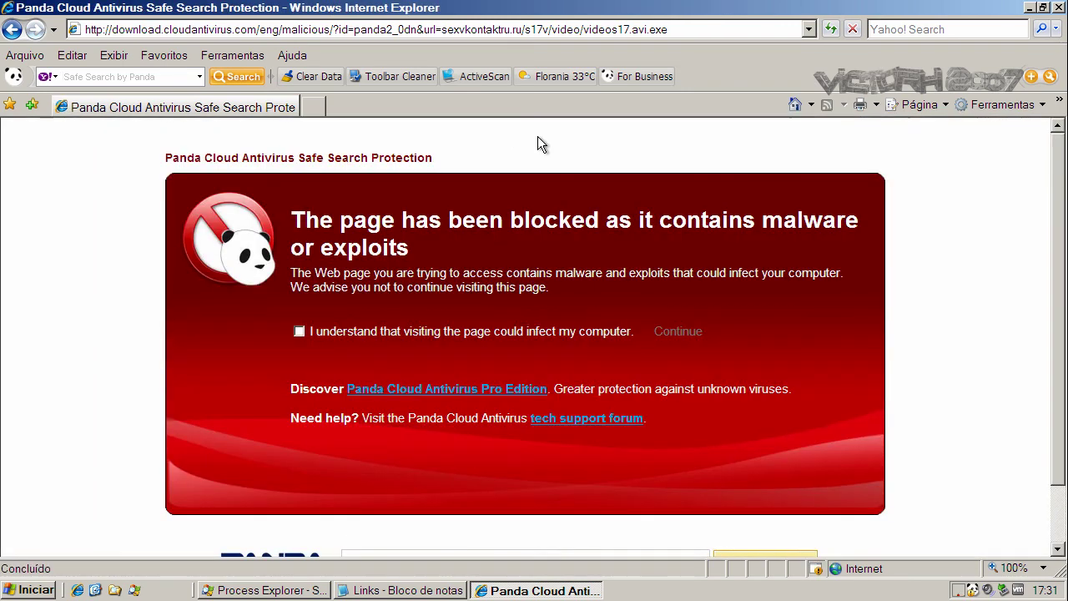
pyautogui.click(793, 105)
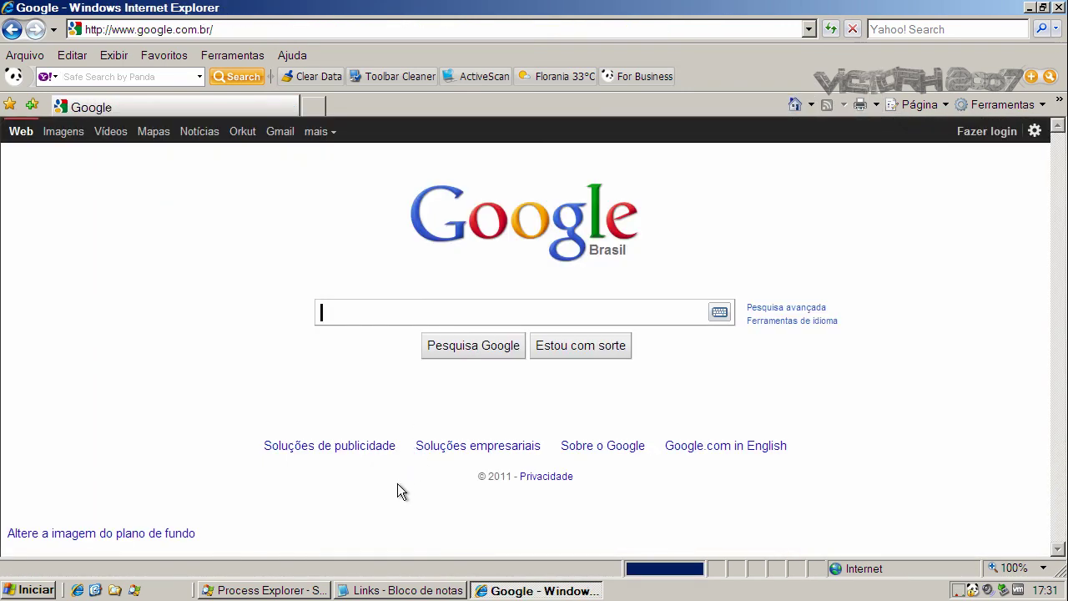
# Copy the link sbcgihasbvf.com/d.php?f=26&e=2 from the Links text file and load it in the browser, then return to the Google home page
pyautogui.click(399, 590)
pyautogui.doubleClick(281, 405)
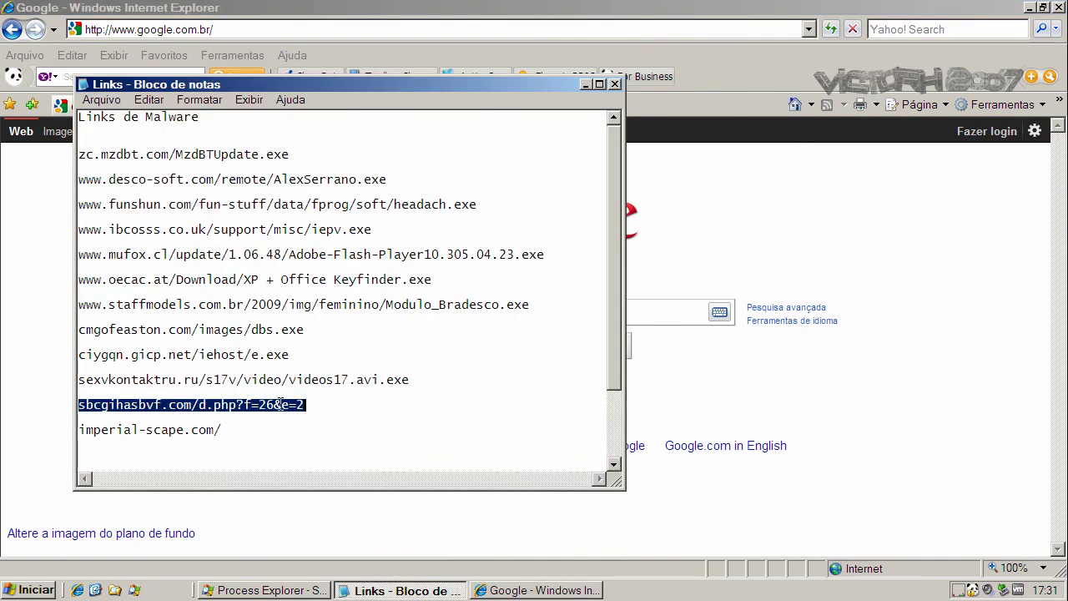
pyautogui.rightClick(280, 405)
pyautogui.click(330, 456)
pyautogui.click(188, 31)
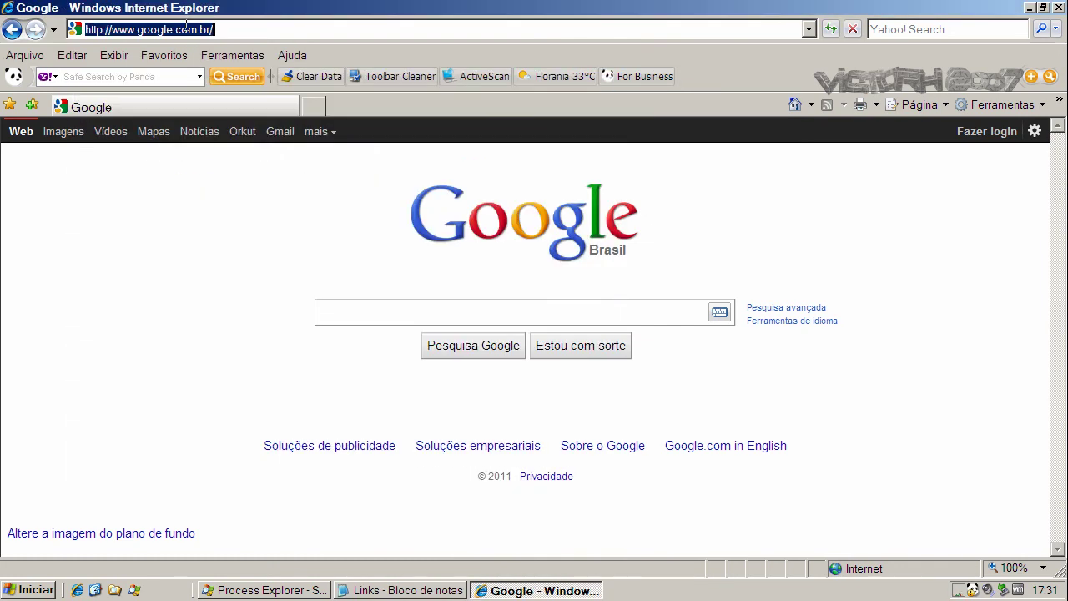
pyautogui.hotkey('ctrl', 'v')
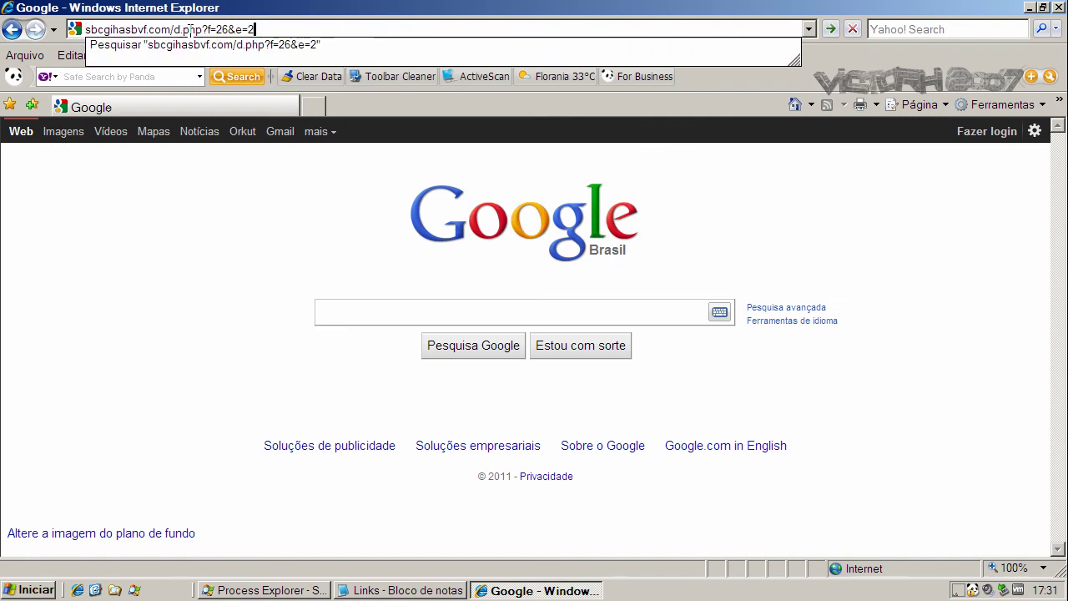
pyautogui.press('Return')
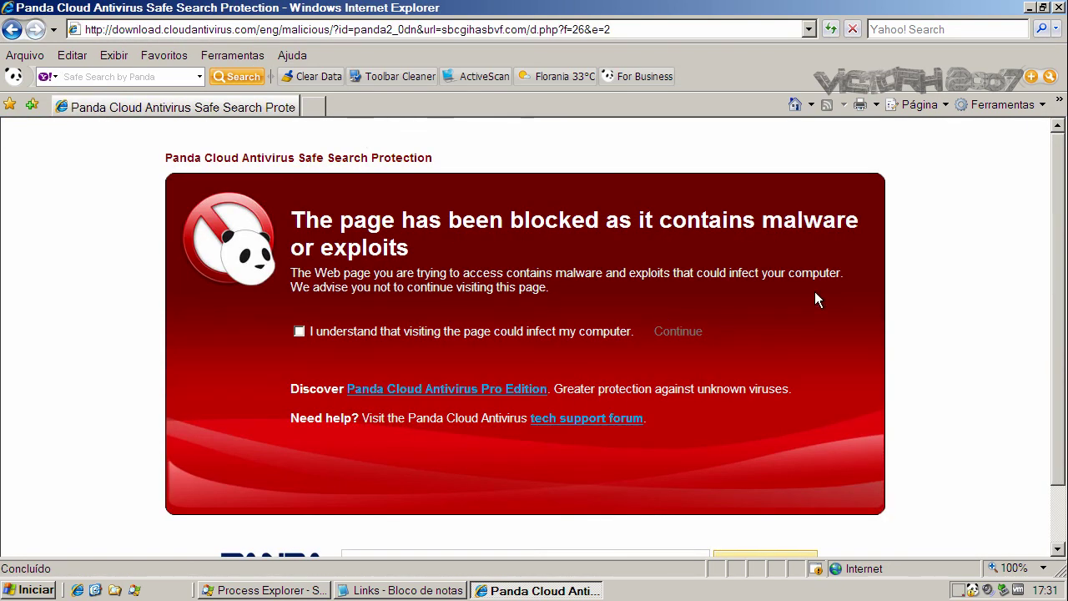
pyautogui.press('BackSpace')
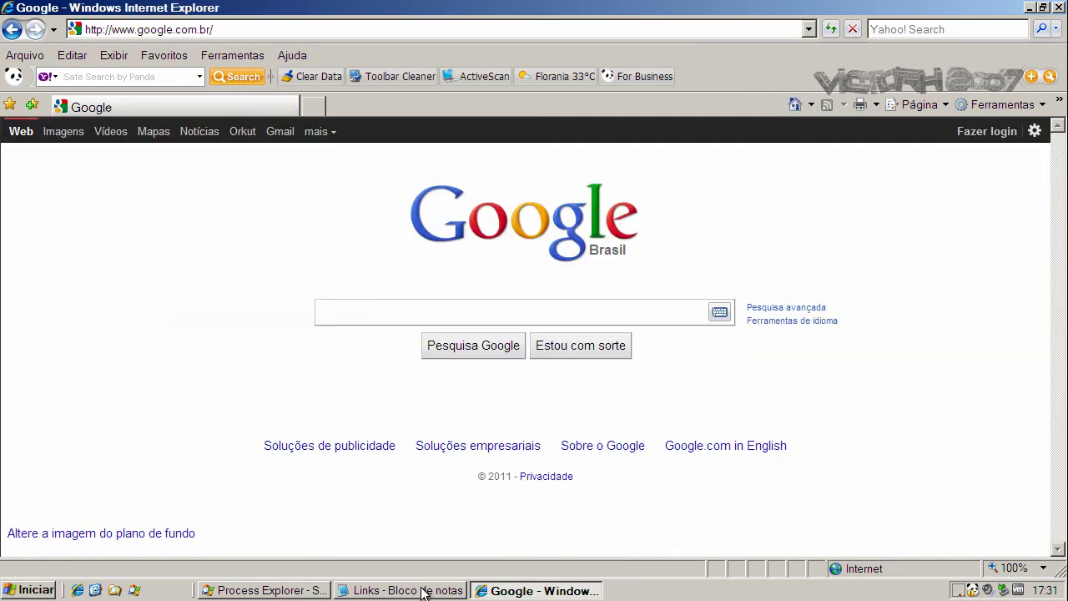
# Copy the link imperial-scape.com/ from the Links text file and load it in the browser
pyautogui.click(417, 590)
pyautogui.doubleClick(203, 431)
pyautogui.rightClick(207, 429)
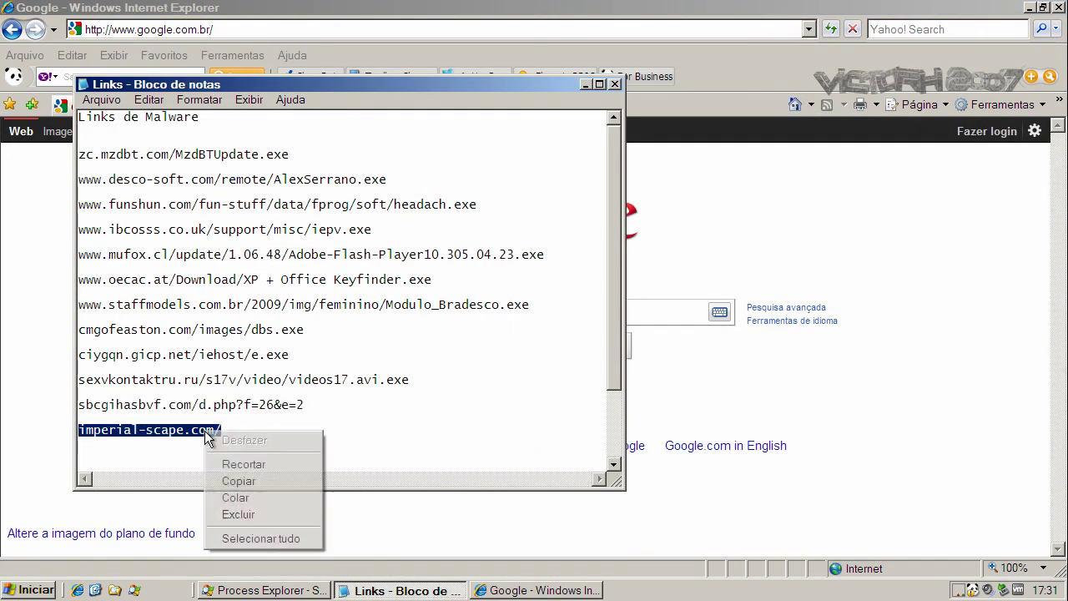
pyautogui.click(223, 479)
pyautogui.click(149, 31)
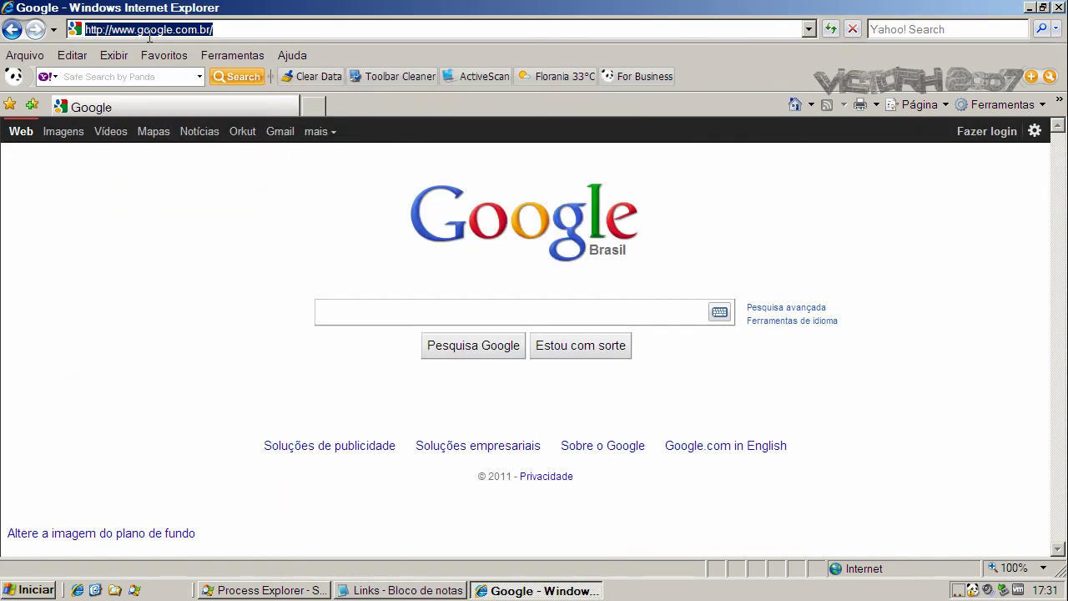
pyautogui.hotkey('ctrl', 'v')
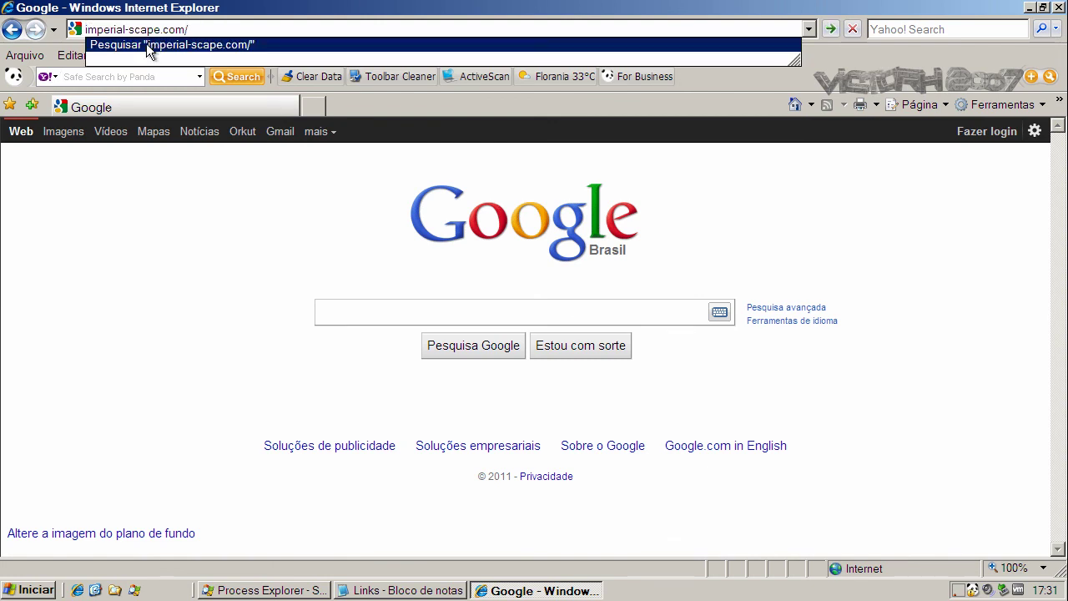
pyautogui.press('Return')
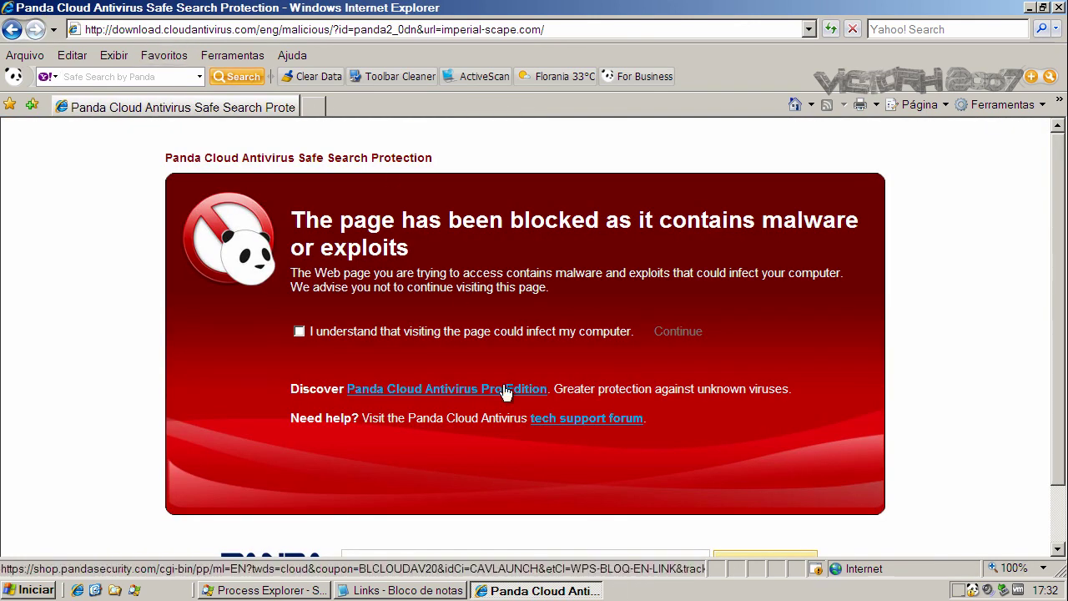
# Accept the infection risk to access the blocked imperial-scape.com site and run its unverified Java application
pyautogui.click(299, 331)
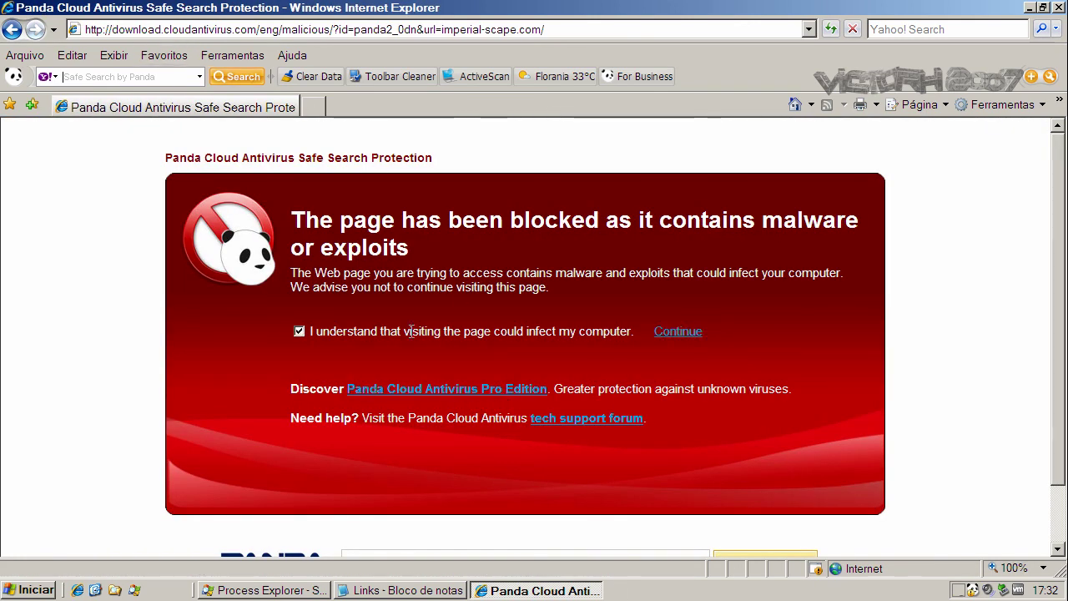
pyautogui.click(665, 331)
pyautogui.click(490, 337)
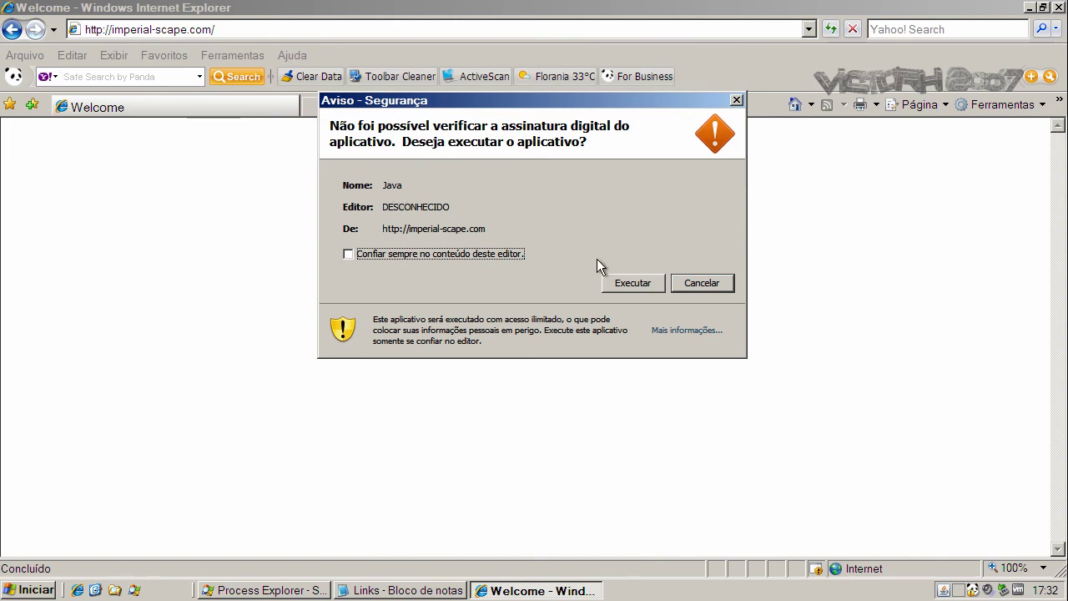
pyautogui.click(624, 282)
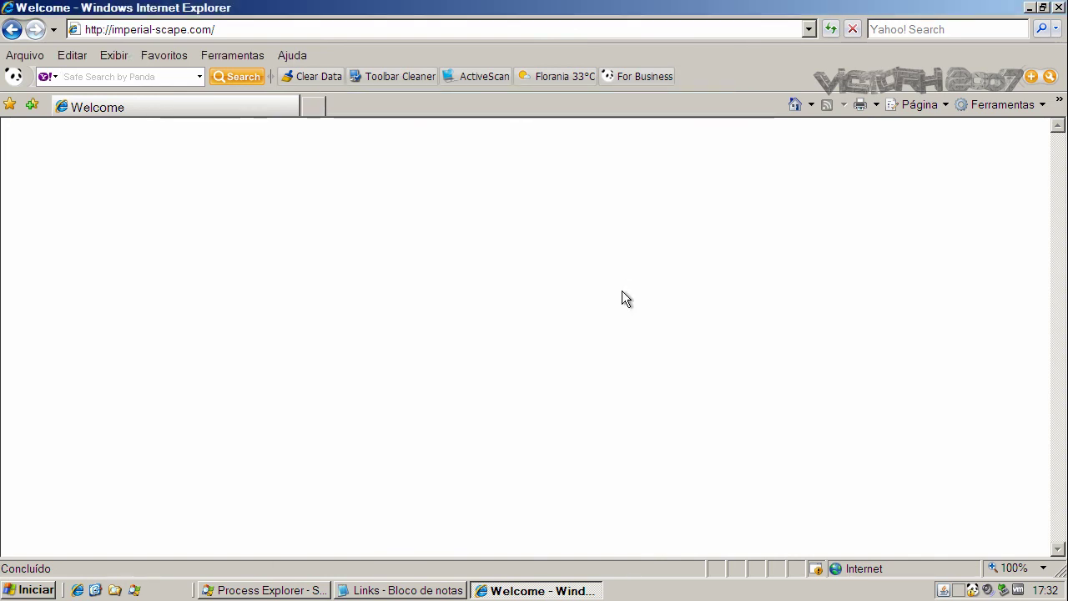
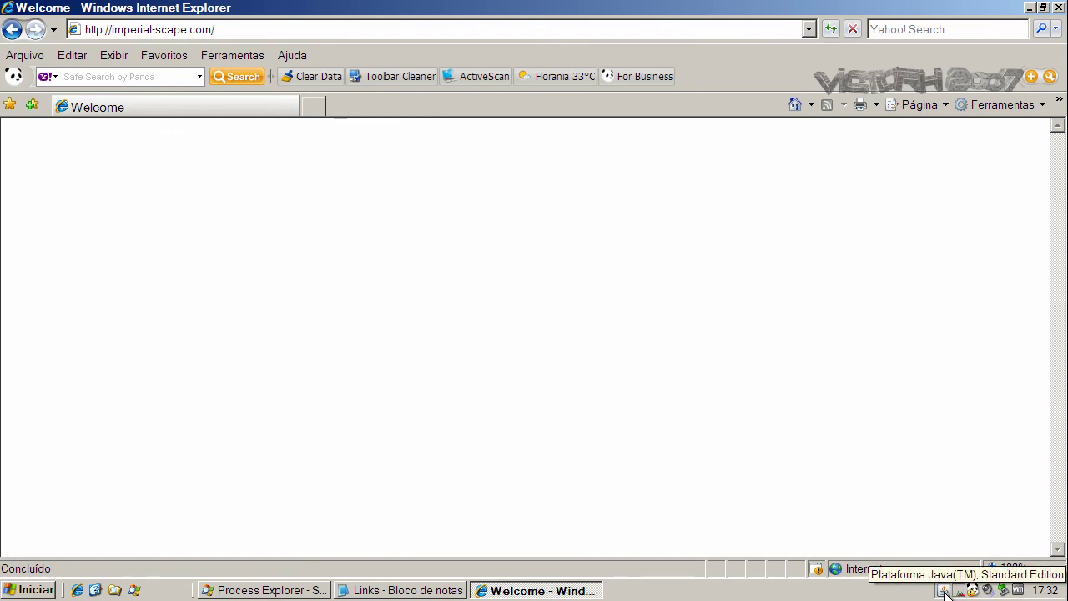
# Copy the link zc.mzdbt.com/MzdBTUpdate.exe from the Backup list in the Links text file and load it in the browser
pyautogui.click(389, 588)
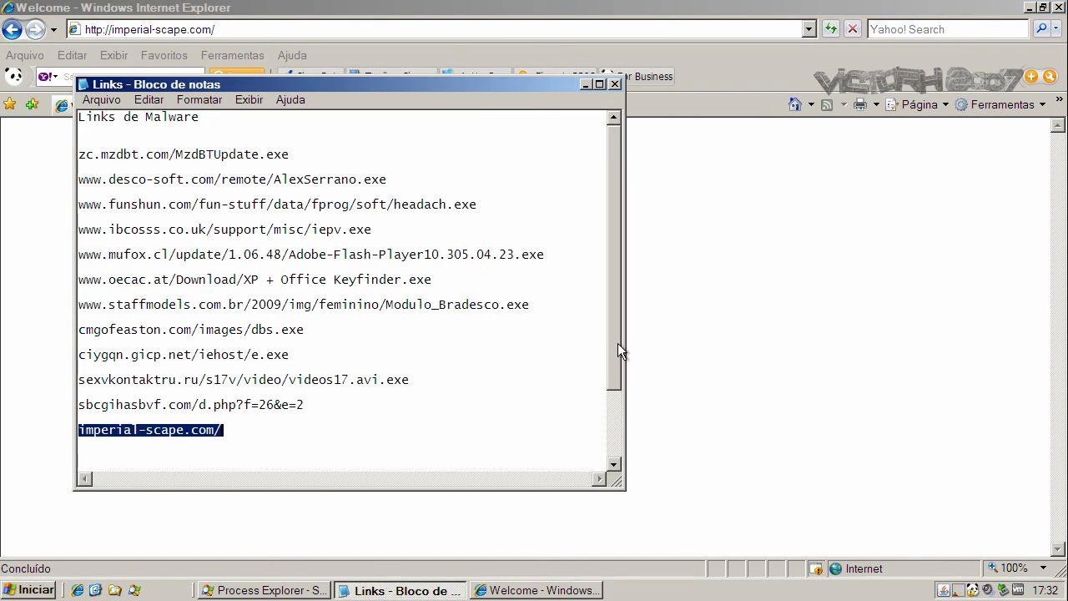
pyautogui.scroll(-1, 617, 350)
pyautogui.click(183, 418)
pyautogui.doubleClick(183, 418)
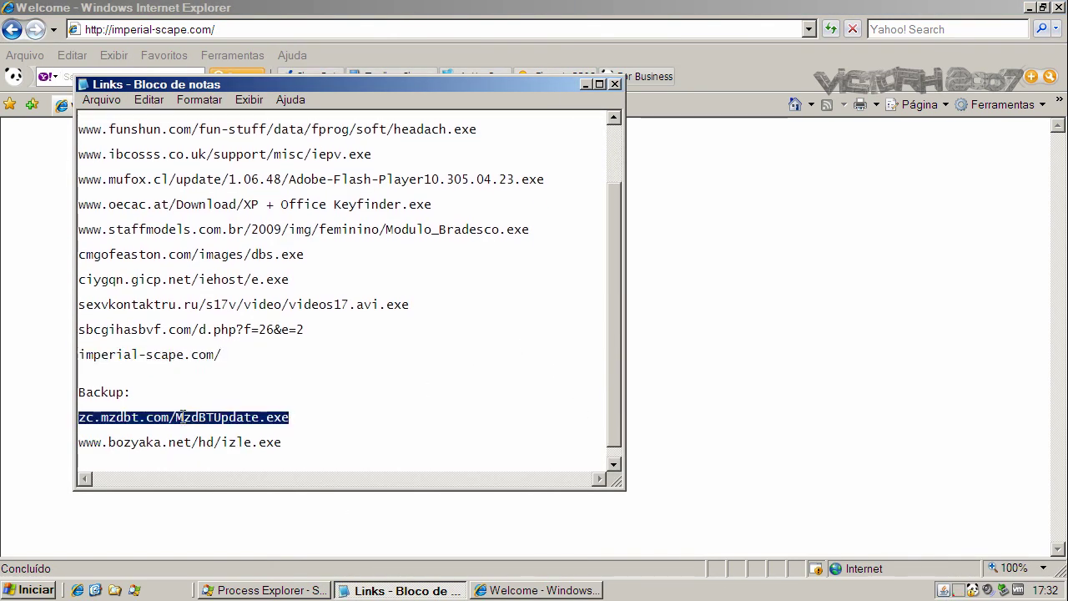
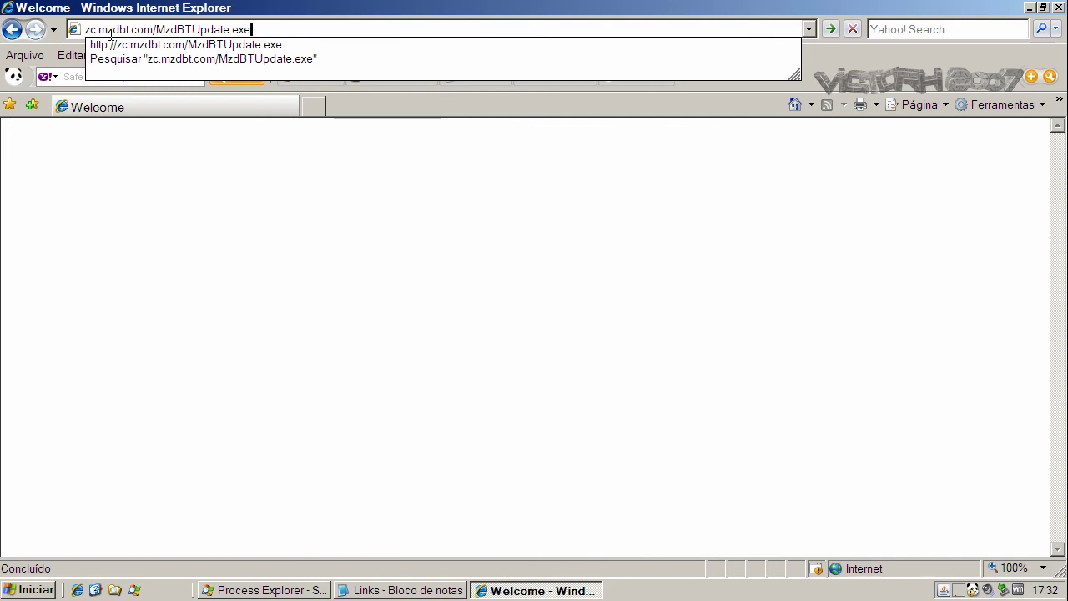
pyautogui.press('Return')
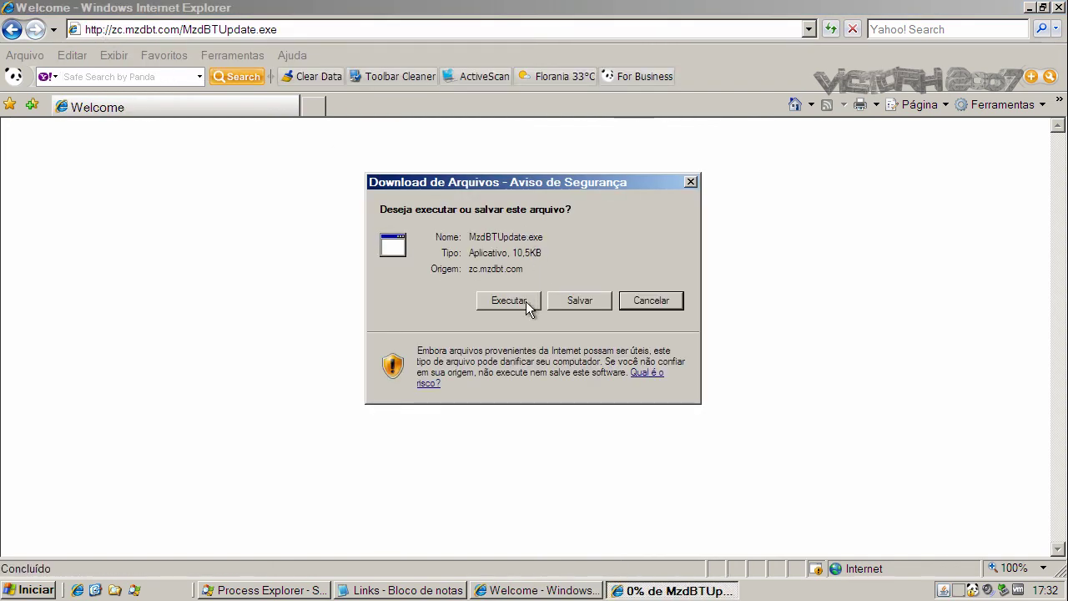
# Try to run the MzdBTUpdate.exe download, then dismiss the error message and the antivirus restart notification without restarting
pyautogui.click(526, 301)
pyautogui.click(576, 276)
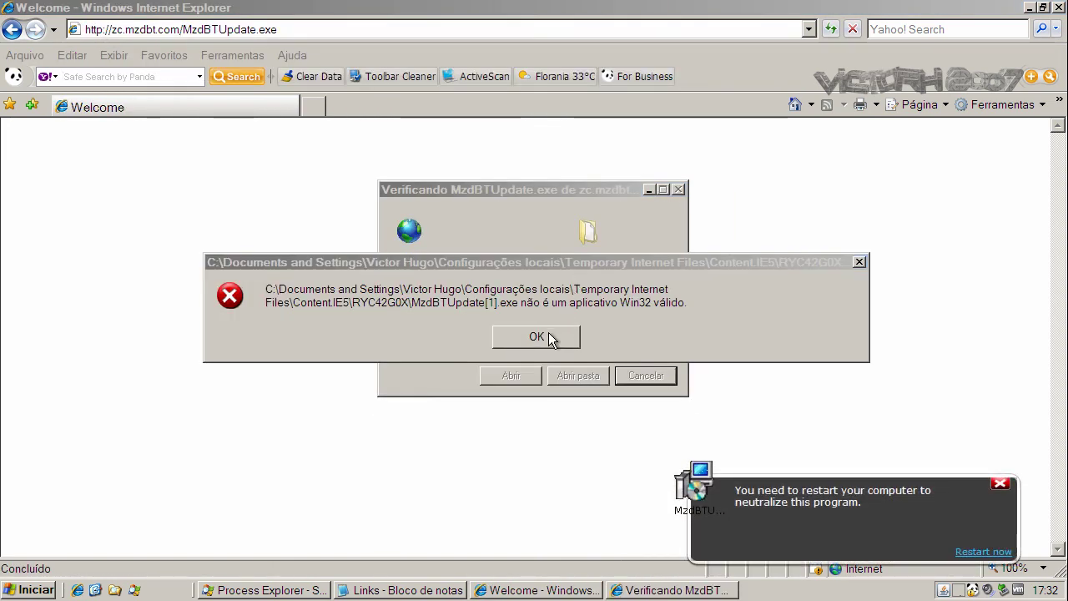
pyautogui.click(547, 338)
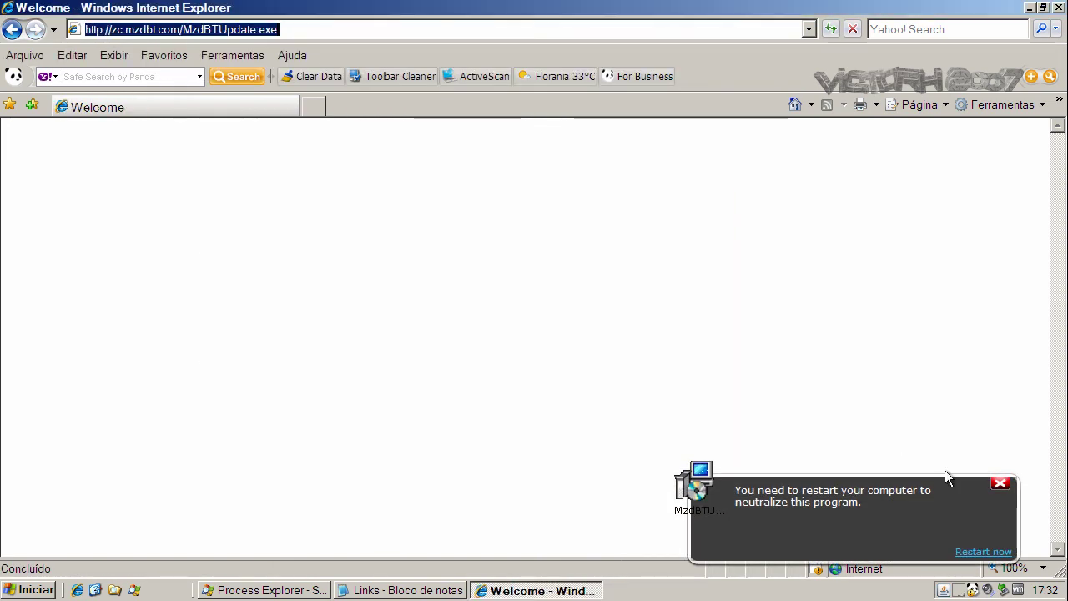
pyautogui.click(993, 488)
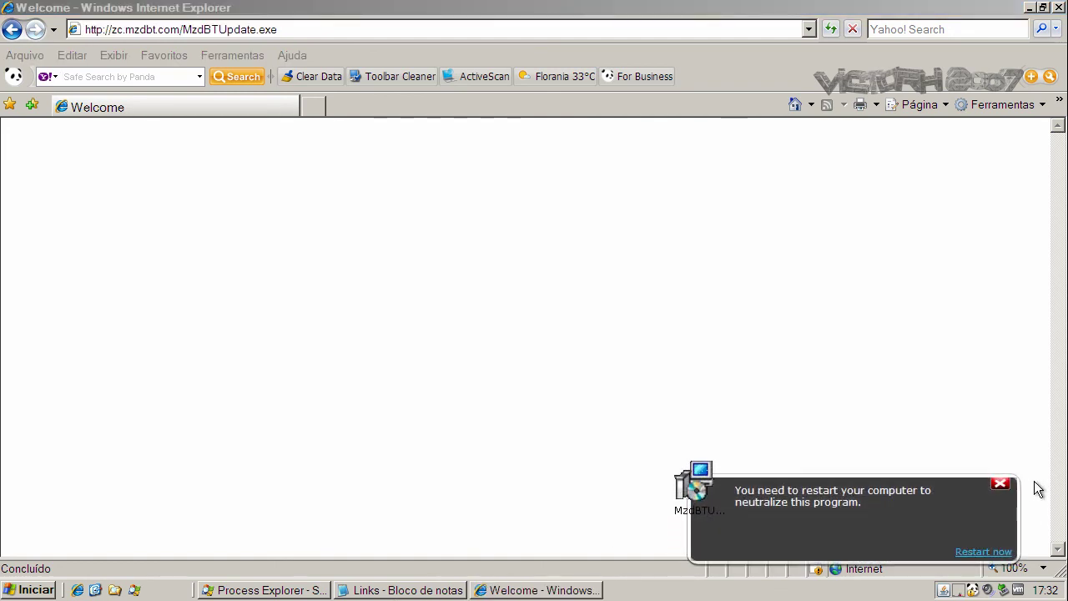
pyautogui.click(1001, 483)
pyautogui.click(518, 591)
pyautogui.click(442, 591)
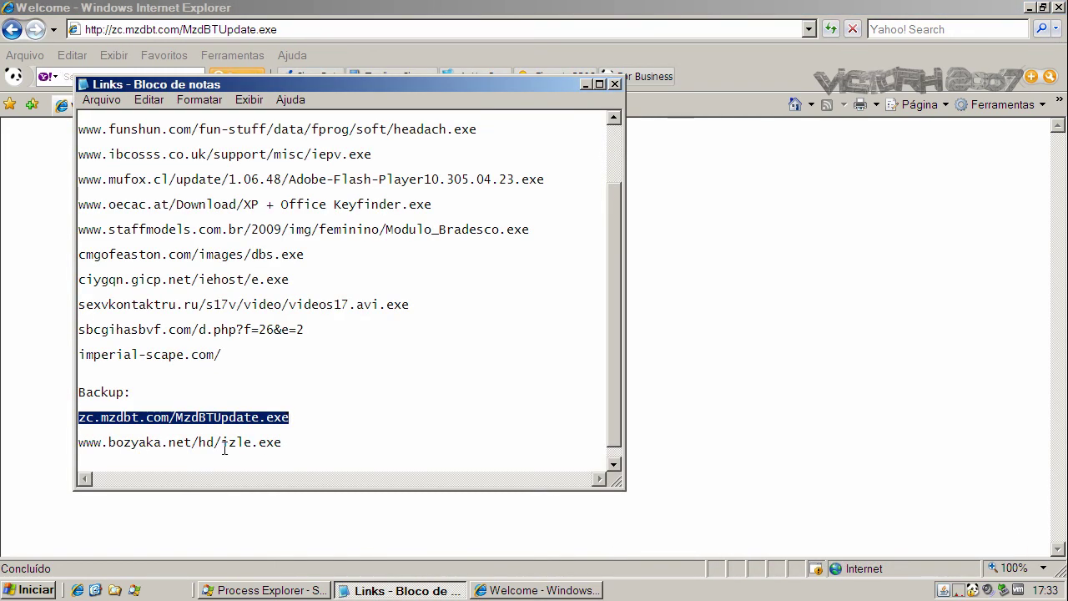
pyautogui.doubleClick(223, 444)
pyautogui.rightClick(224, 443)
pyautogui.click(246, 494)
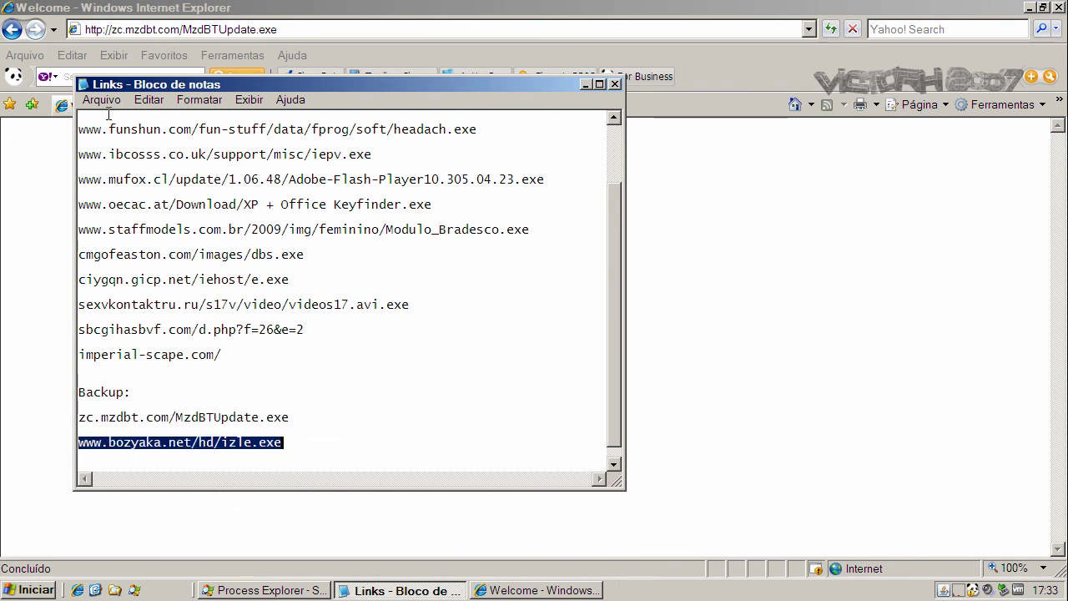
pyautogui.click(111, 30)
pyautogui.click(110, 31)
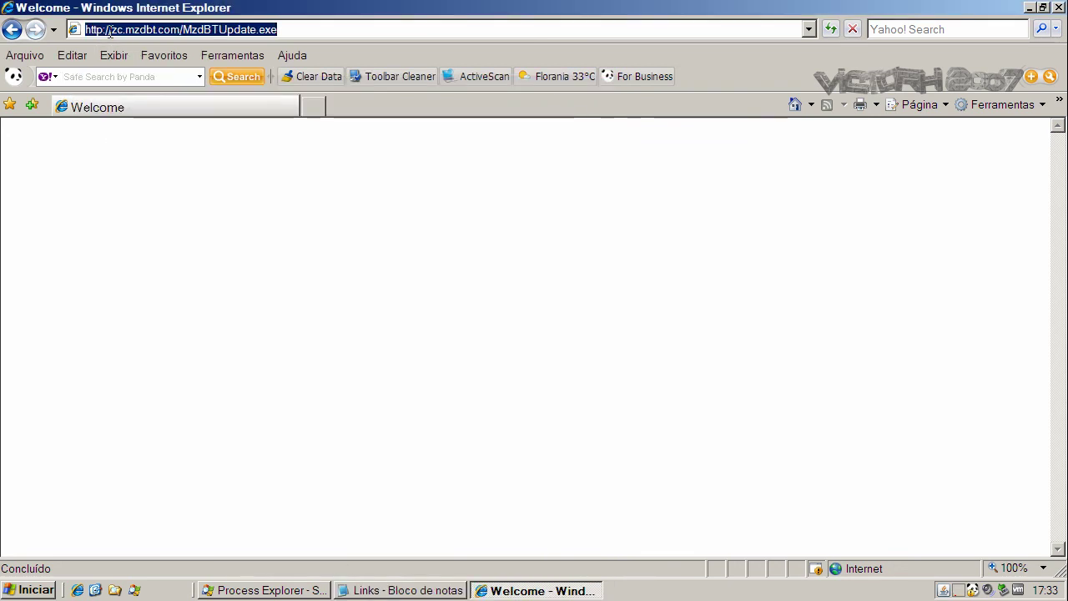
pyautogui.hotkey('ctrl', 'v')
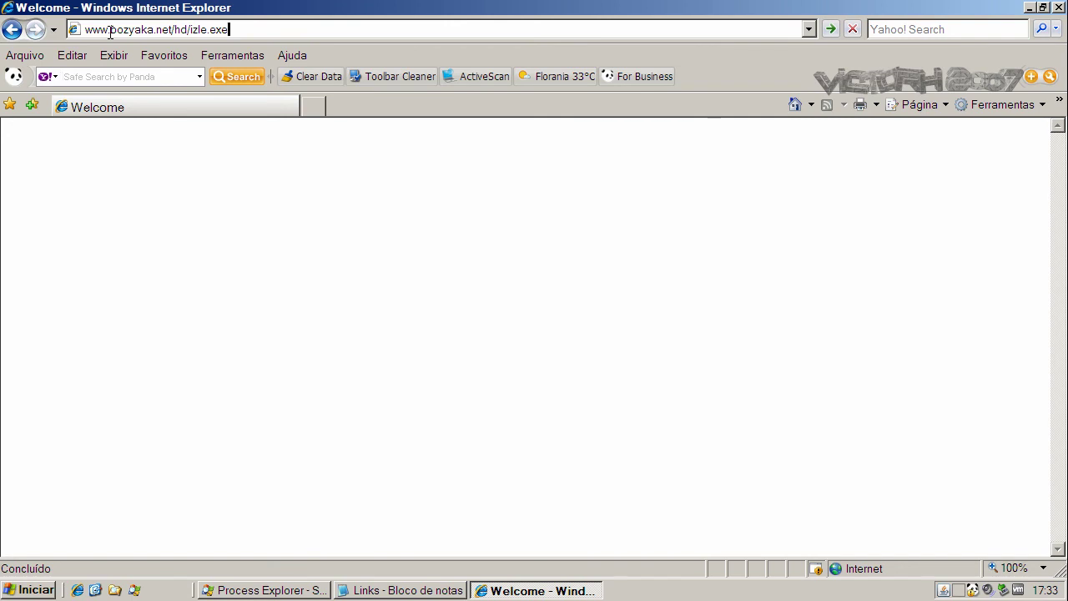
pyautogui.press('Return')
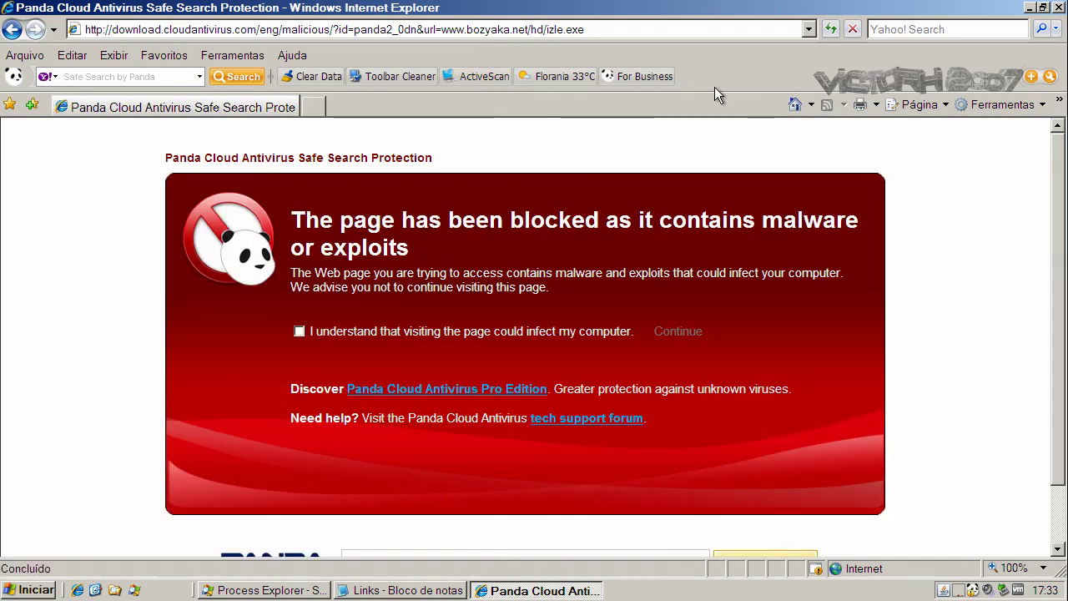
pyautogui.click(800, 104)
pyautogui.click(418, 590)
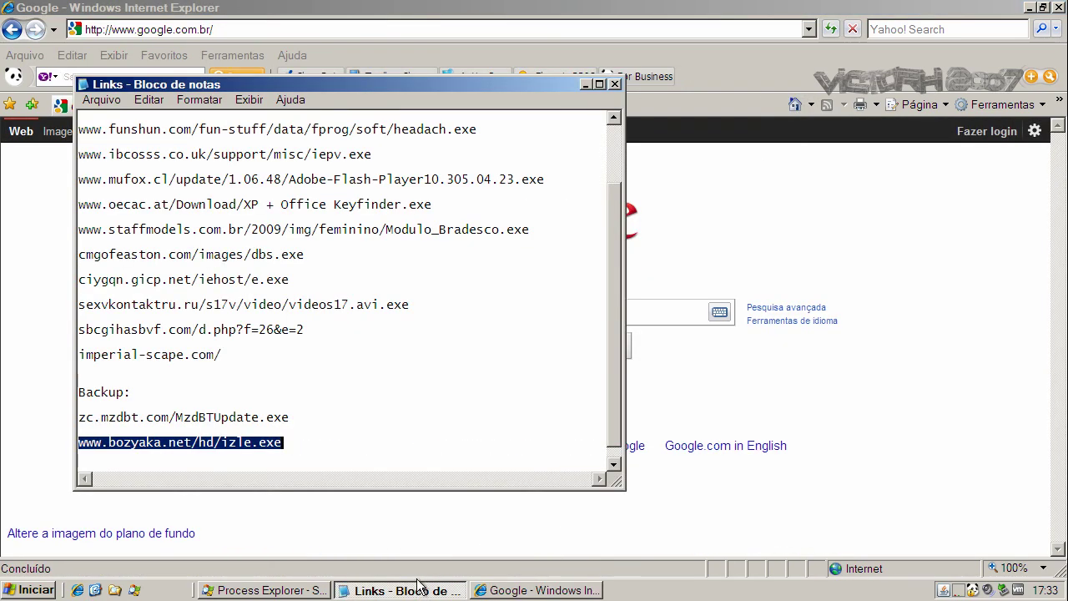
pyautogui.moveTo(612, 374); pyautogui.dragTo(612, 384)
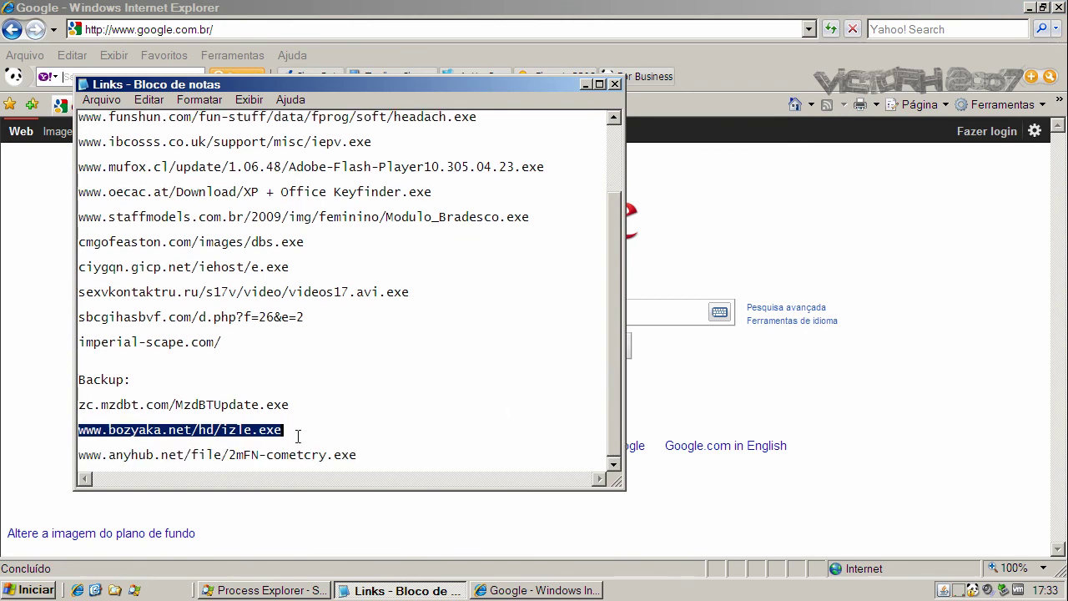
pyautogui.doubleClick(239, 455)
pyautogui.rightClick(239, 458)
pyautogui.click(269, 507)
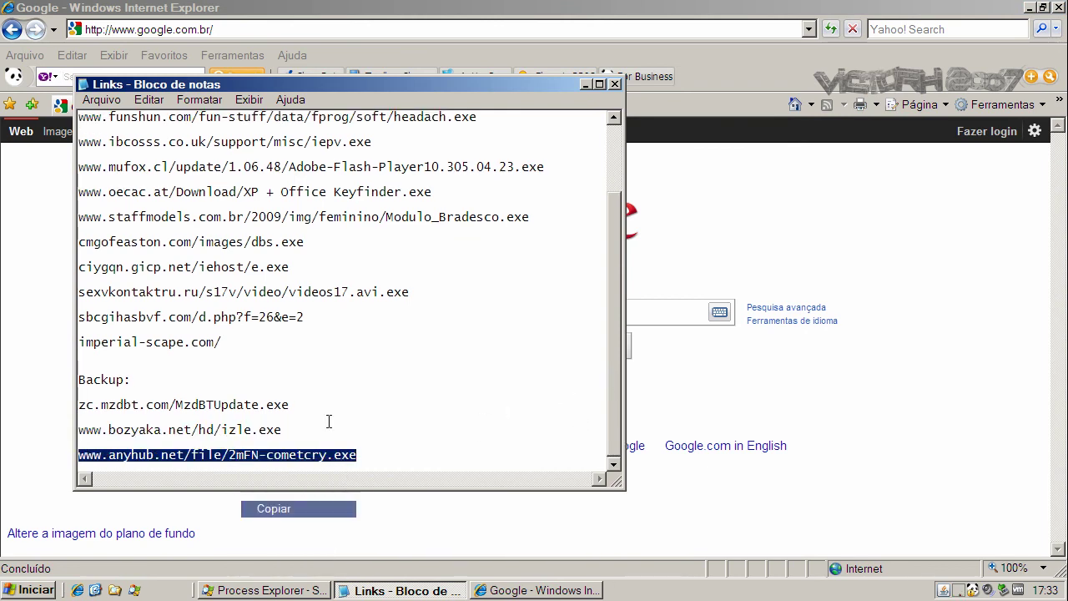
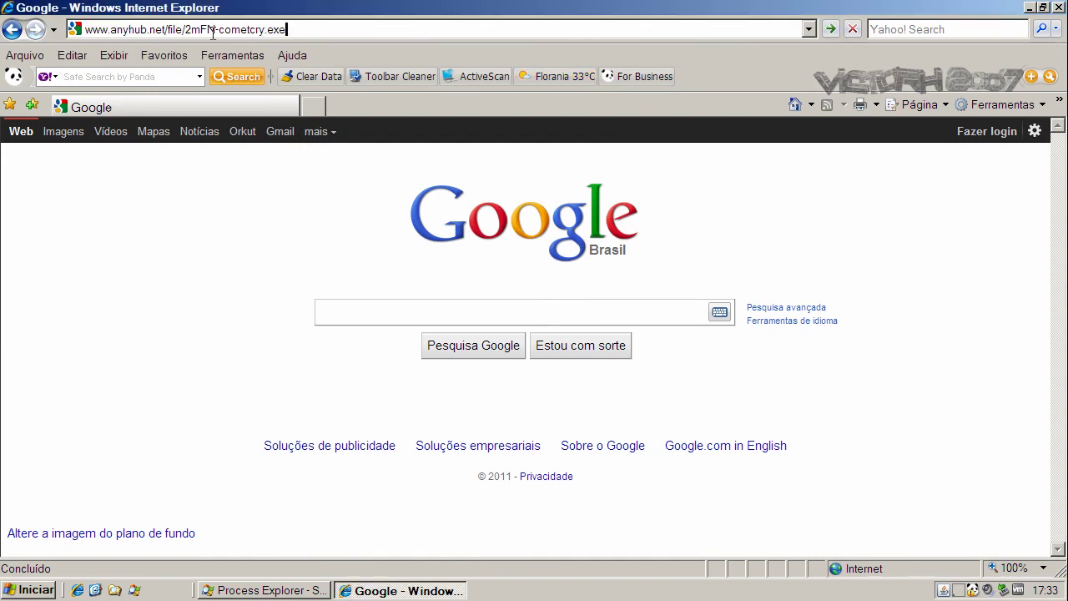
pyautogui.press('Return')
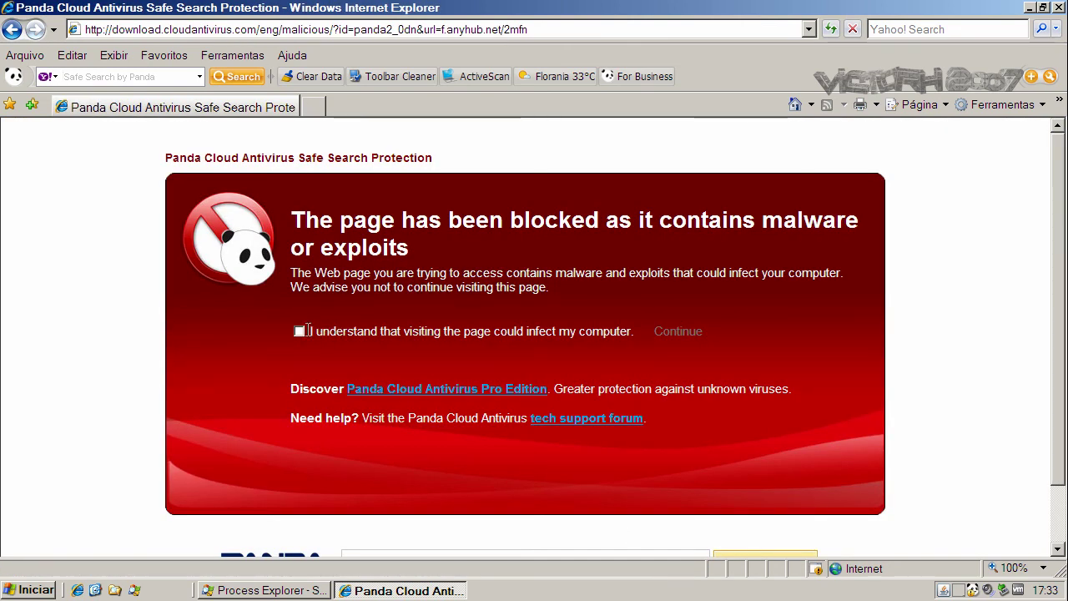
# Acknowledge the malware warning for the anyhub.net link, confirm accessing the site, and try to download the blocked file
pyautogui.click(299, 331)
pyautogui.click(676, 332)
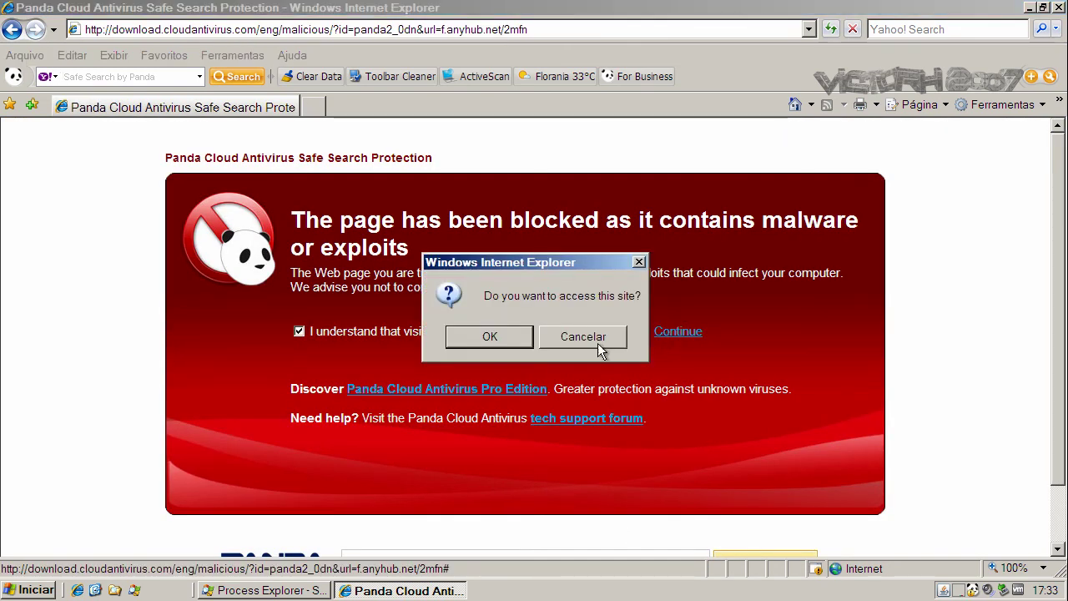
pyautogui.click(493, 338)
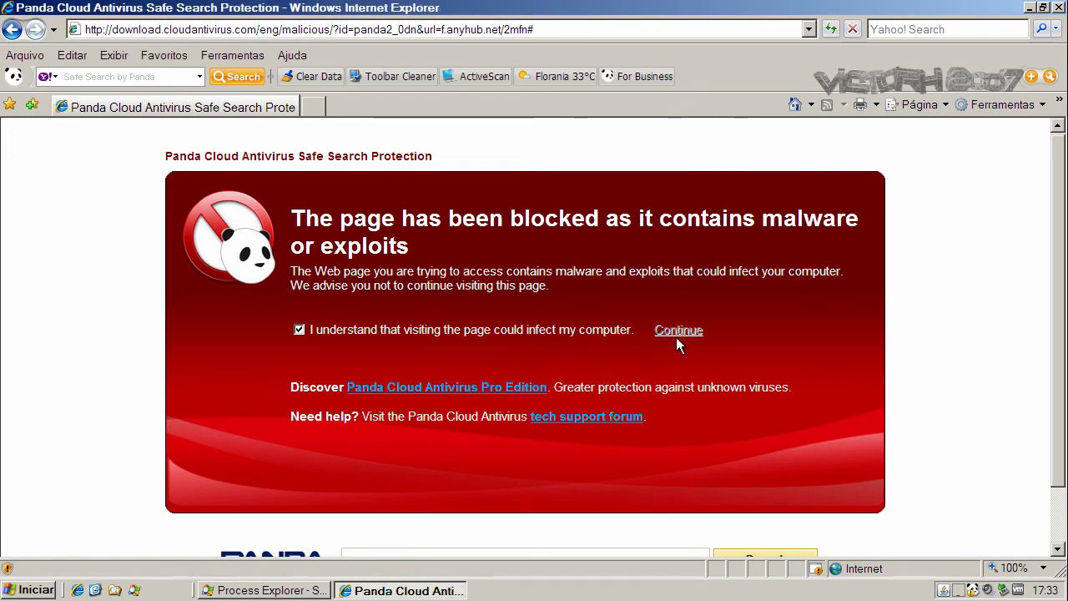
pyautogui.click(680, 351)
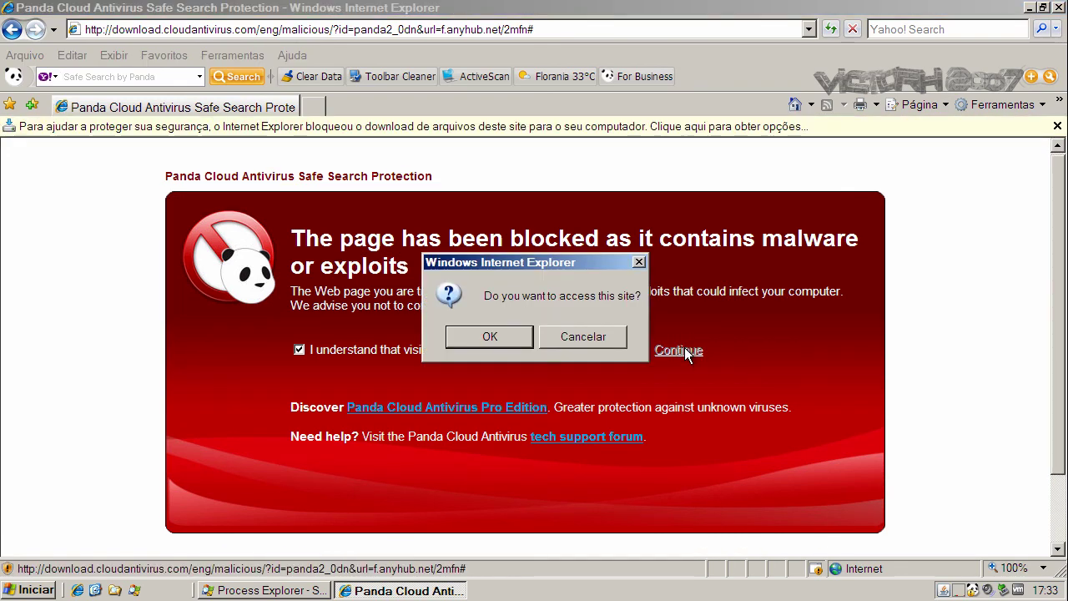
pyautogui.click(512, 337)
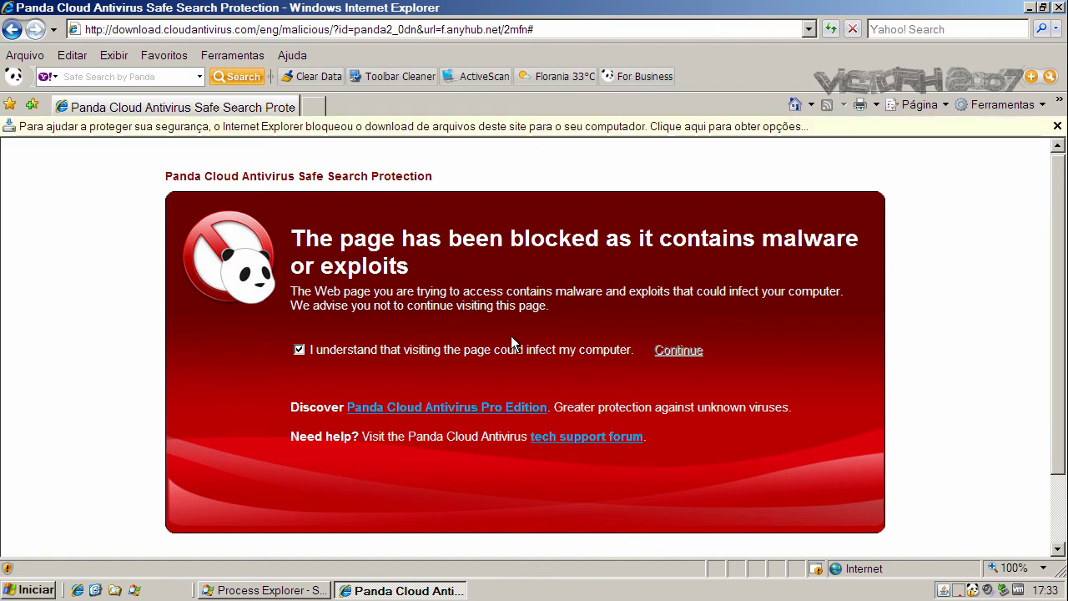
pyautogui.click(517, 128)
pyautogui.click(528, 138)
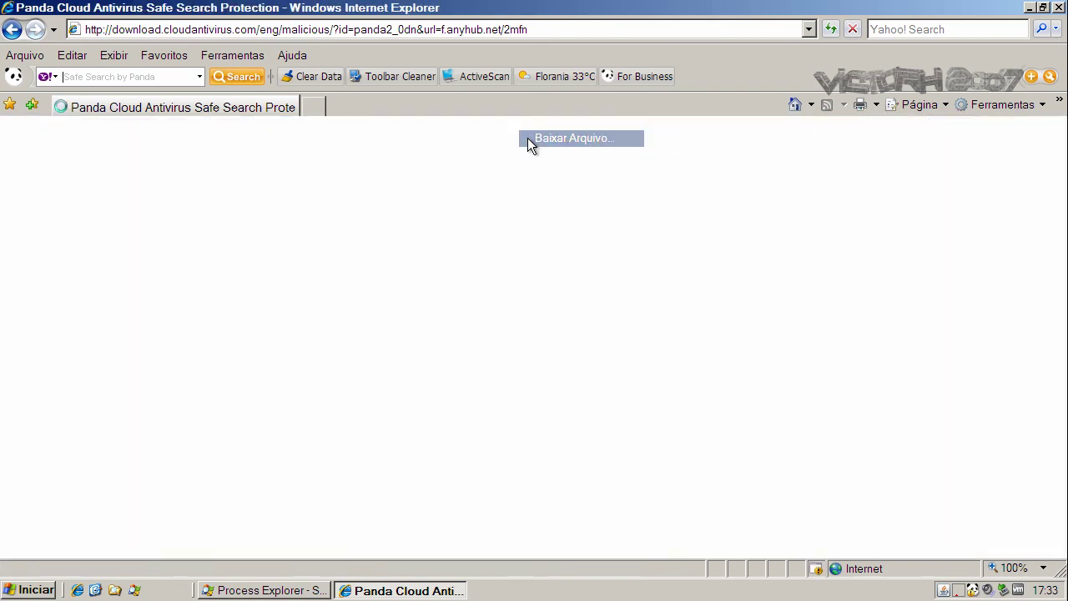
# Retry the anyhub.net file download past the malware warning, then close the browser
pyautogui.click(686, 329)
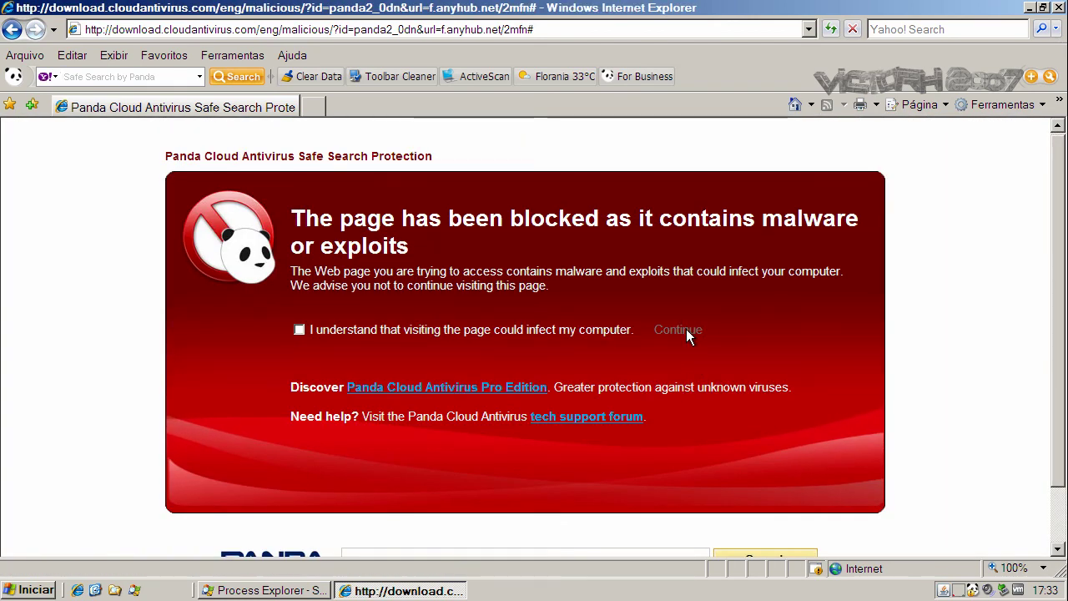
pyautogui.click(301, 330)
pyautogui.click(656, 333)
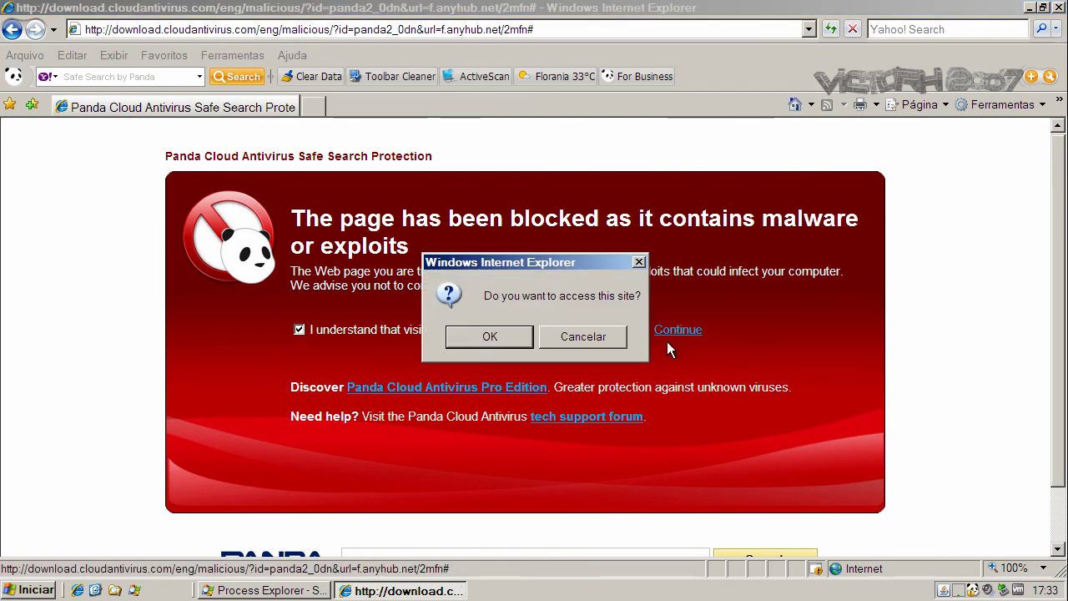
pyautogui.click(488, 338)
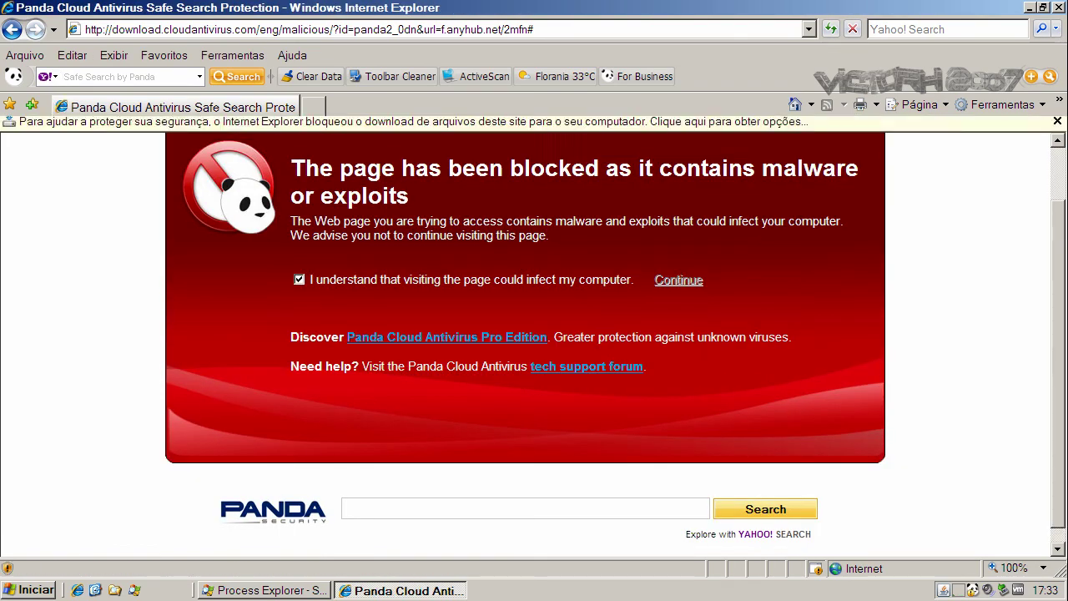
pyautogui.click(802, 128)
pyautogui.click(843, 145)
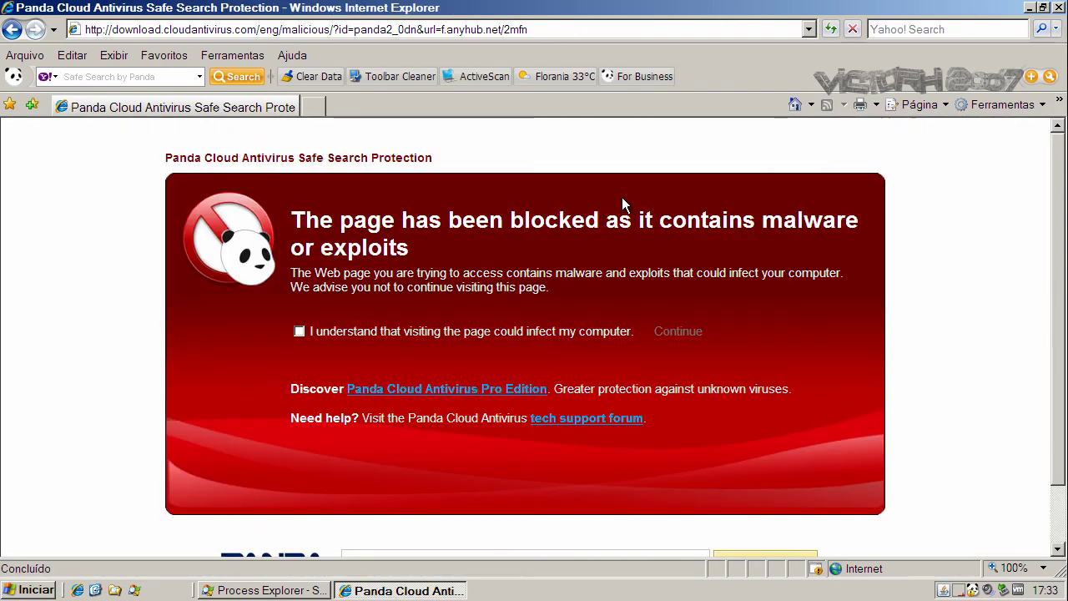
pyautogui.click(1058, 7)
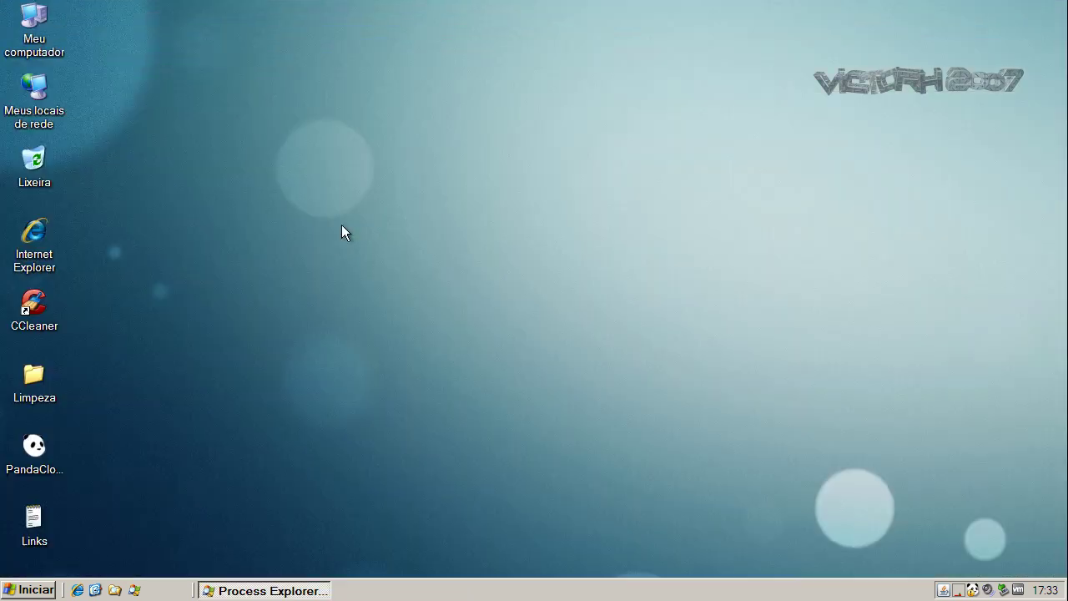
# Examine the running processes in Process Explorer, then minimize its window
pyautogui.click(235, 592)
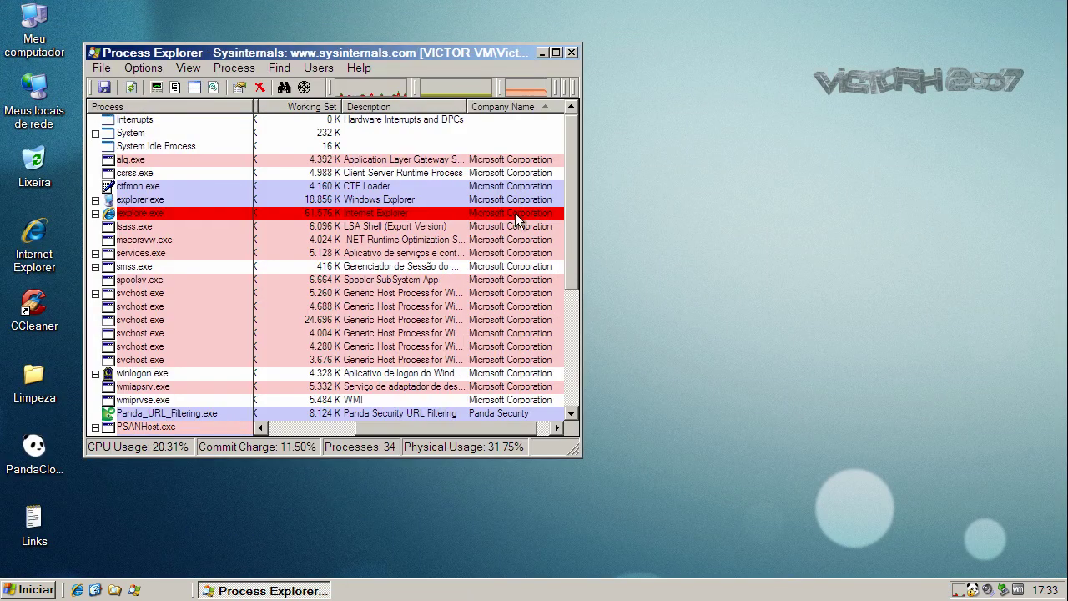
pyautogui.moveTo(573, 209); pyautogui.dragTo(574, 171)
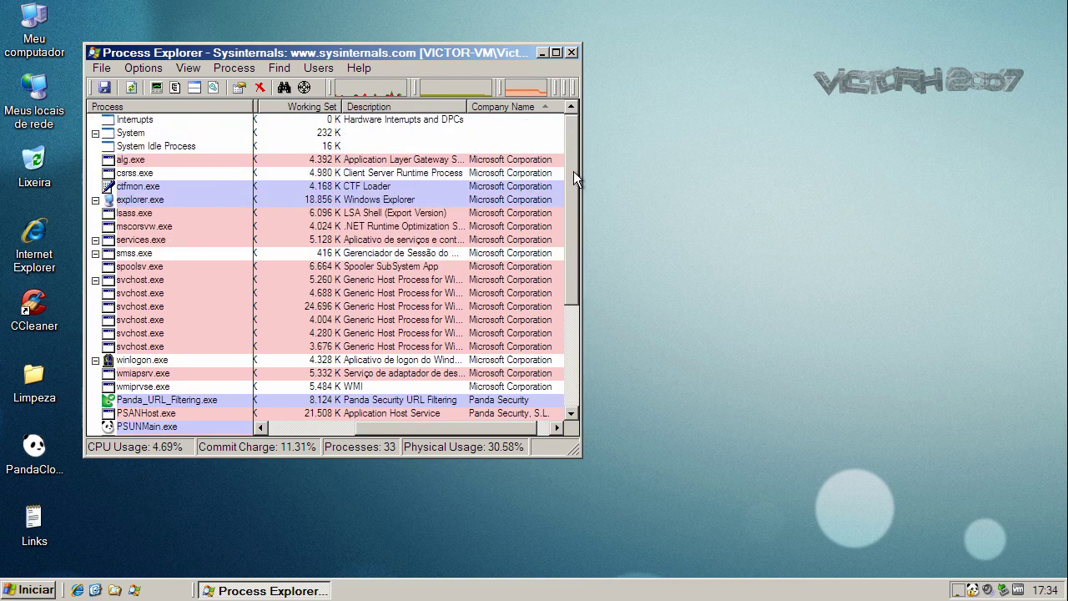
pyautogui.moveTo(537, 81)
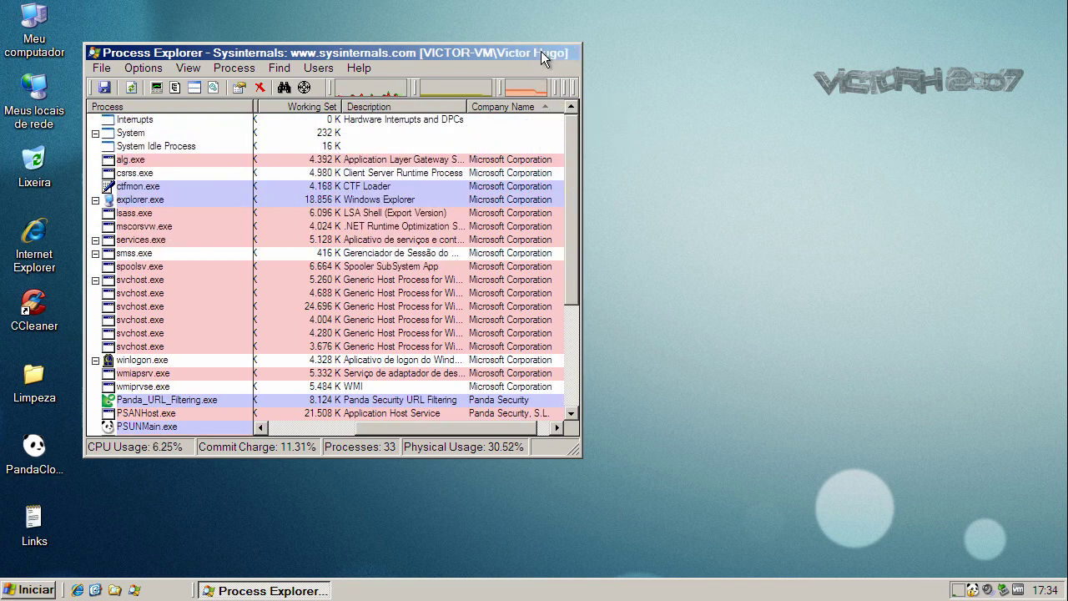
pyautogui.click(541, 51)
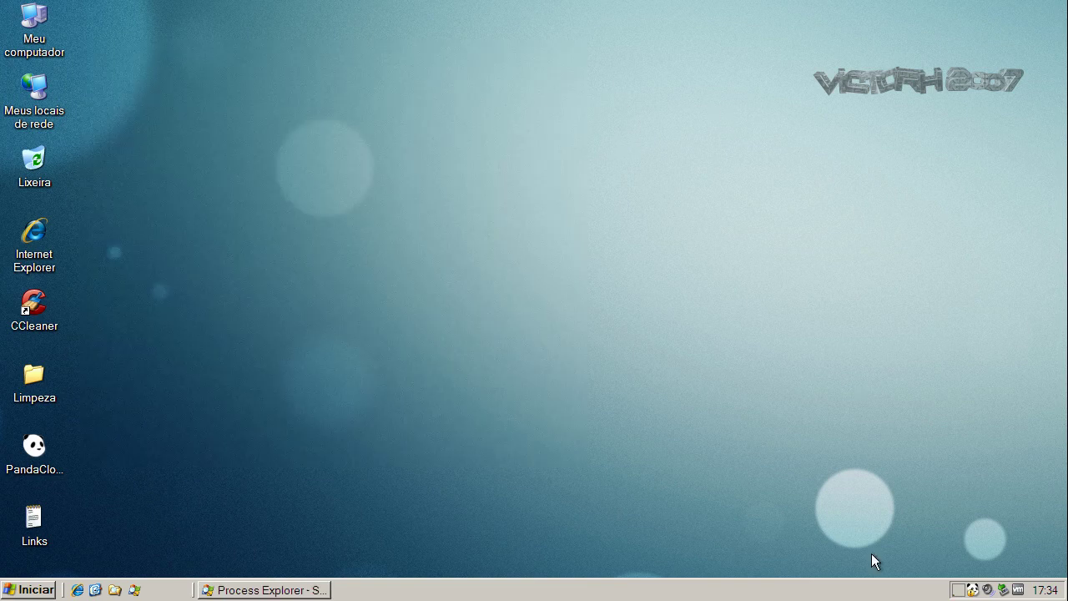
# Open the Panda Cloud Antivirus status and restart the computer to eliminate the remaining viruses
pyautogui.click(972, 592)
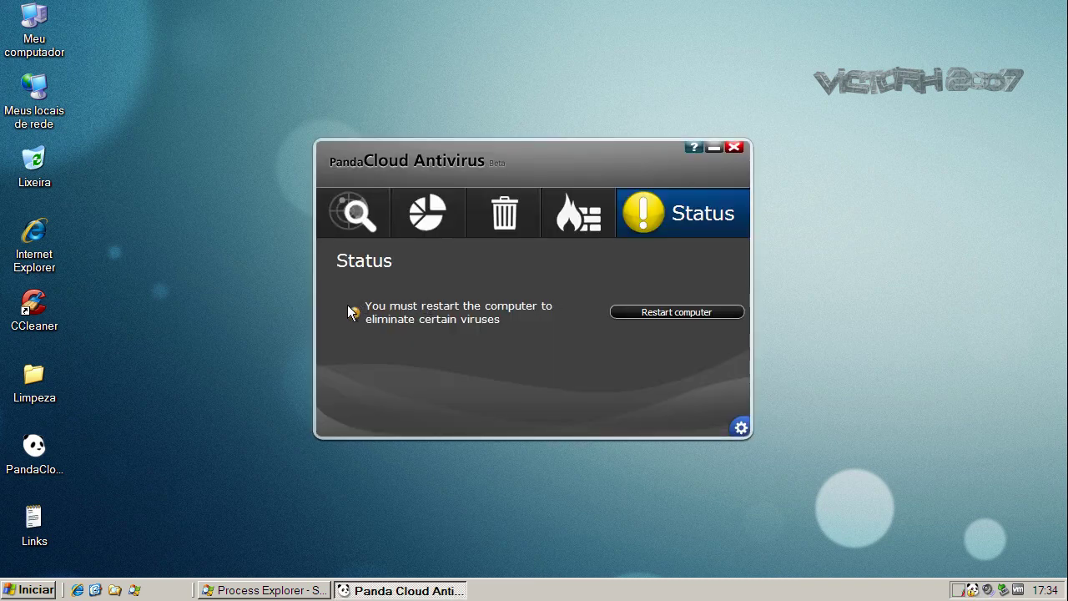
pyautogui.click(653, 314)
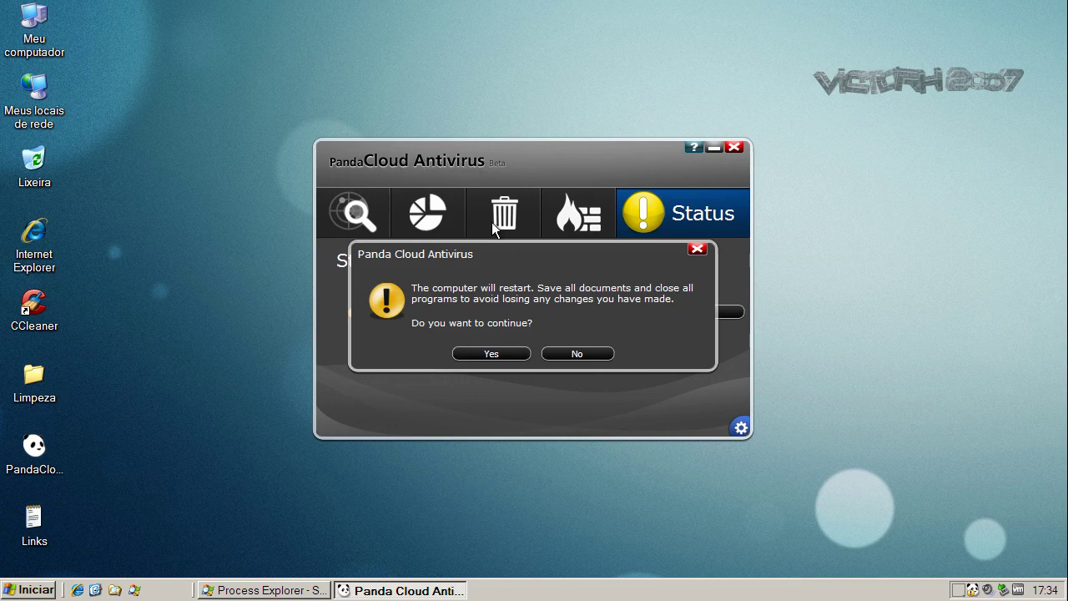
pyautogui.click(491, 354)
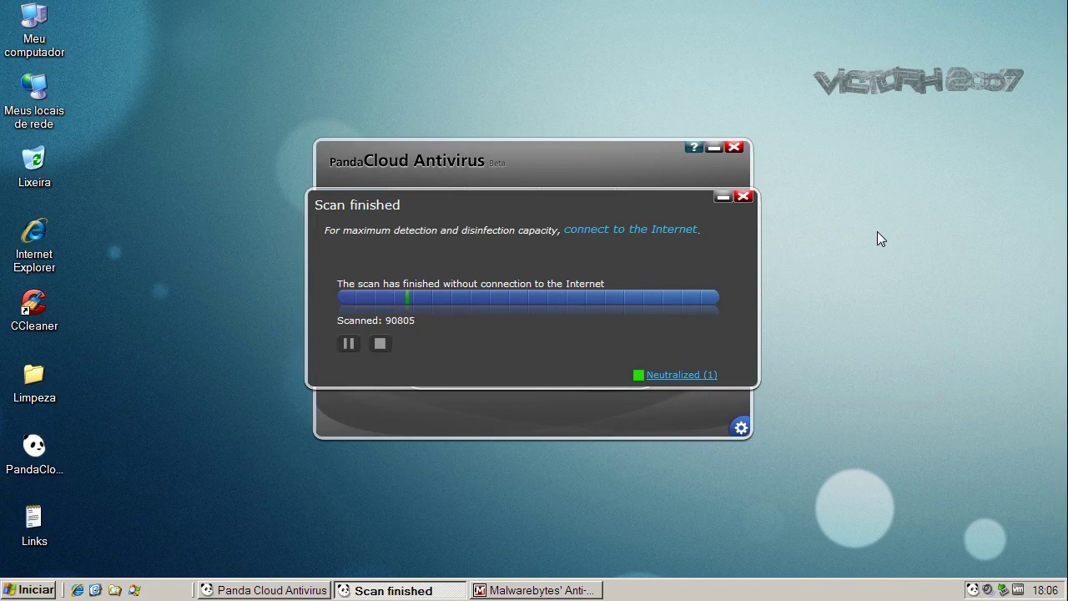
# Review the neutralized item in the finished Panda scan, then close the results, scan and antivirus windows
pyautogui.click(699, 377)
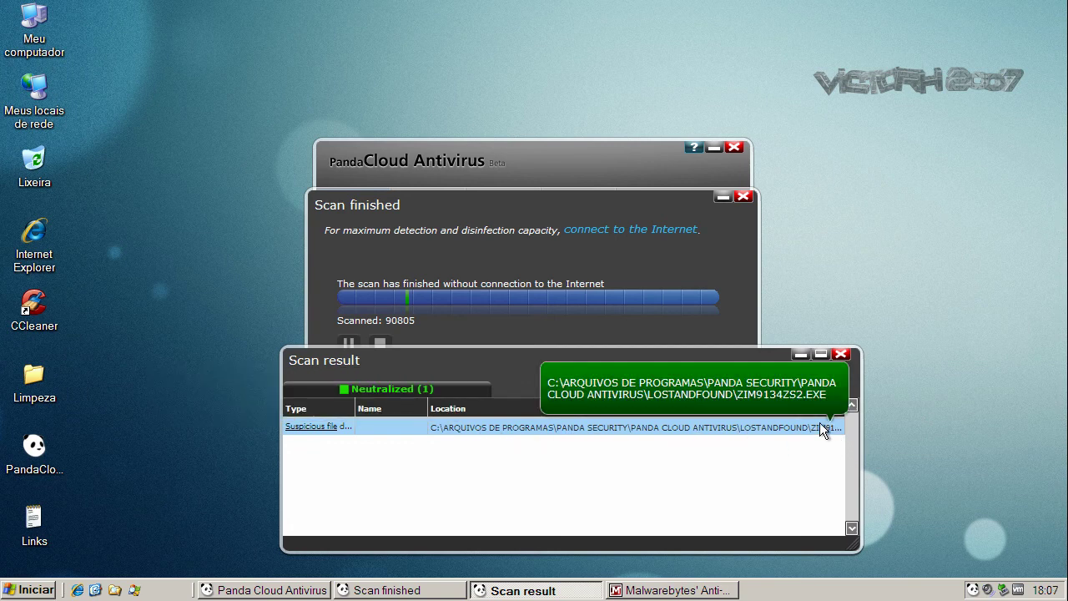
pyautogui.click(841, 356)
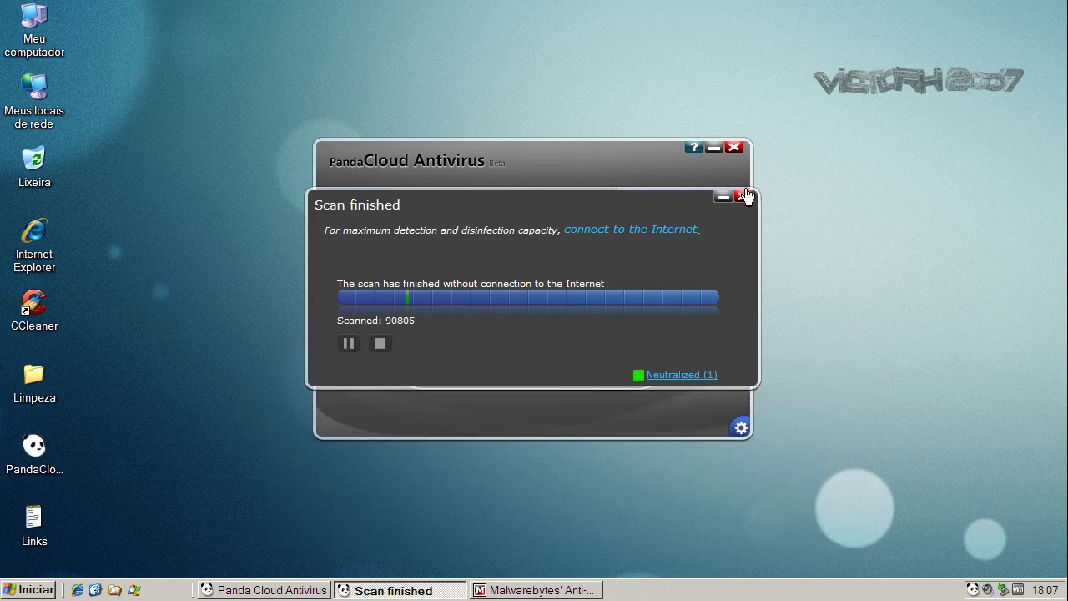
pyautogui.click(743, 196)
pyautogui.click(736, 147)
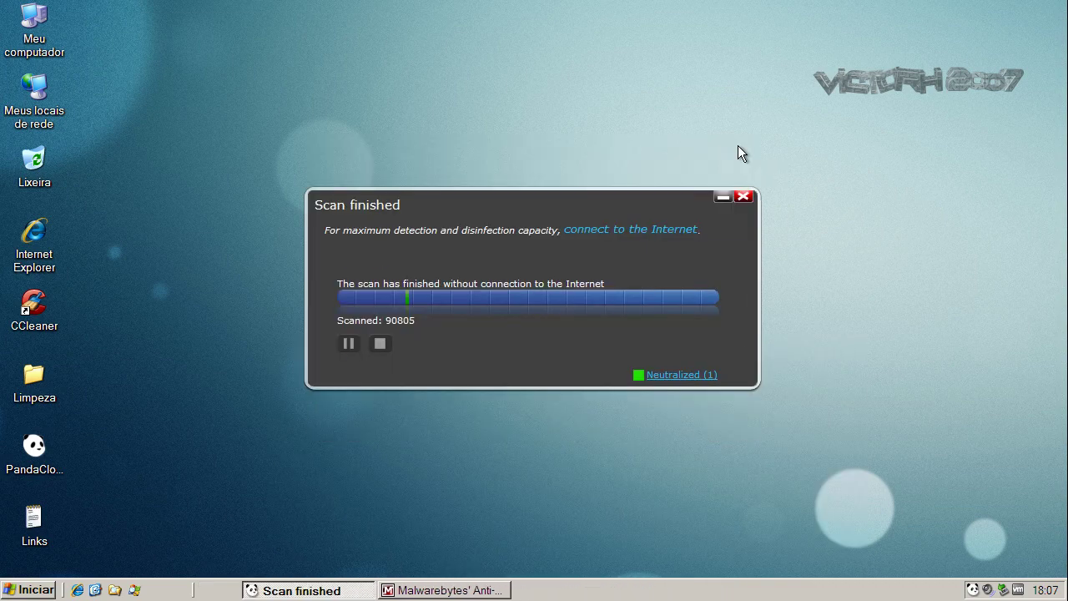
pyautogui.click(744, 198)
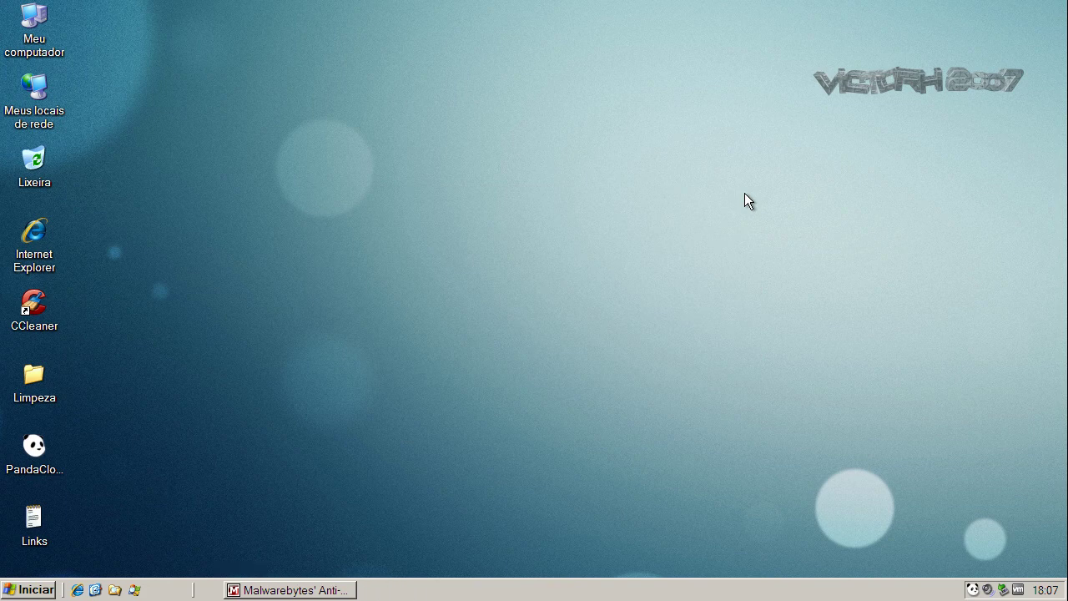
# Switch to Malwarebytes' Anti-Malware and check for database updates, dismissing the update message
pyautogui.click(296, 591)
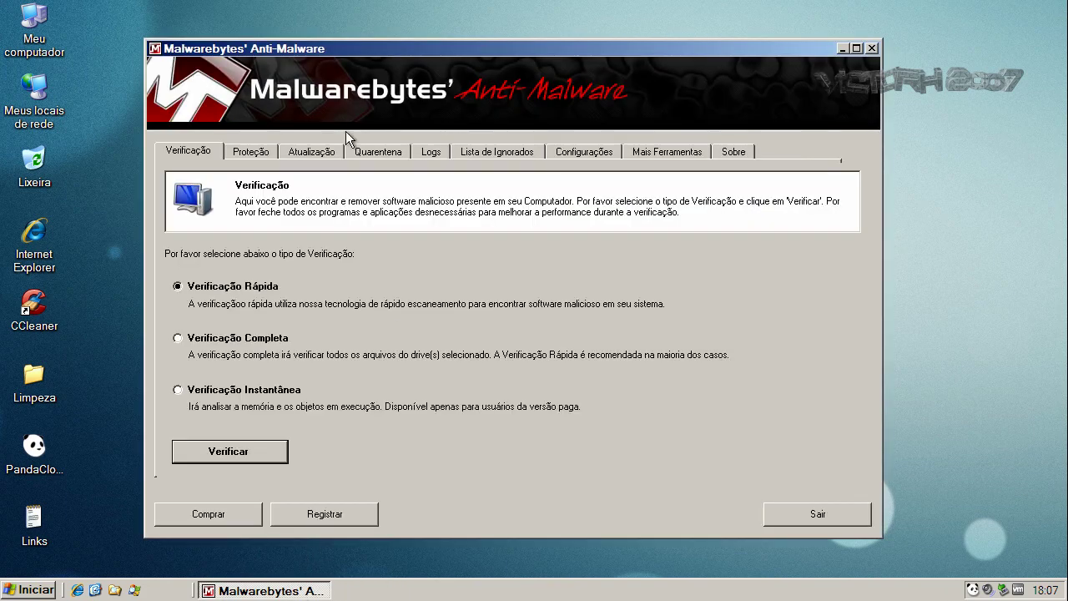
pyautogui.click(338, 152)
pyautogui.click(242, 349)
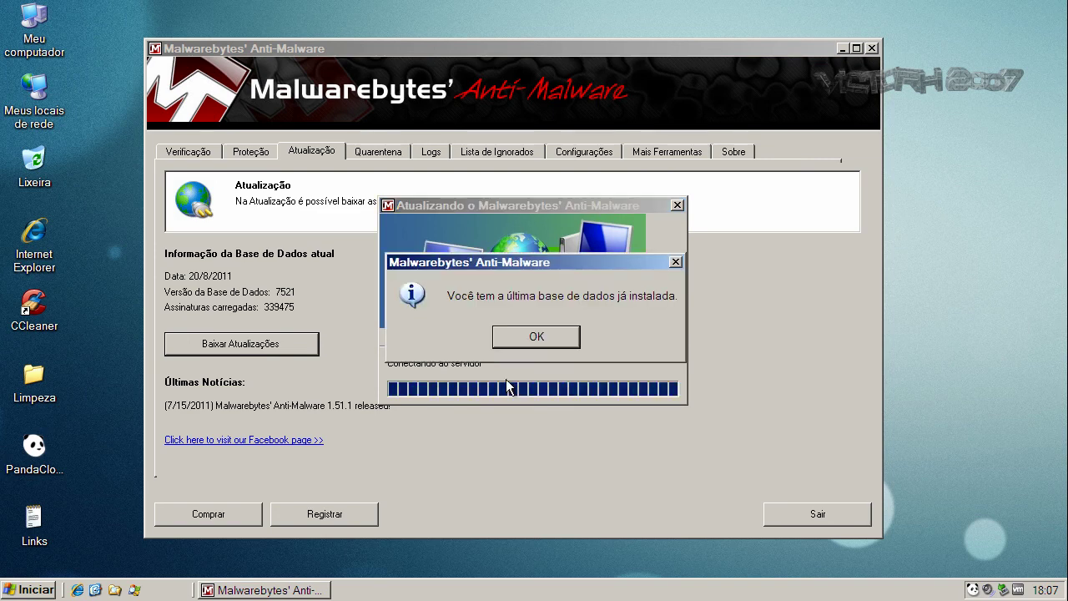
pyautogui.click(542, 337)
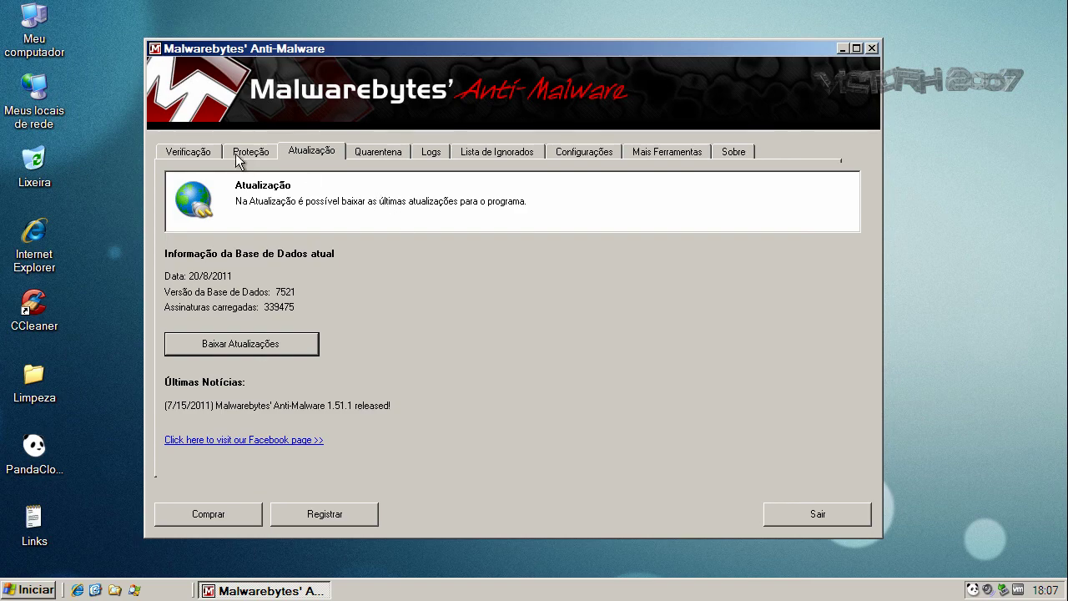
# Run a quick scan (Verificação Rápida) in Malwarebytes' Anti-Malware and show its results
pyautogui.click(201, 152)
pyautogui.click(264, 451)
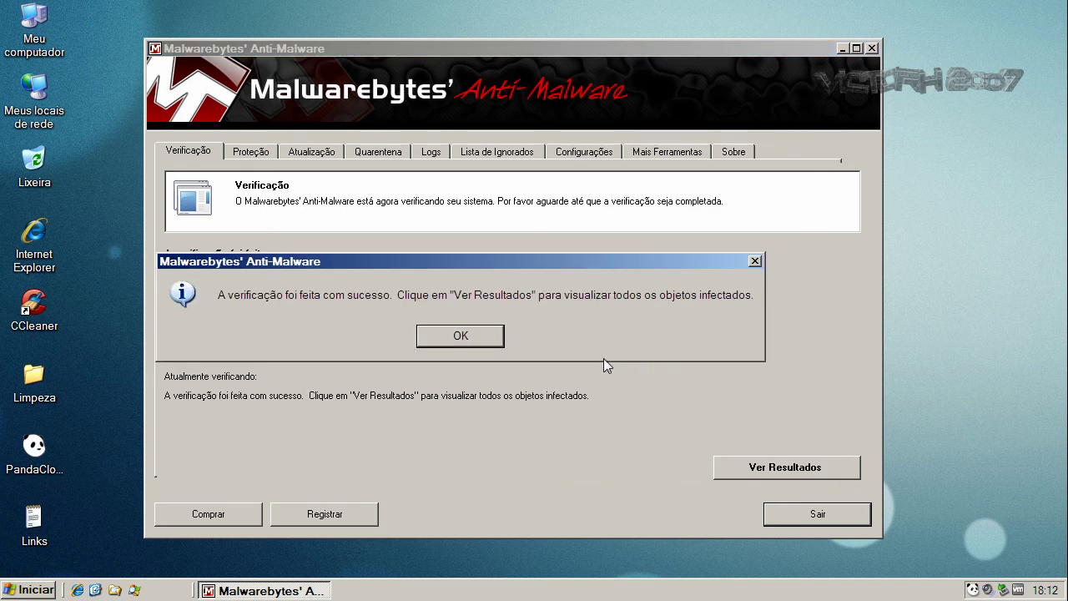
pyautogui.click(471, 336)
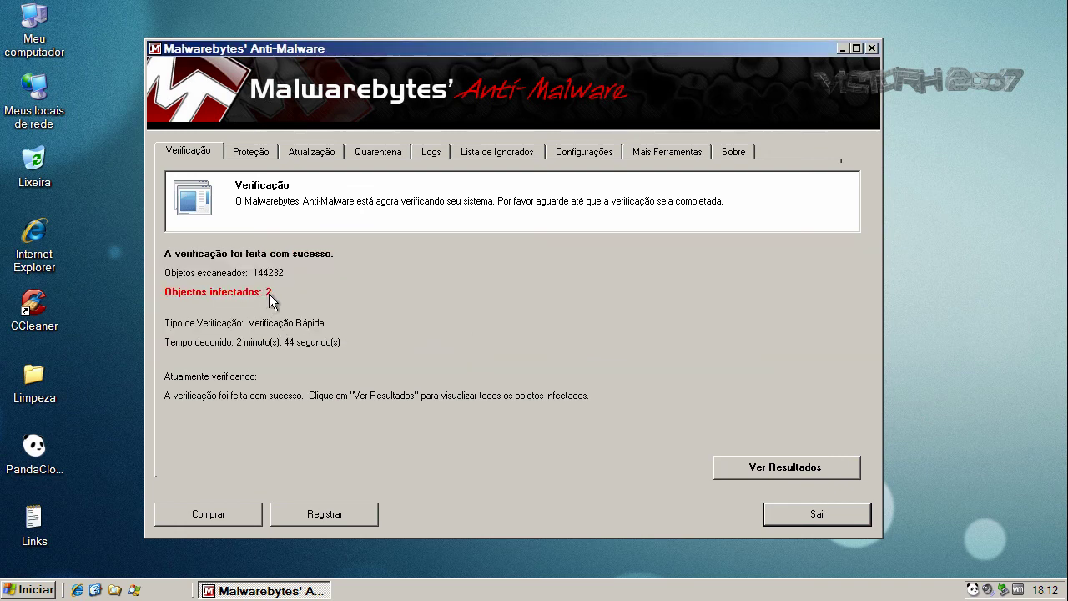
pyautogui.click(768, 467)
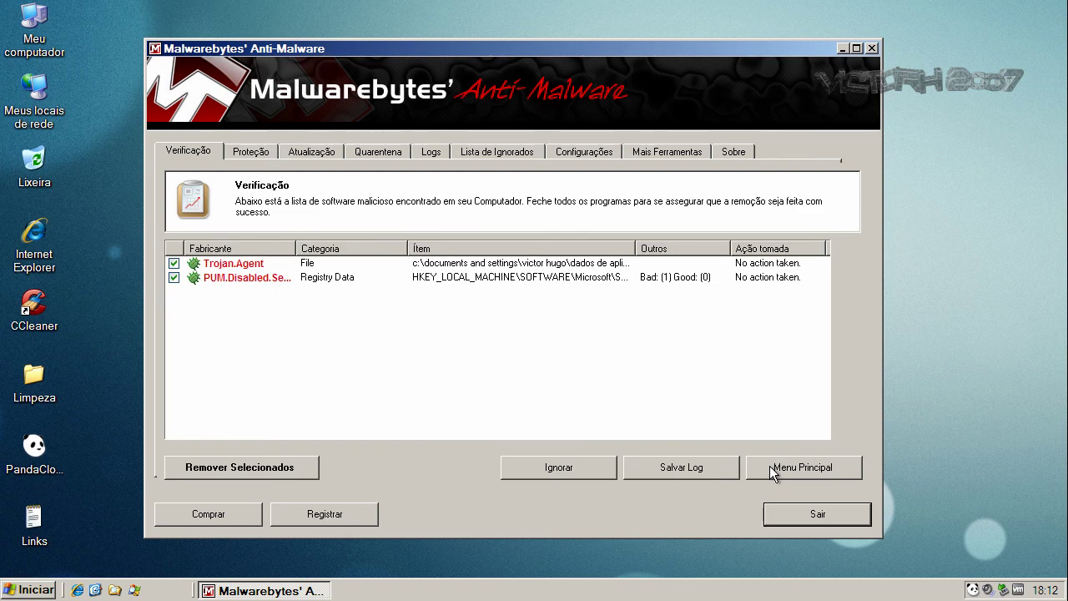
# Widen the Ítem and Fabricante columns and examine the Trojan.Agent and PUM.Disabled.SecurityCenter detections
pyautogui.moveTo(635, 249); pyautogui.dragTo(731, 249)
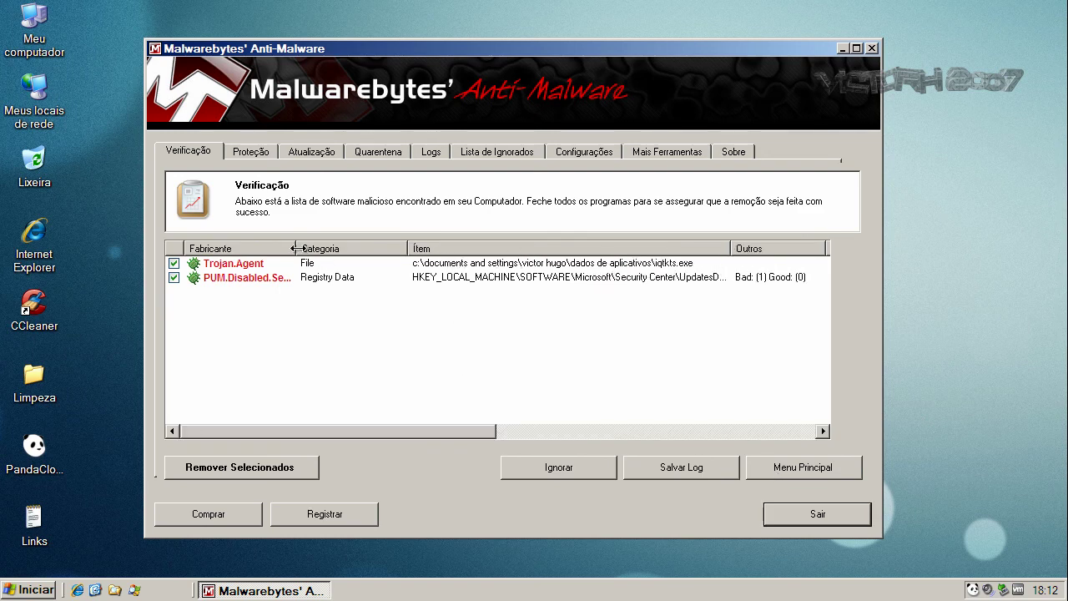
pyautogui.moveTo(300, 248); pyautogui.dragTo(400, 248)
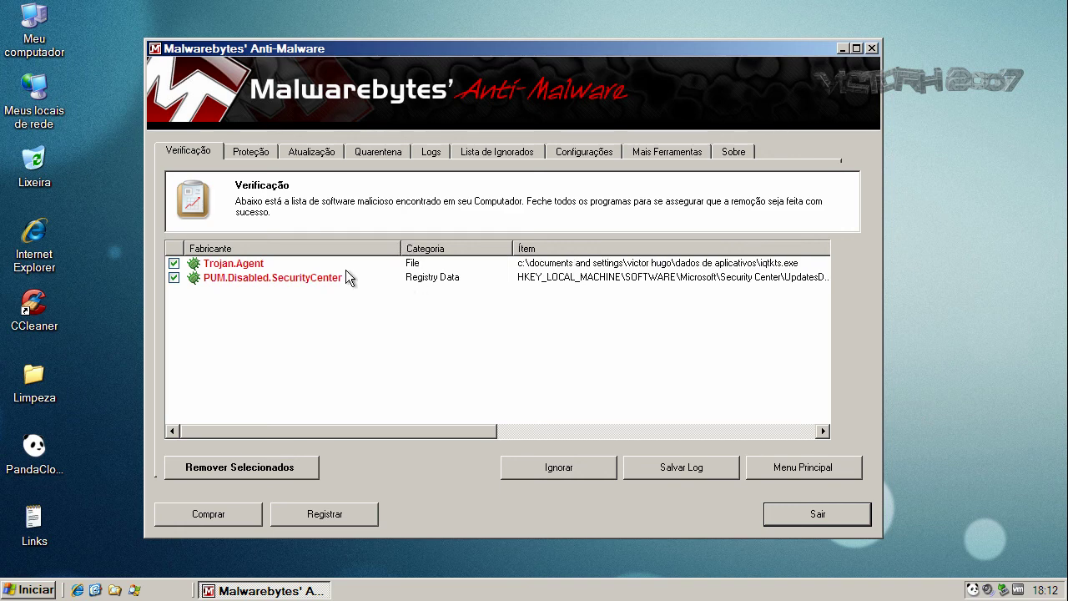
pyautogui.click(280, 265)
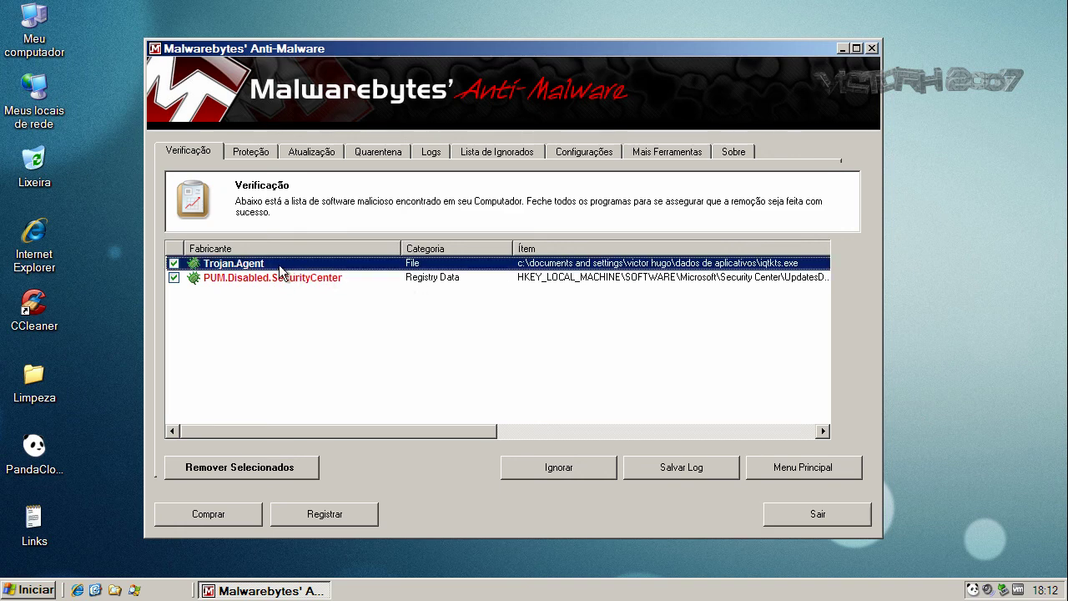
pyautogui.click(449, 279)
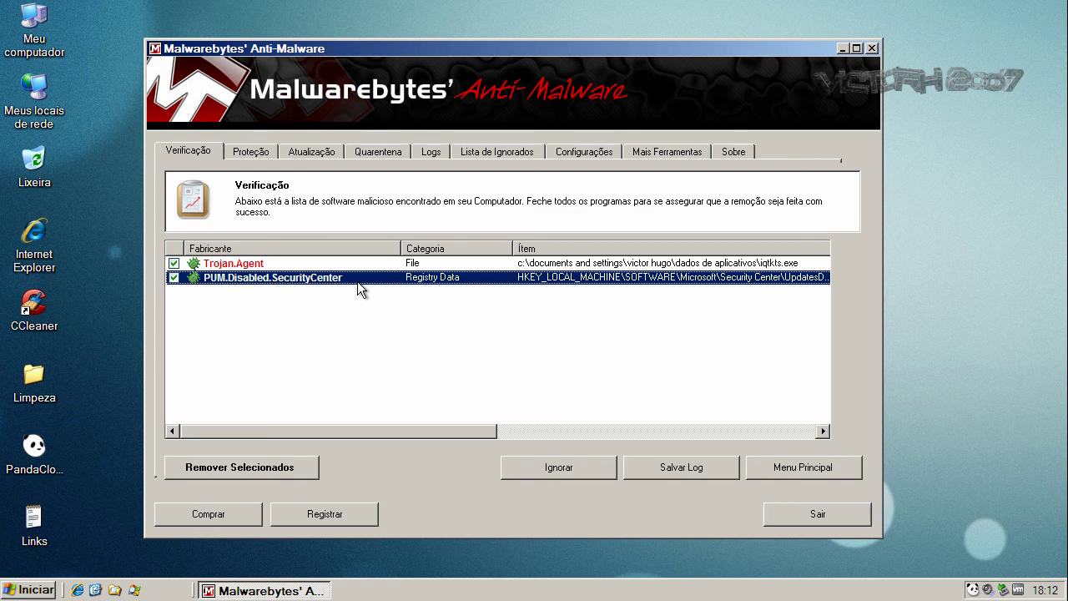
# Remove the checked detections, close the scan log, and exit Malwarebytes' Anti-Malware without restarting the computer
pyautogui.click(275, 469)
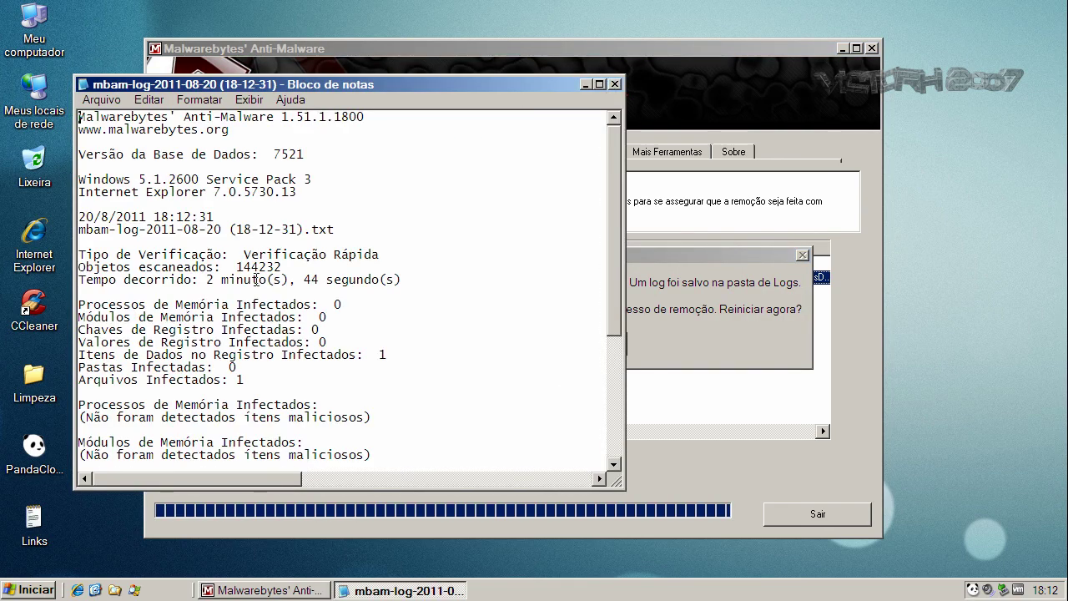
pyautogui.doubleClick(320, 302)
pyautogui.click(616, 84)
pyautogui.click(580, 343)
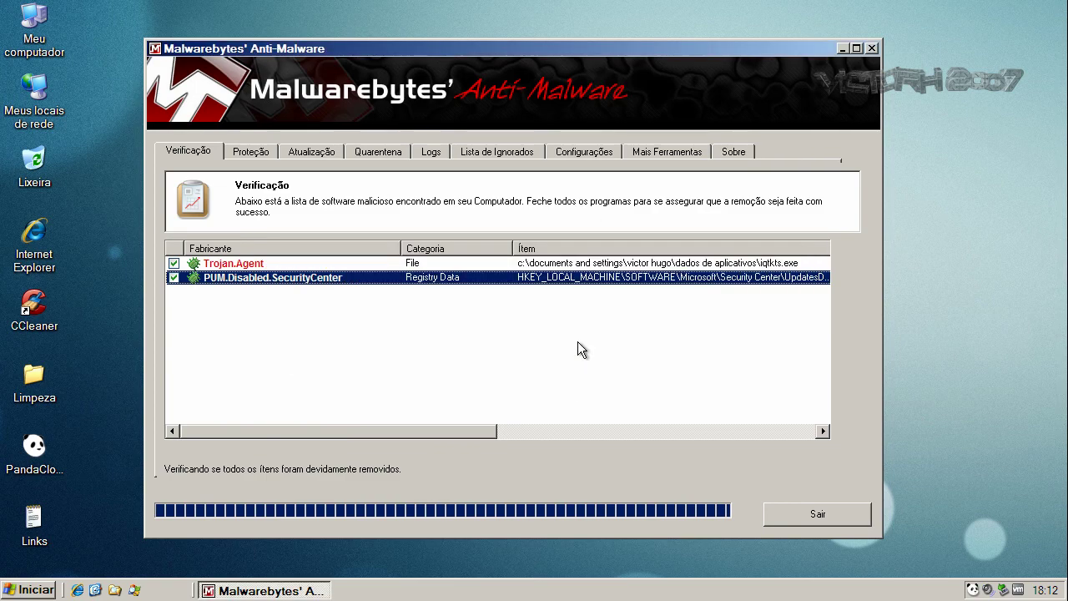
pyautogui.click(809, 518)
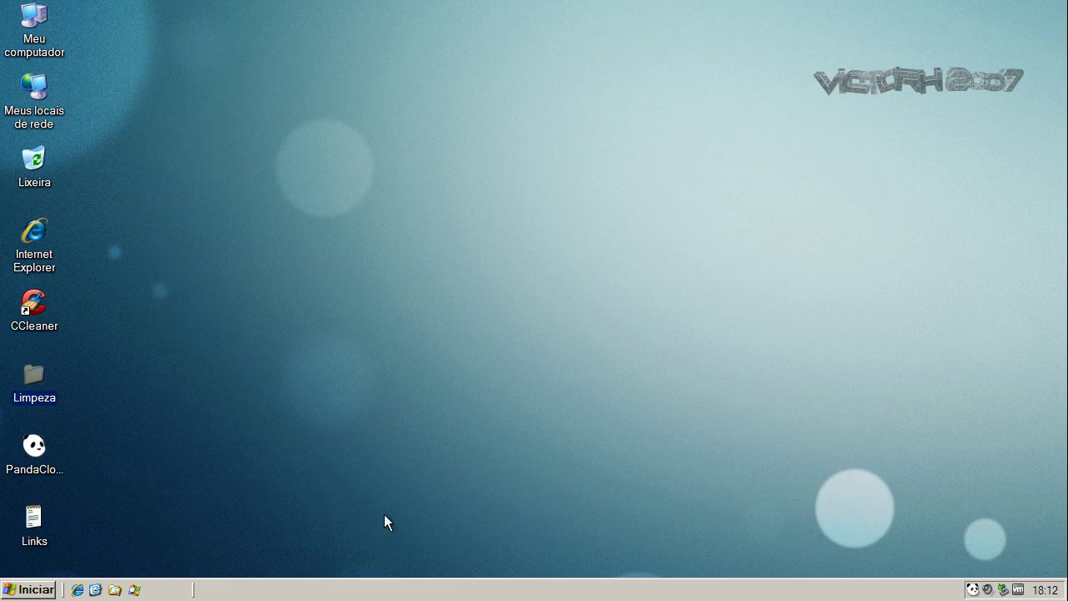
# Launch HitmanPro35 from the Limpeza folder, run its system scan, and close the scanner once the results appear
pyautogui.doubleClick(32, 387)
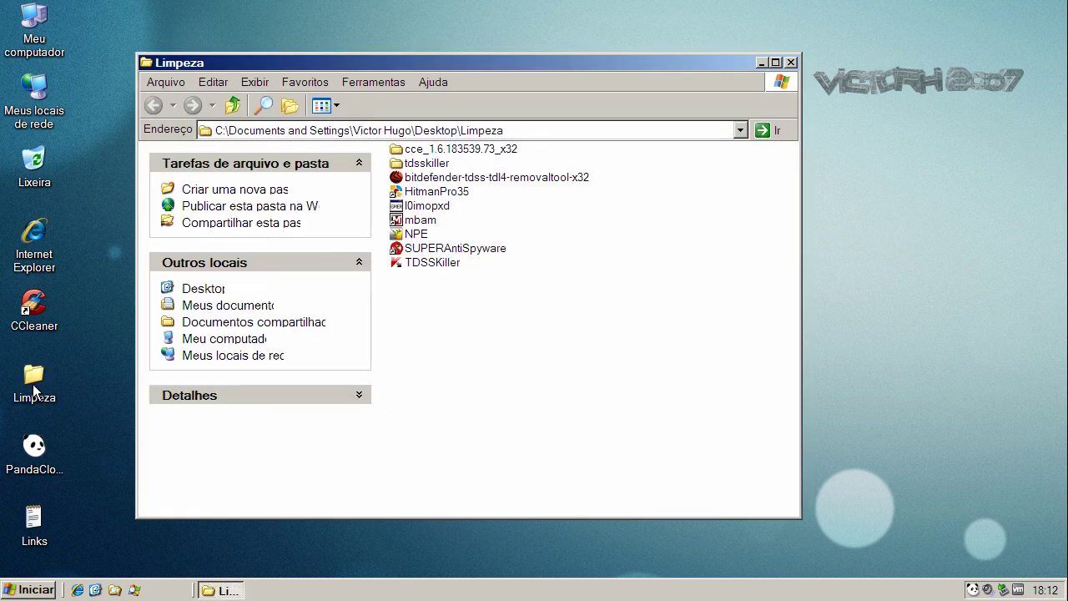
pyautogui.click(424, 193)
pyautogui.doubleClick(428, 195)
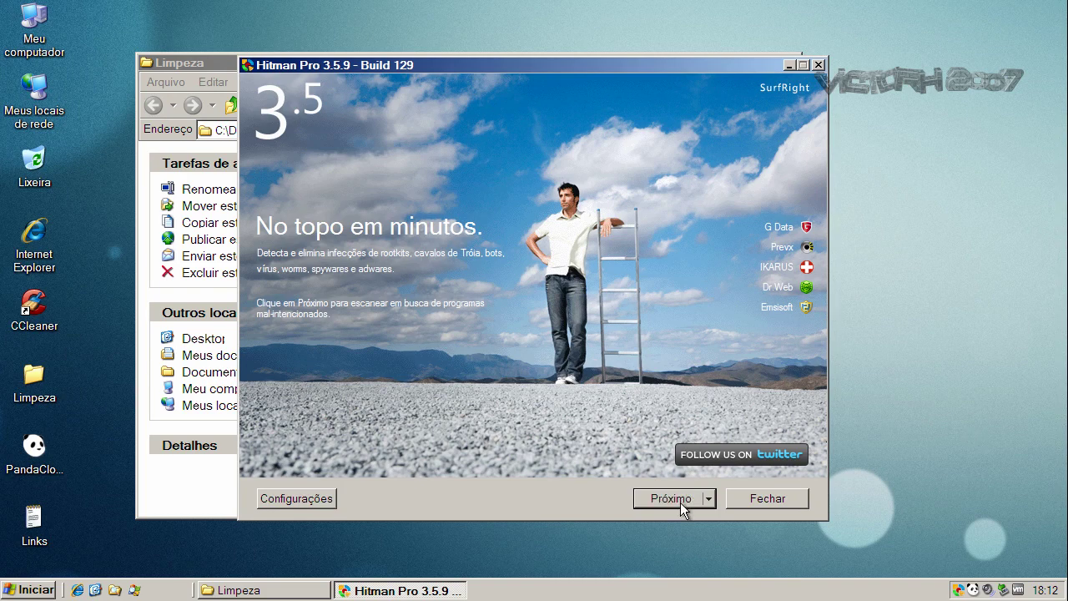
pyautogui.click(680, 501)
pyautogui.click(218, 61)
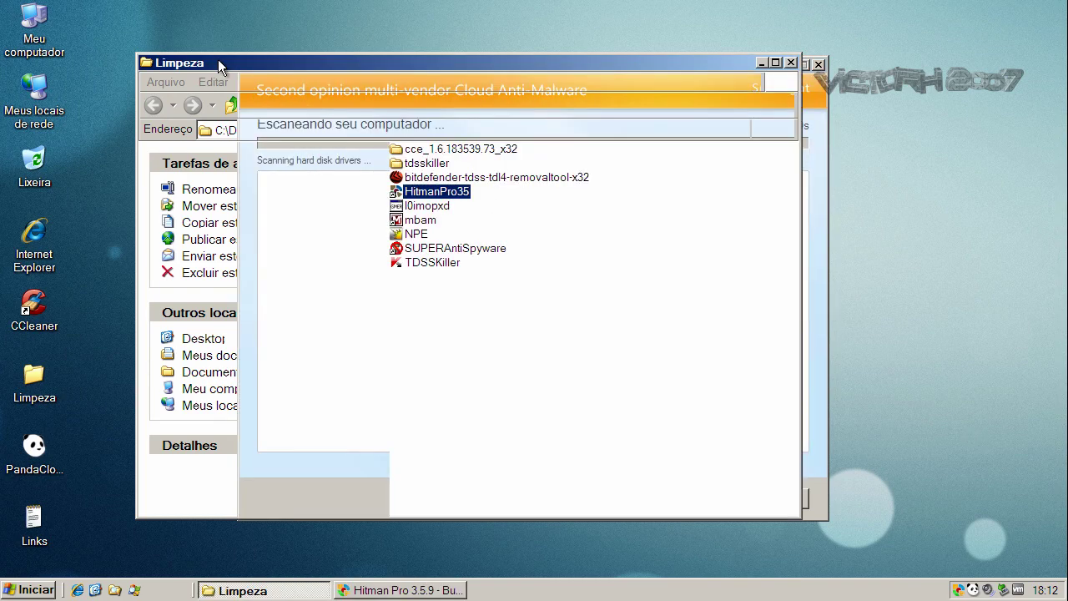
pyautogui.click(762, 63)
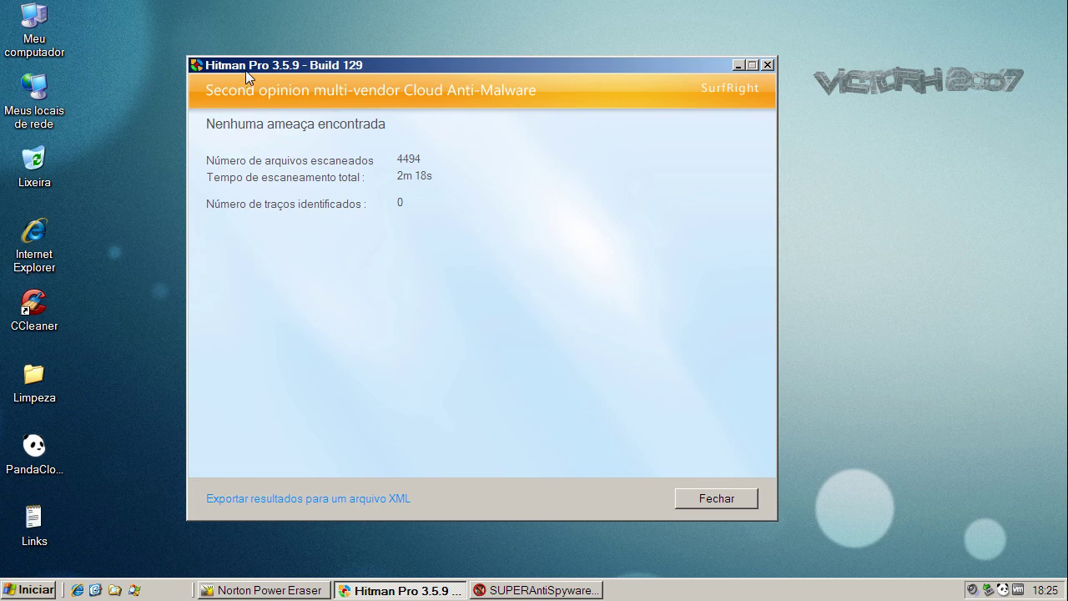
pyautogui.click(716, 499)
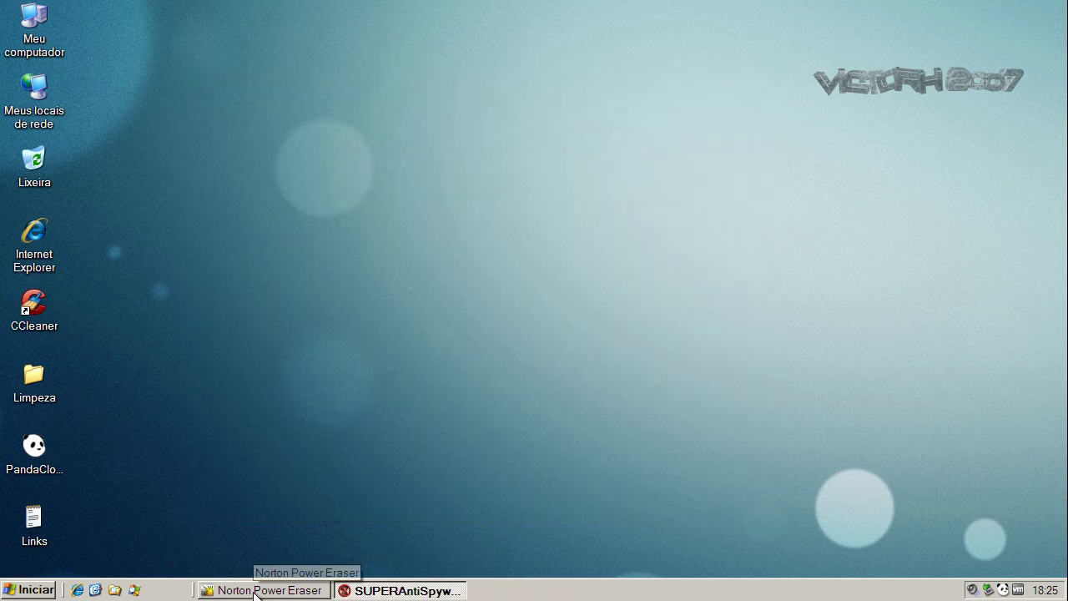
# Switch to SUPERAntiSpyware Free Edition and check for definition updates, closing the update window
pyautogui.click(381, 591)
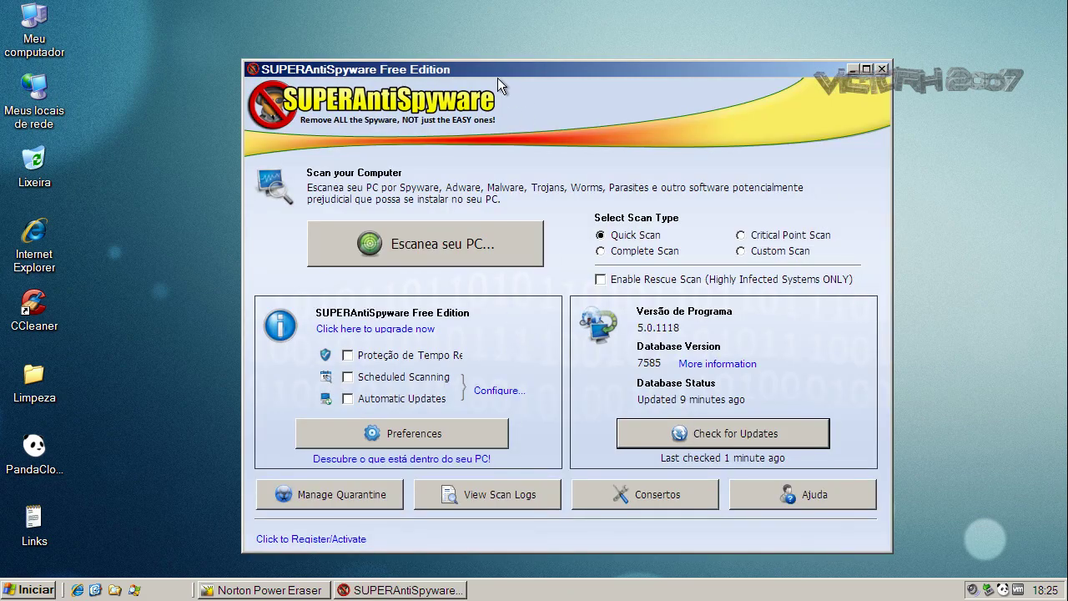
pyautogui.click(738, 432)
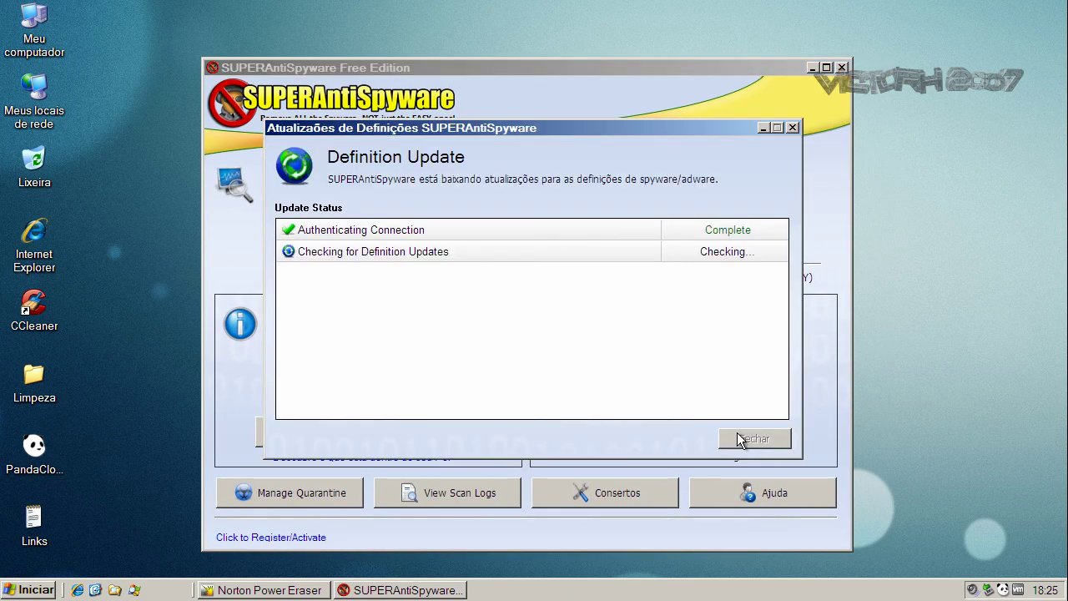
pyautogui.click(761, 428)
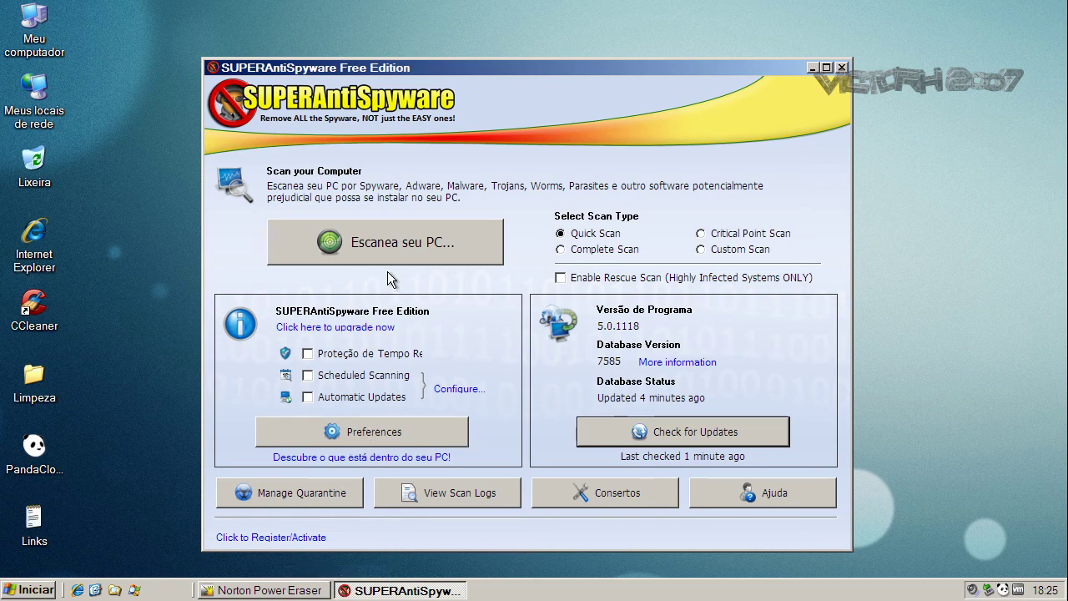
# Run a Quick Scan in SUPERAntiSpyware, dismiss the scan results, and close the program
pyautogui.click(394, 243)
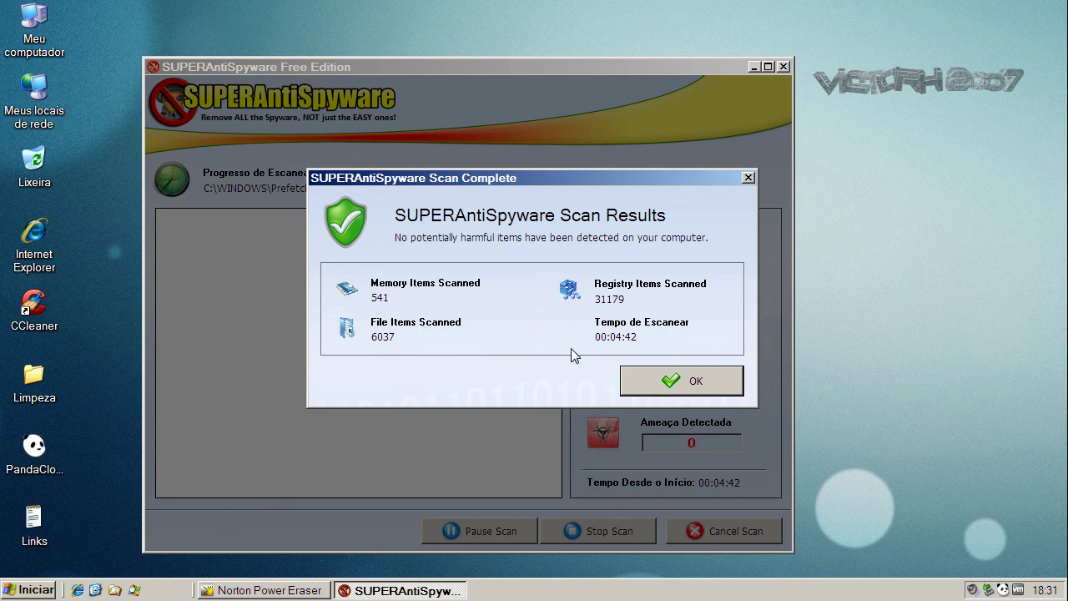
pyautogui.click(643, 391)
pyautogui.click(782, 67)
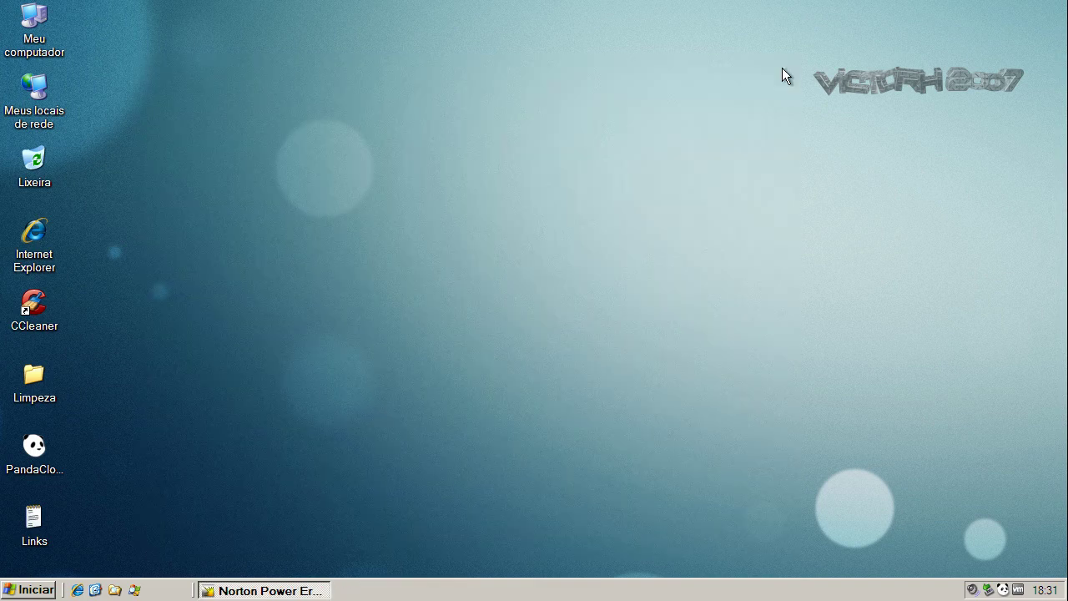
# Switch to Norton Power Eraser to check its scan result, and close it
pyautogui.click(264, 590)
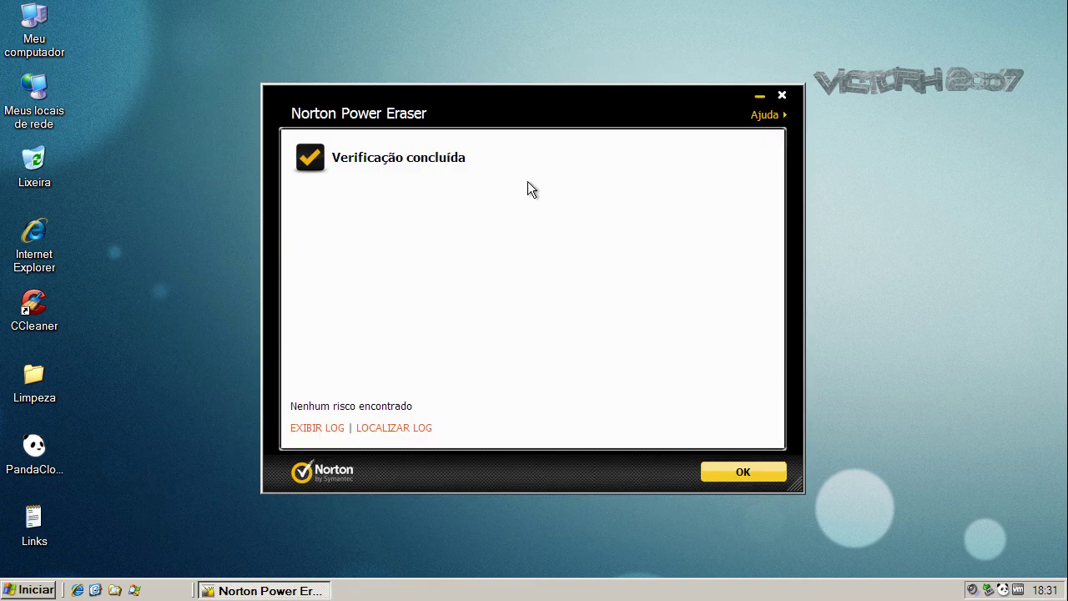
pyautogui.click(781, 96)
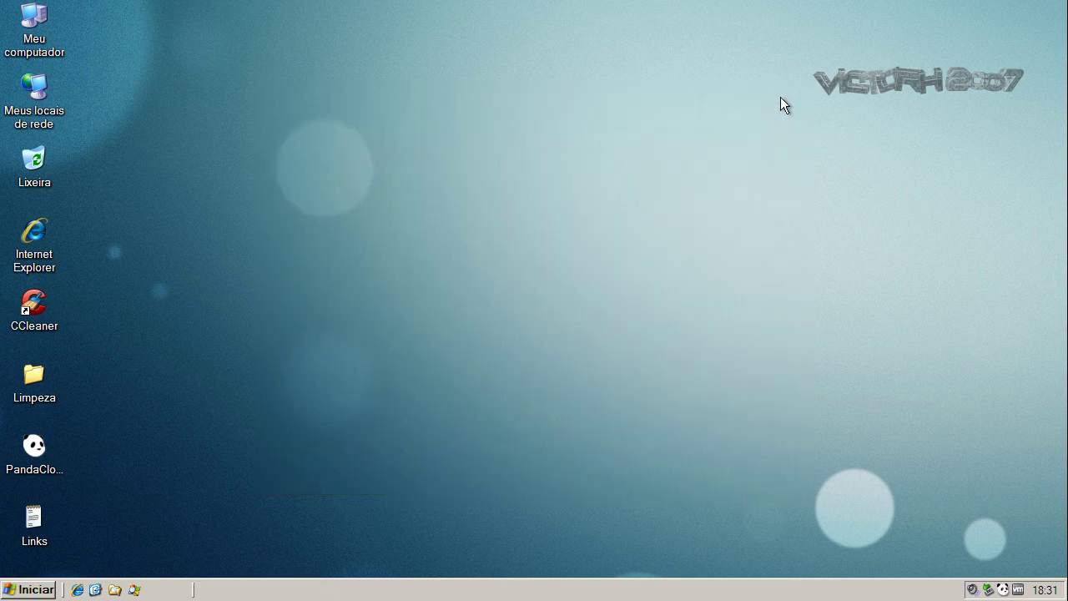
# Open the Limpeza folder and point out the TDSSKiller, l0imopxd and bitdefender-tdss-tdl4-removaltool-x32 rootkit scanners
pyautogui.doubleClick(35, 385)
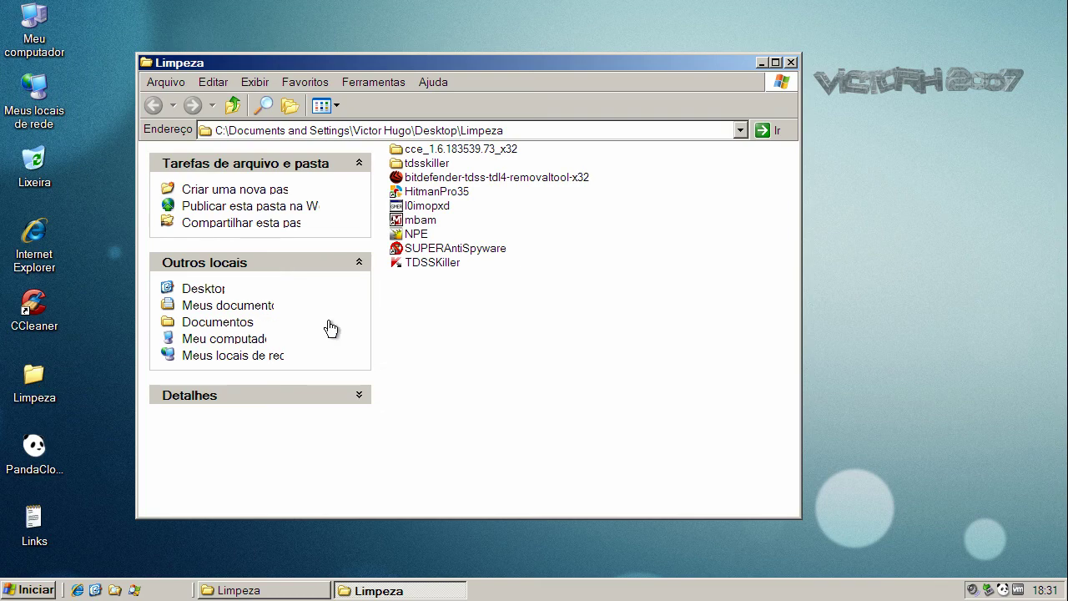
pyautogui.click(447, 262)
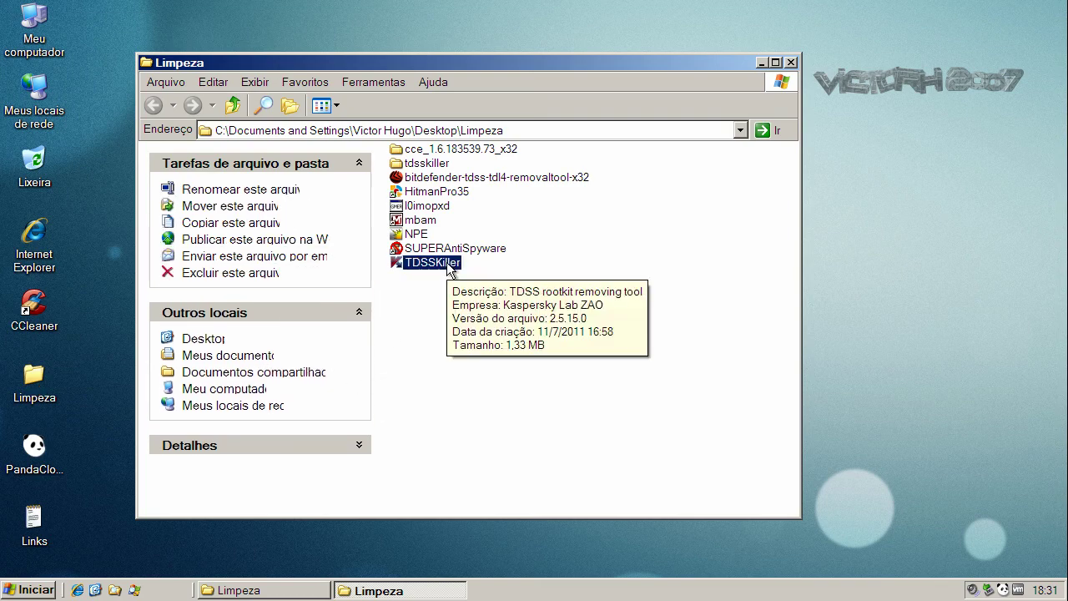
pyautogui.click(436, 207)
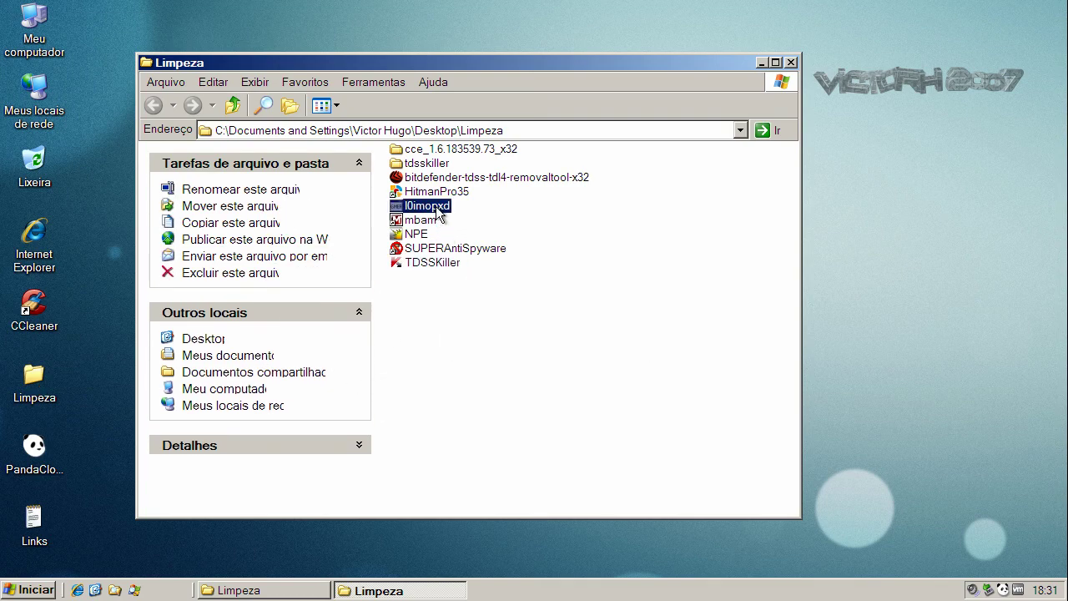
pyautogui.moveTo(584, 178)
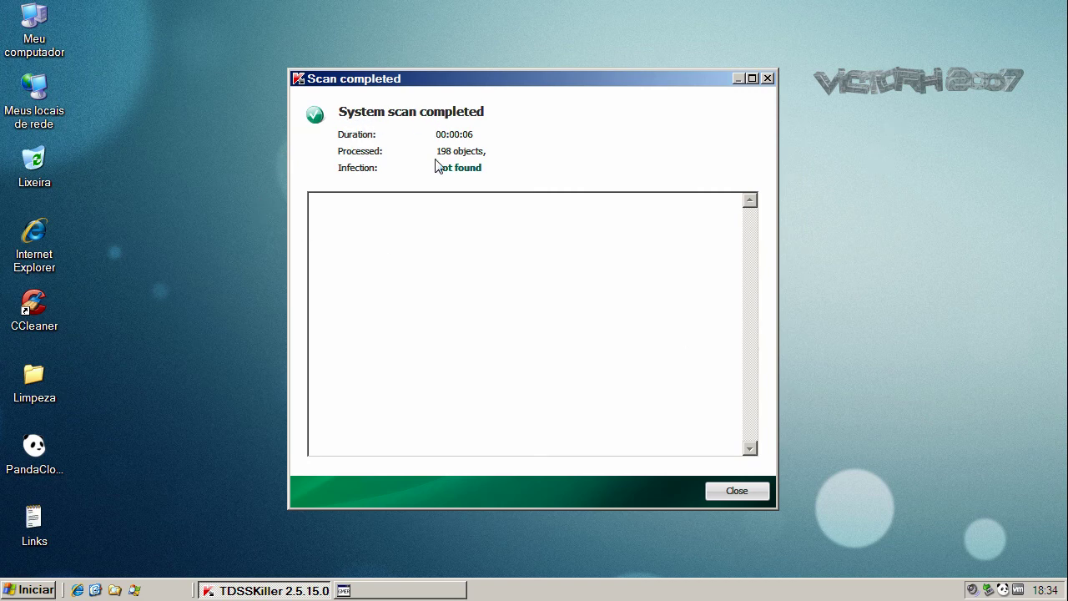
# Close the completed TDSSKiller scan report and exit TDSSKiller
pyautogui.click(720, 494)
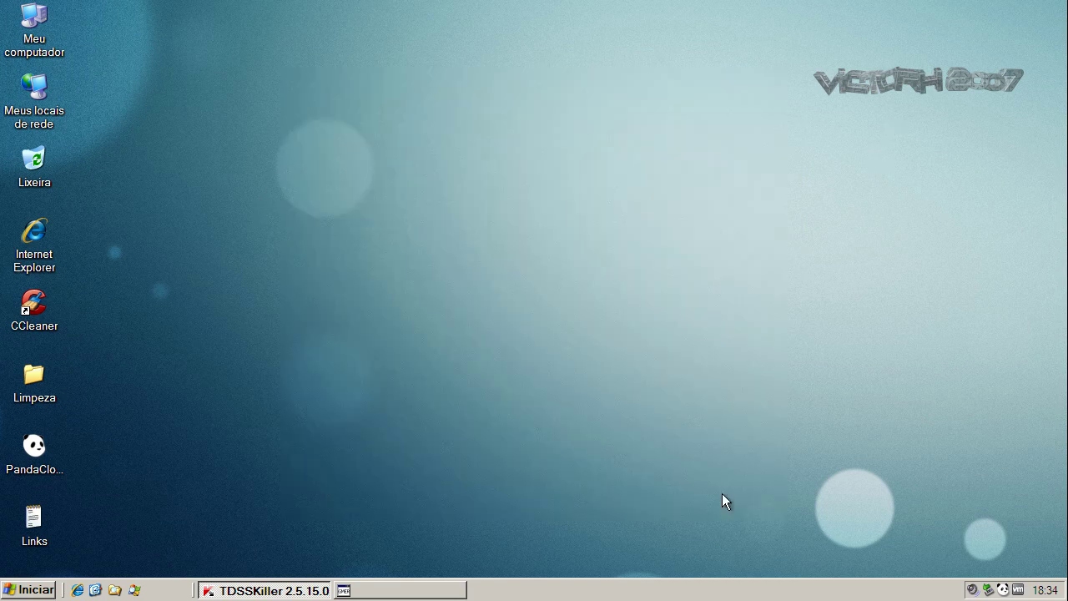
pyautogui.rightClick(245, 595)
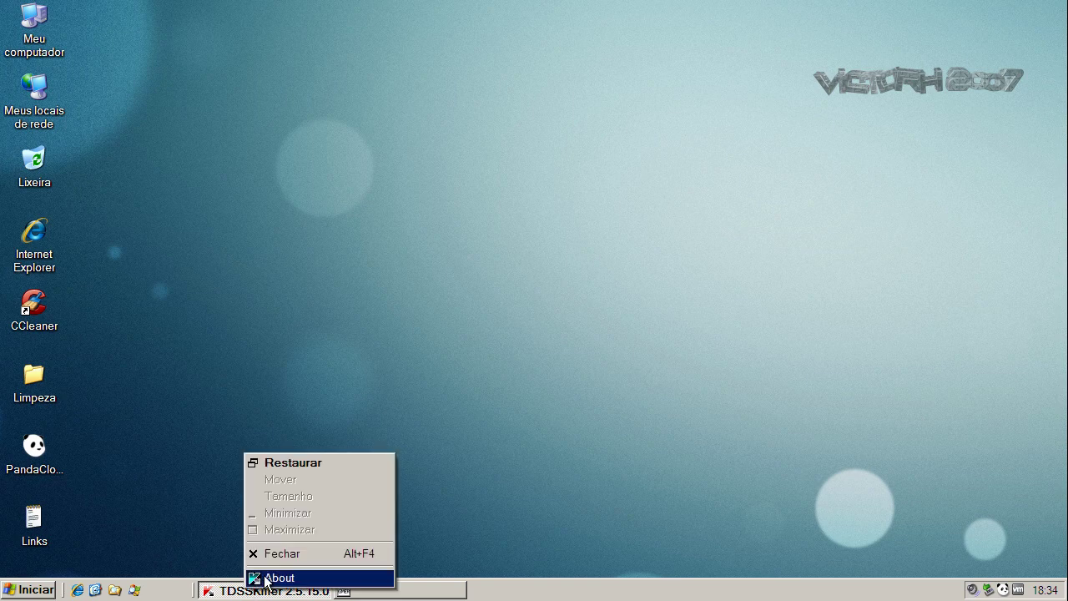
pyautogui.click(277, 552)
# Review the GMER rootkit scan results, close GMER, and reposition the Panda Cloud Antivirus status window
pyautogui.click(288, 589)
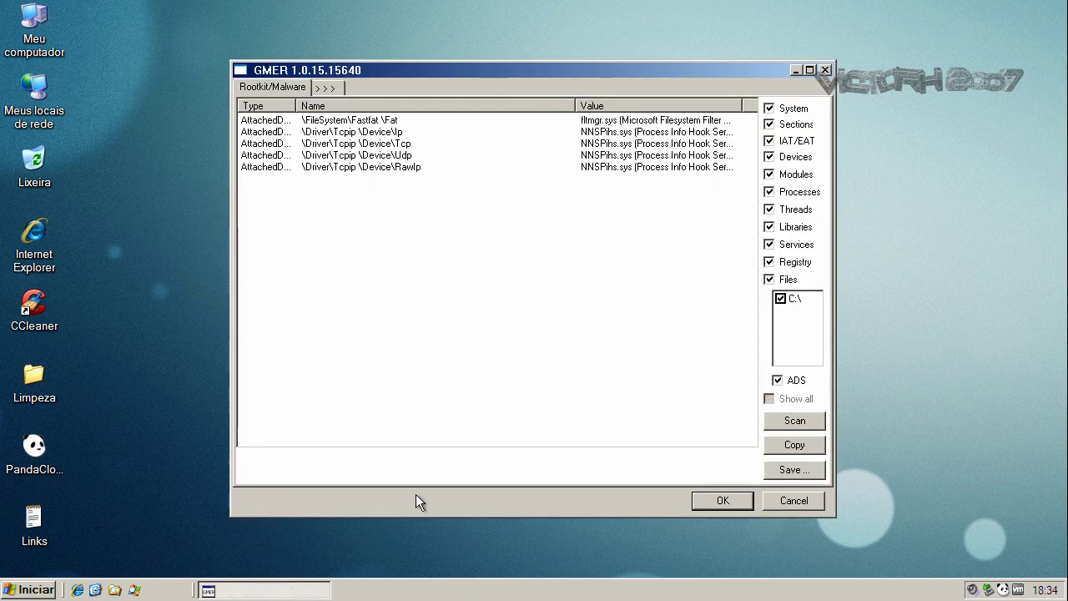
pyautogui.click(825, 71)
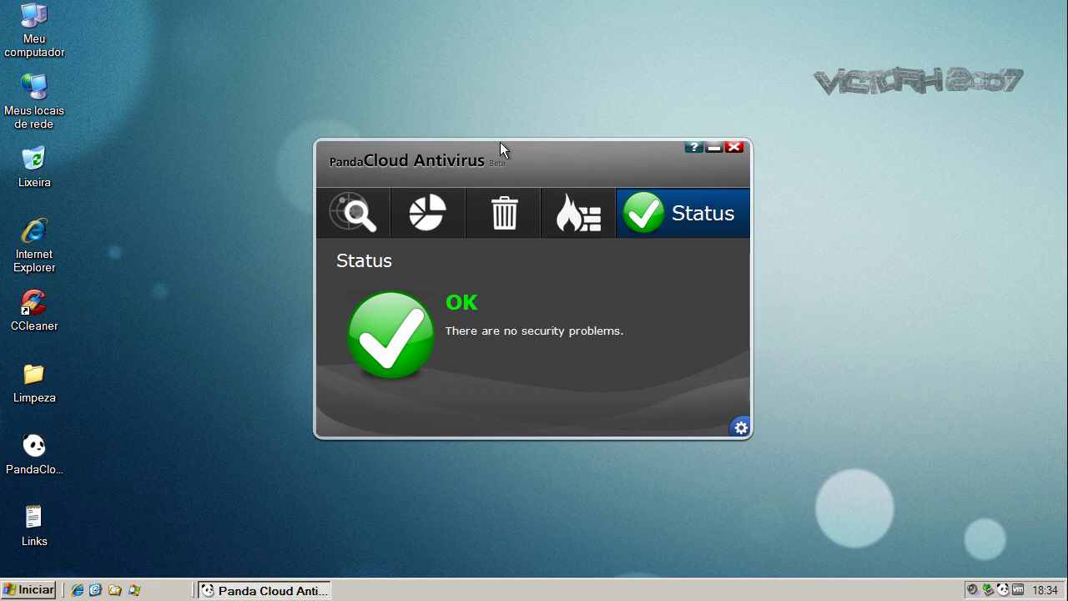
pyautogui.moveTo(496, 146); pyautogui.dragTo(479, 145)
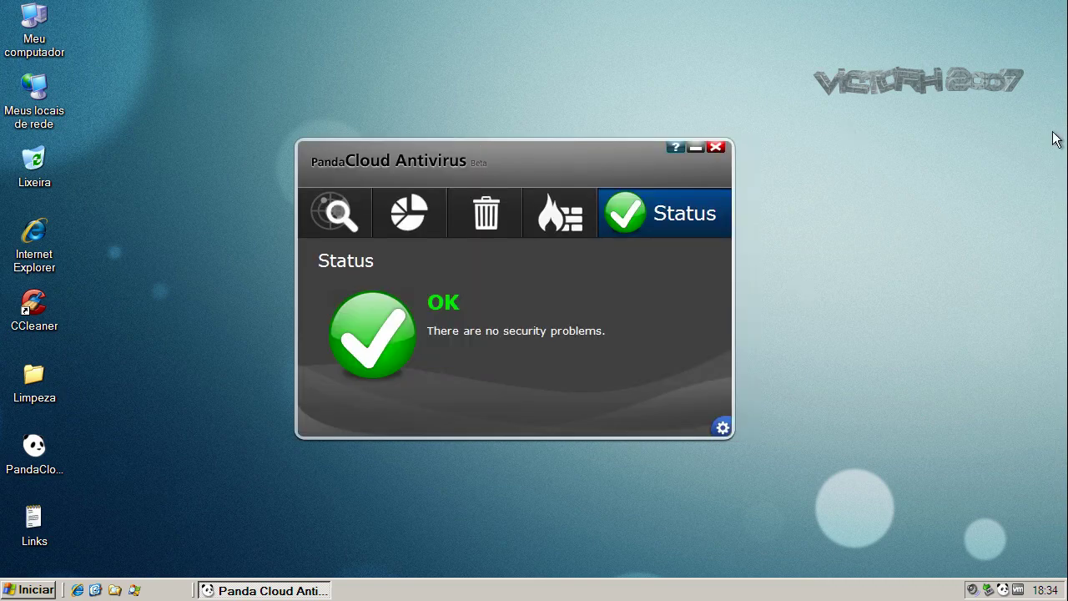